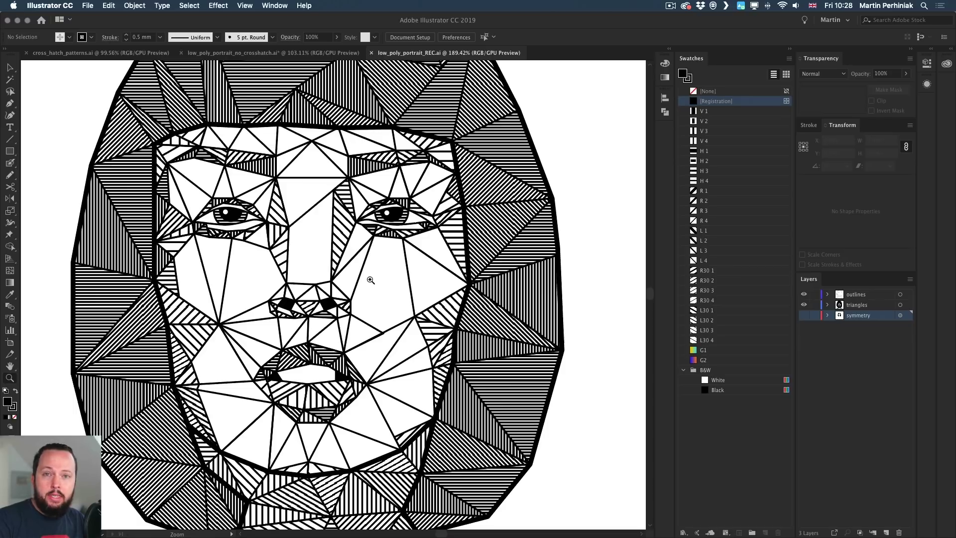
Step: Hide the outlines layer in the portrait document
key(v)
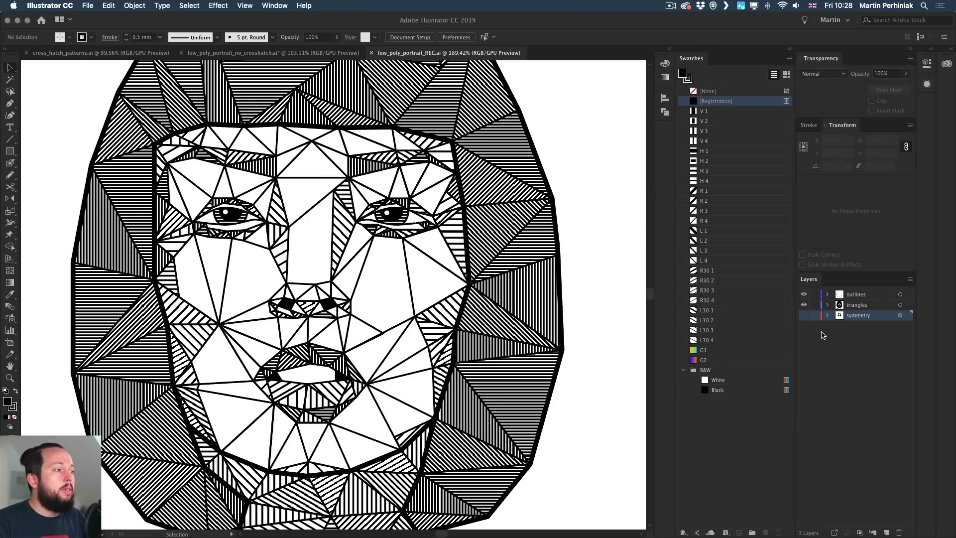
click(804, 294)
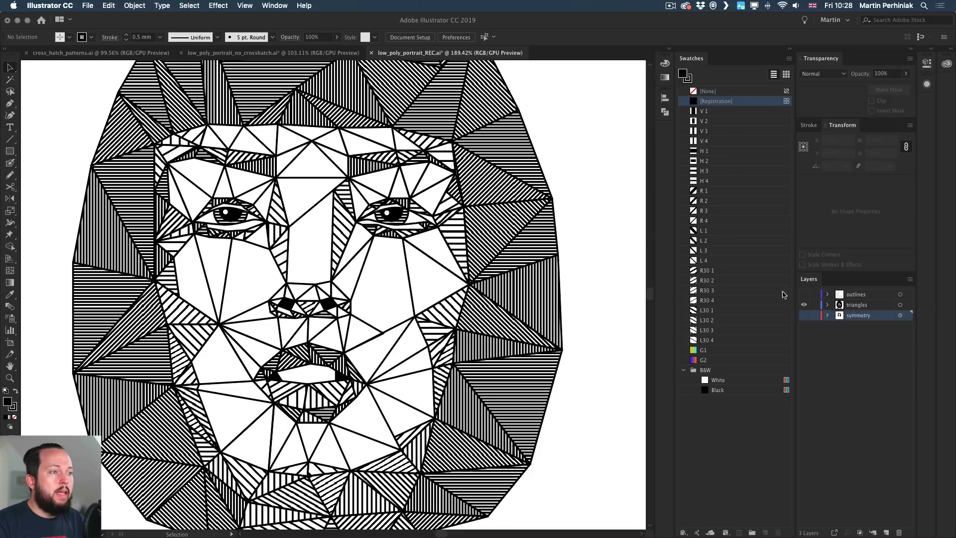
drag(592, 230, 622, 272)
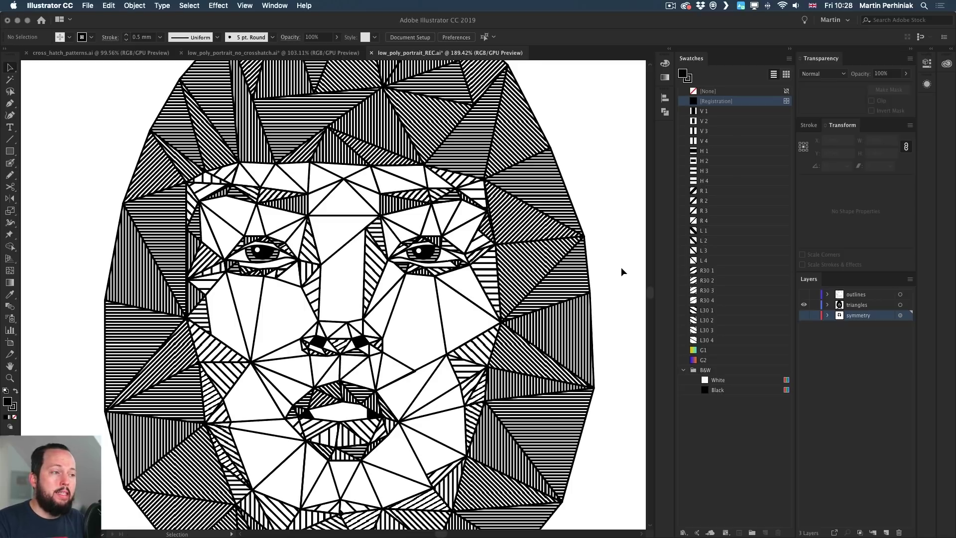
Step: Switch to cross_hatch_patterns.ai and examine the vertical, horizontal and 30-degree line pattern samples up close
click(112, 53)
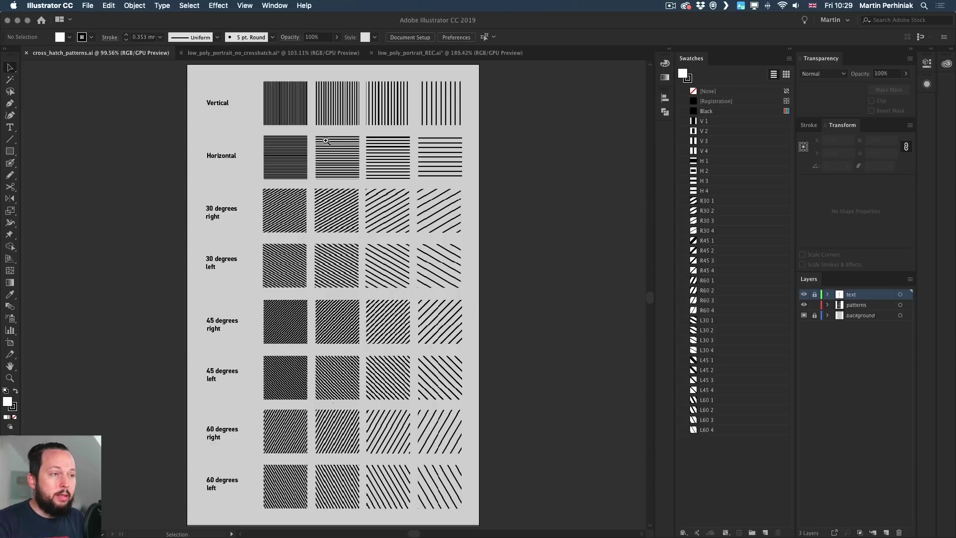
key(z)
drag(358, 144, 459, 160)
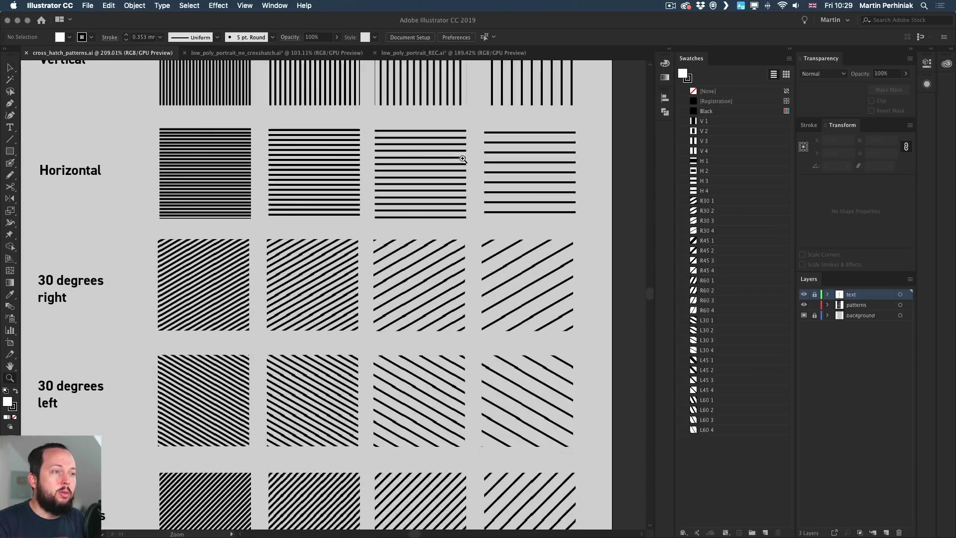
drag(269, 170, 320, 235)
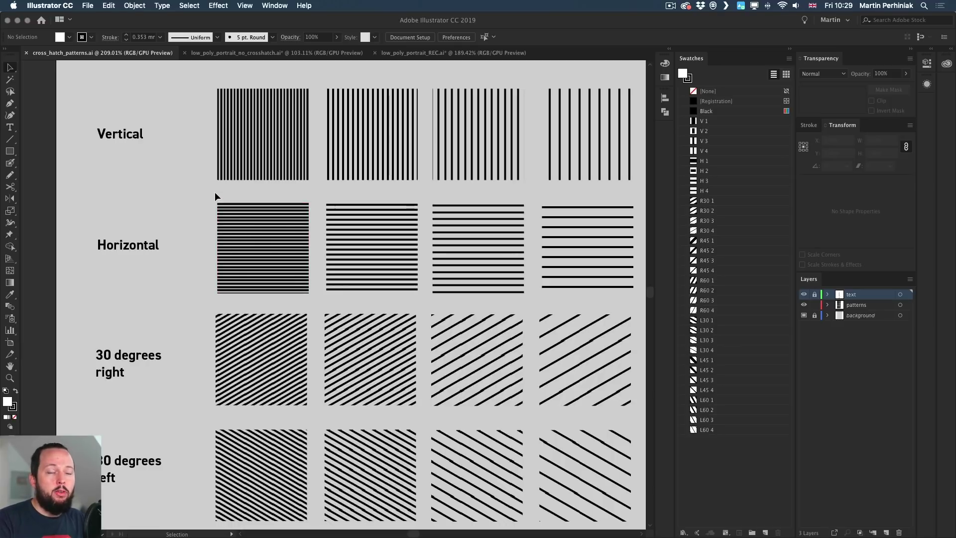
Step: Draw a short horizontal line segment on the blank artboard beside the pattern samples and set its length to 5 mm
drag(160, 200, 363, 192)
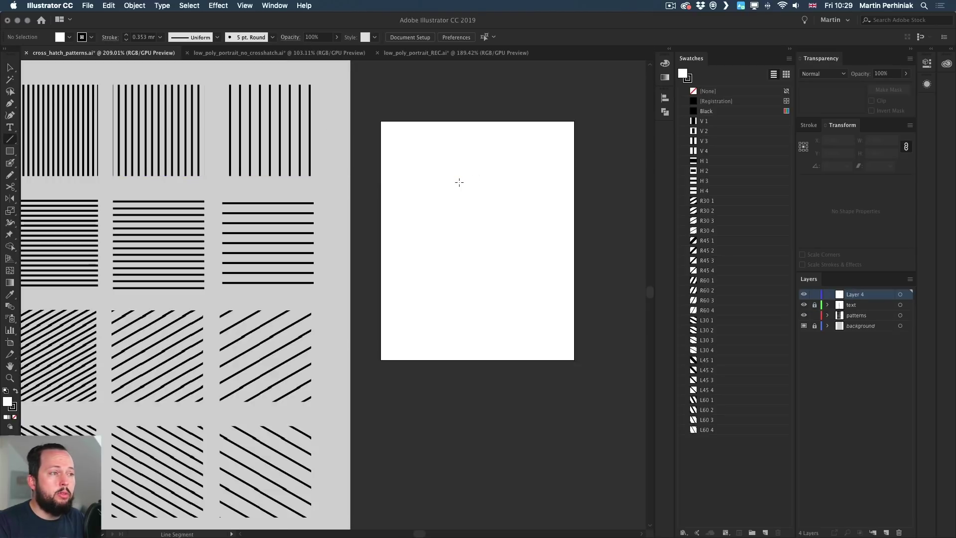
drag(437, 211, 464, 210)
key(v)
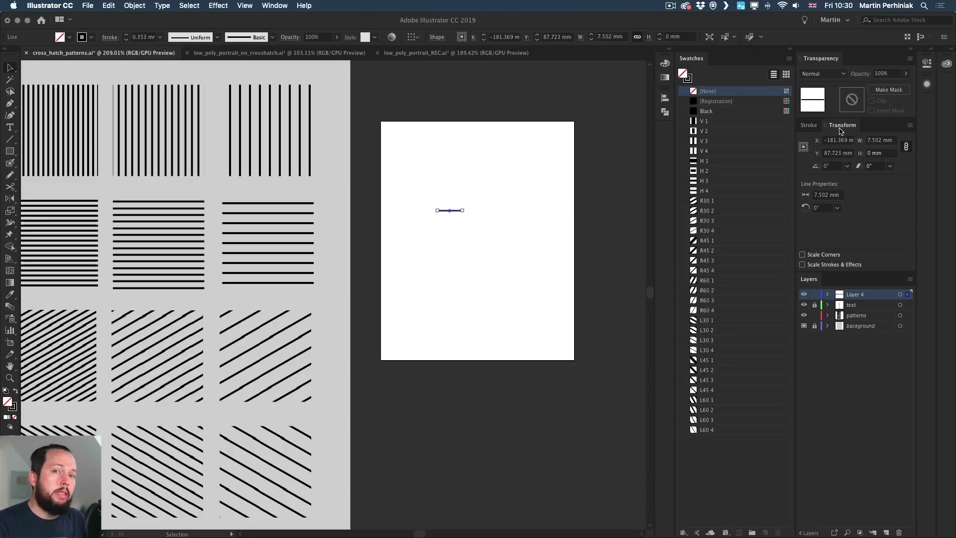
click(830, 194)
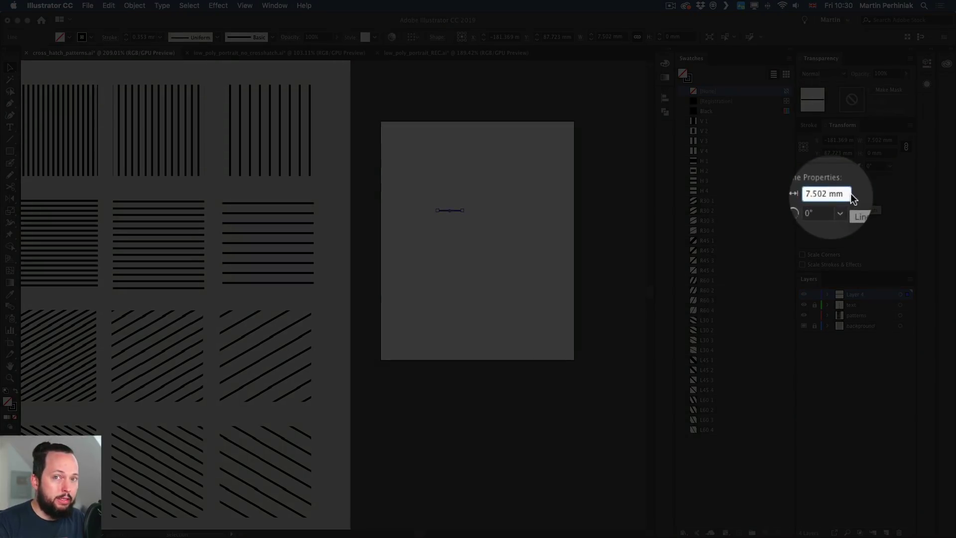
key(super+a)
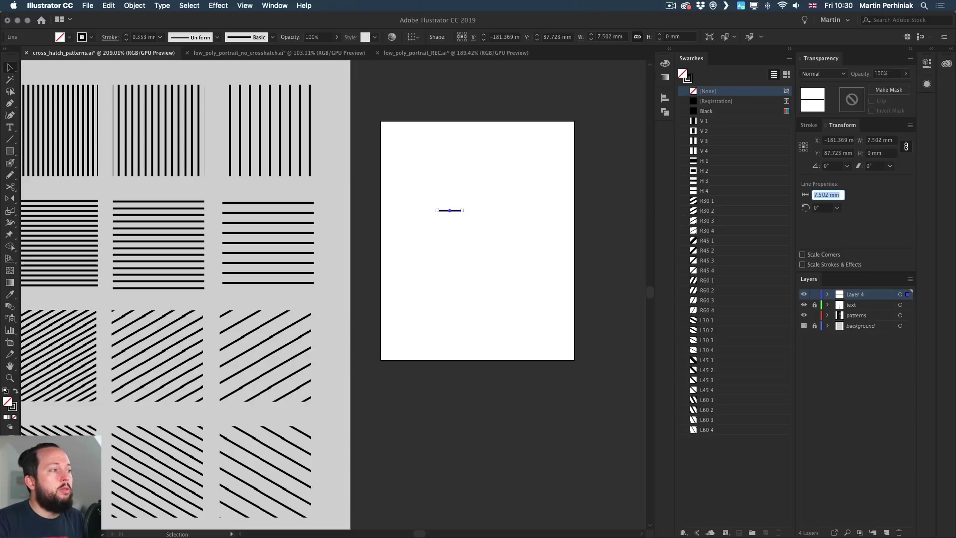
text(5)
key(Return)
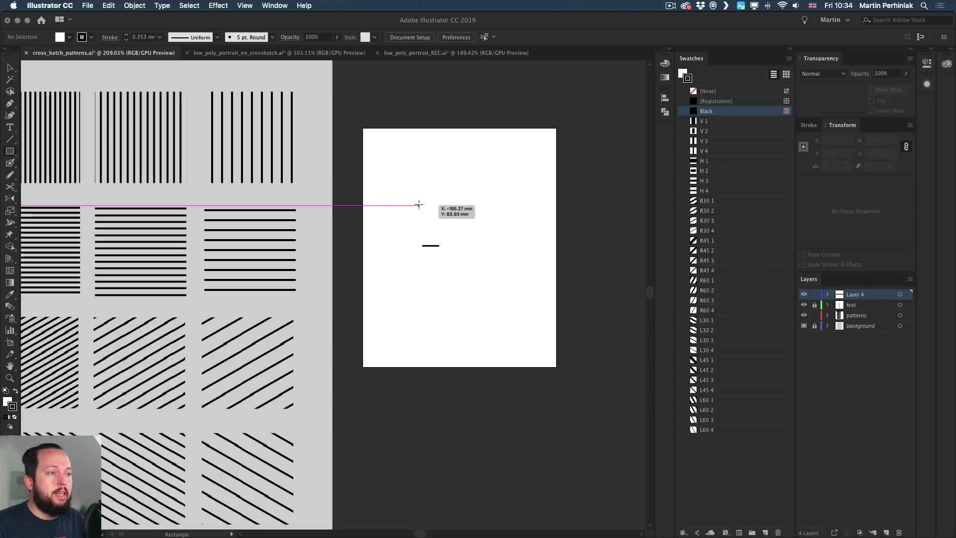
Step: Create a 5 mm by 5 mm square just above the line and remove its stroke and fill
click(435, 221)
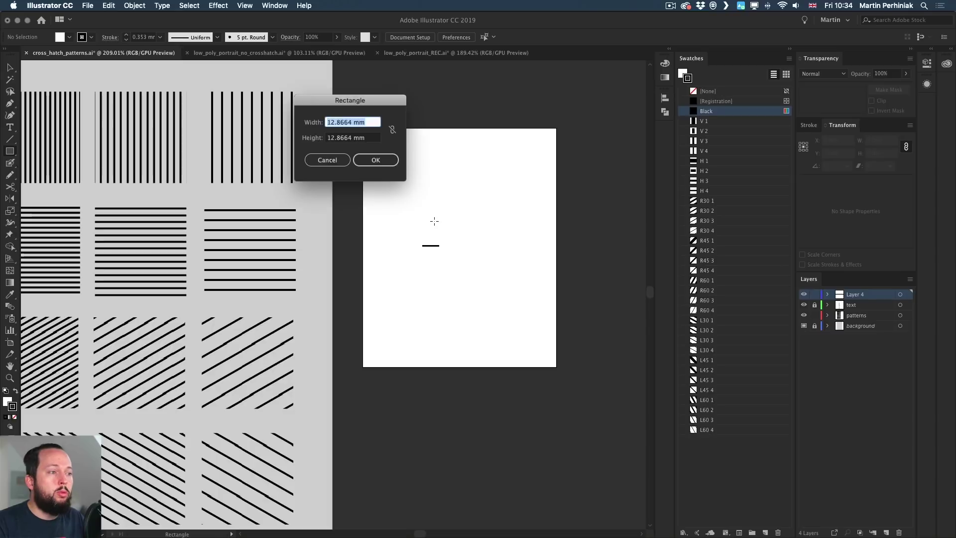
text(5)
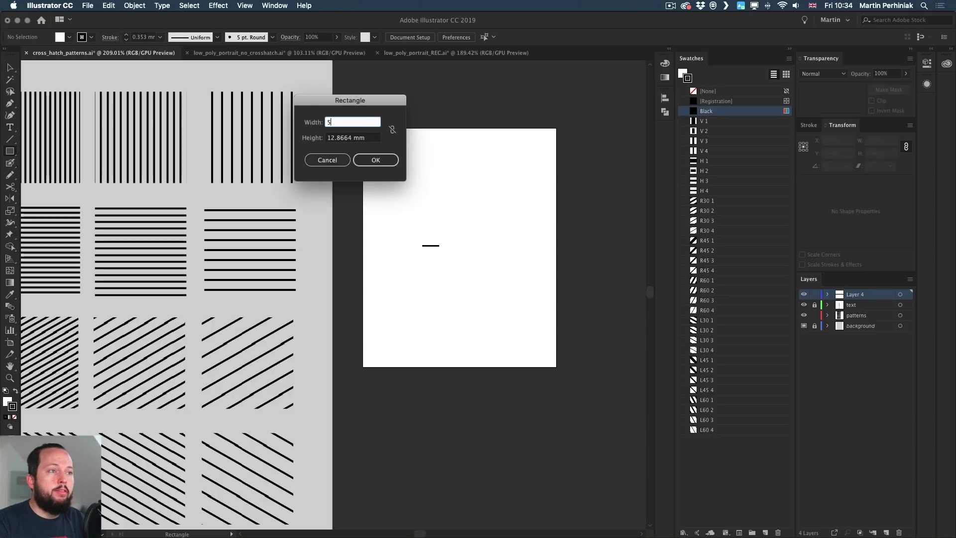
key(Tab)
text(5)
key(Return)
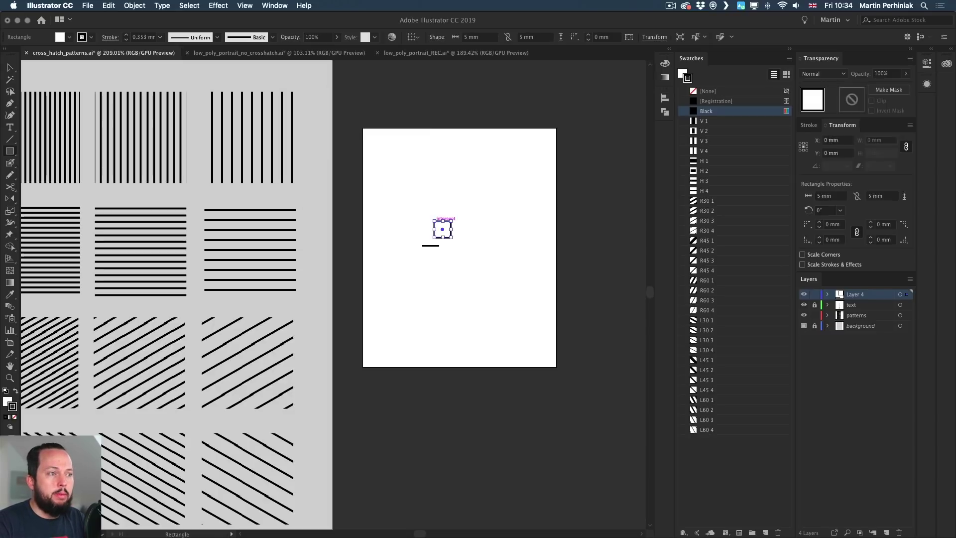
key(v)
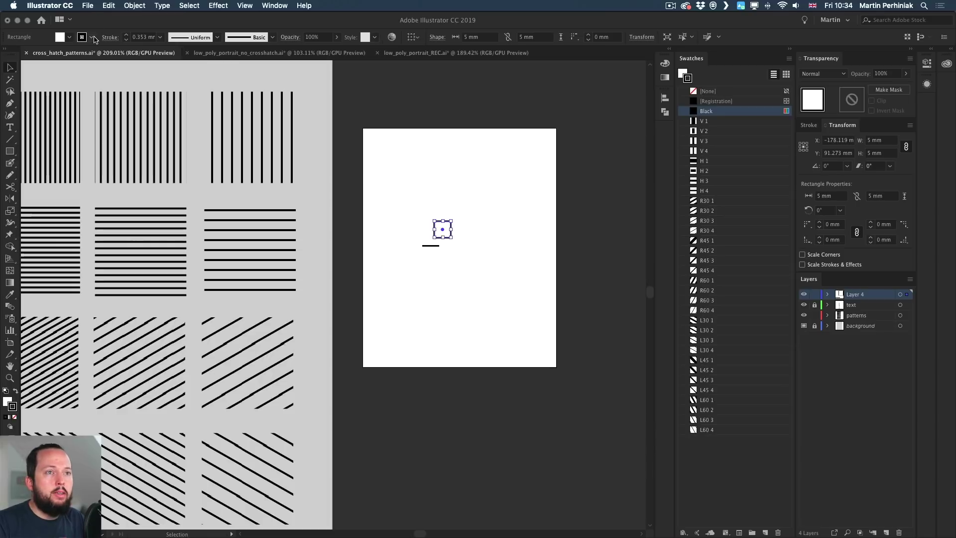
key(slash)
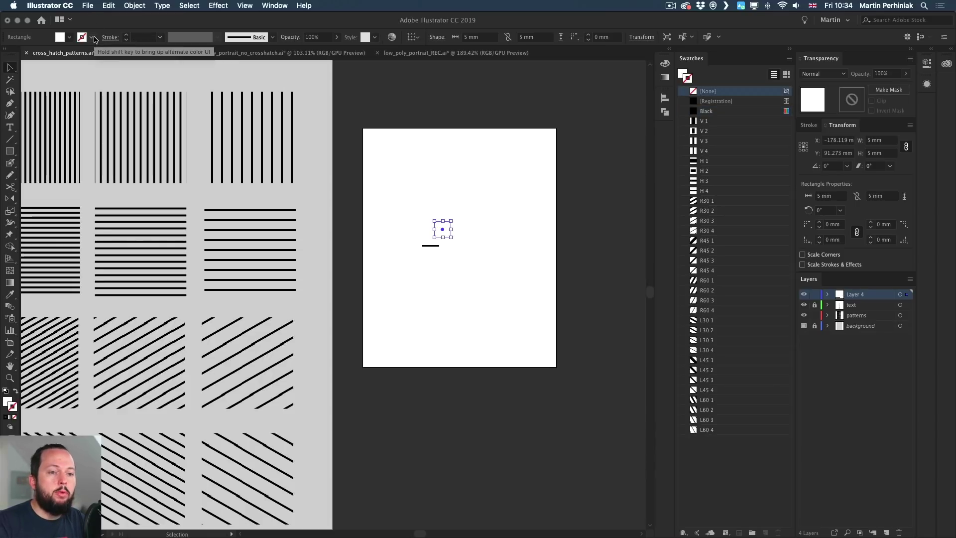
key(slash)
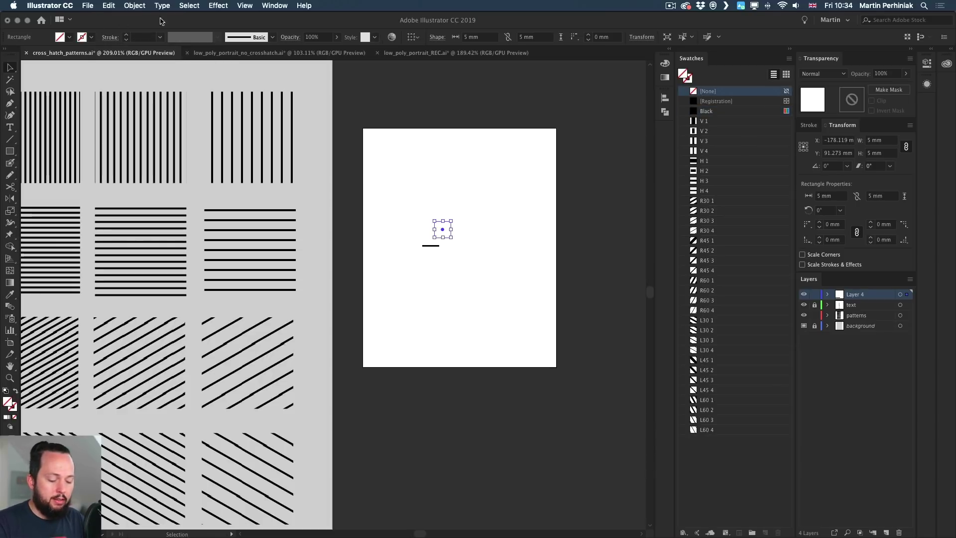
Step: Center the line and the invisible square on each other both horizontally and vertically
drag(389, 192, 480, 279)
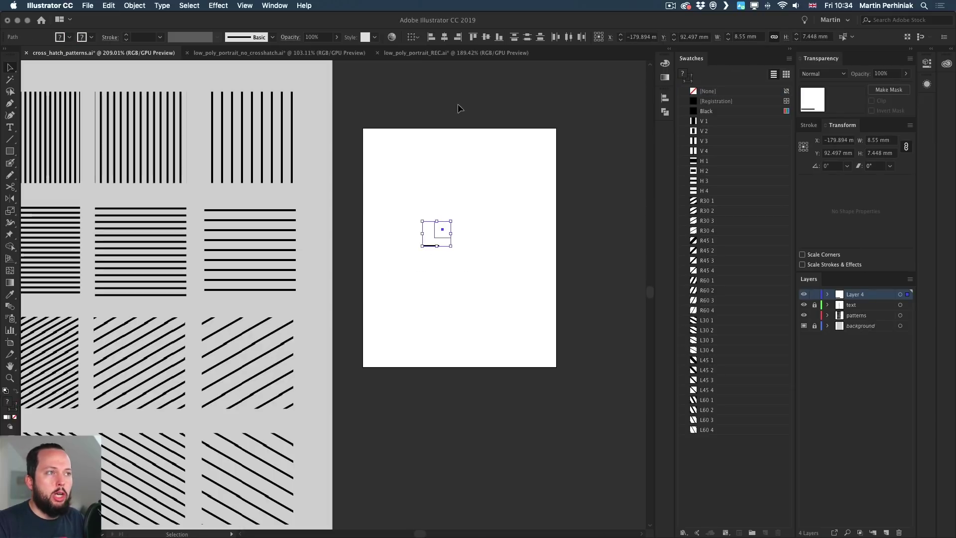
click(445, 38)
click(487, 38)
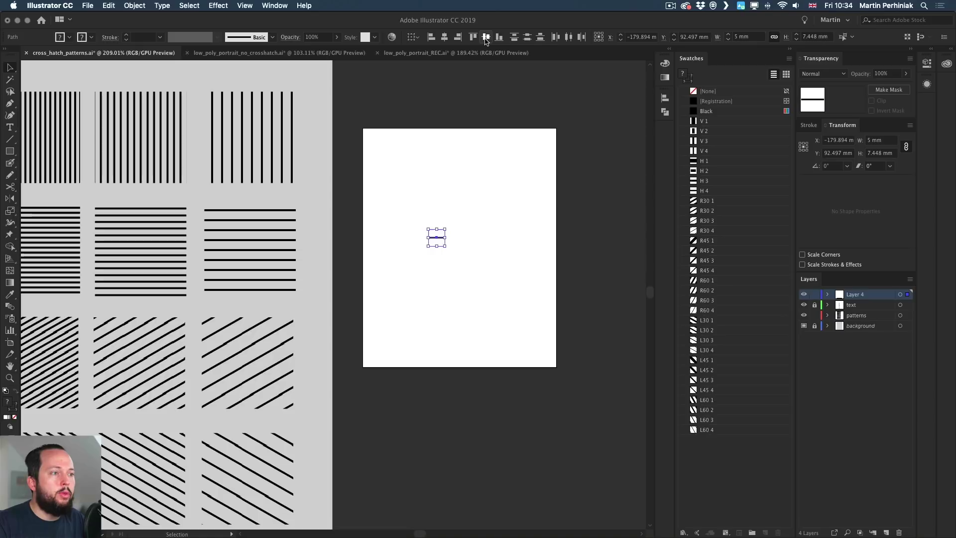
click(477, 210)
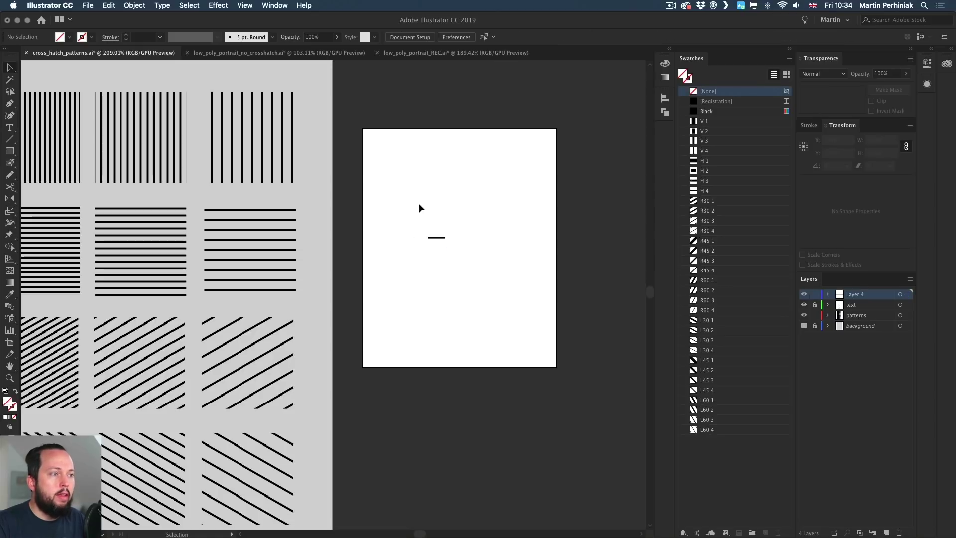
Step: Check the alignment of the line inside the square in Outline view, and return to Preview
key(super+y)
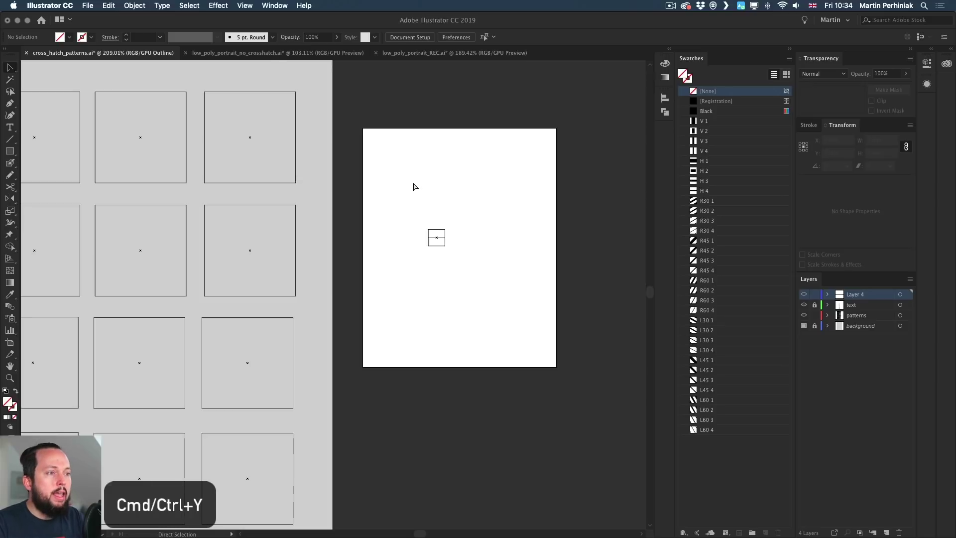
key(super+equal)
key(super+equal)
drag(448, 165, 180, 264)
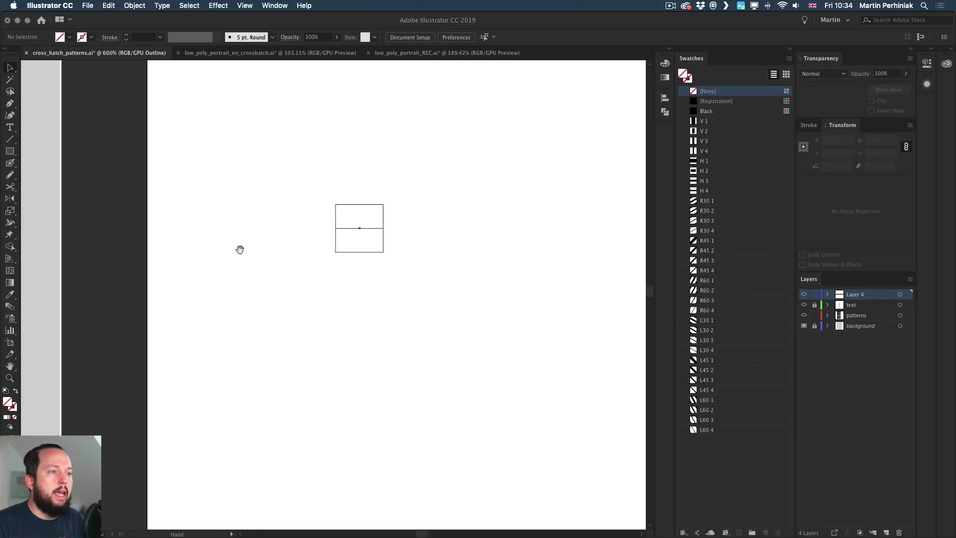
key(super+y)
Step: Make a new pattern from the line and its bounding square, keeping the Pattern Options clear of the artwork
drag(297, 174, 437, 274)
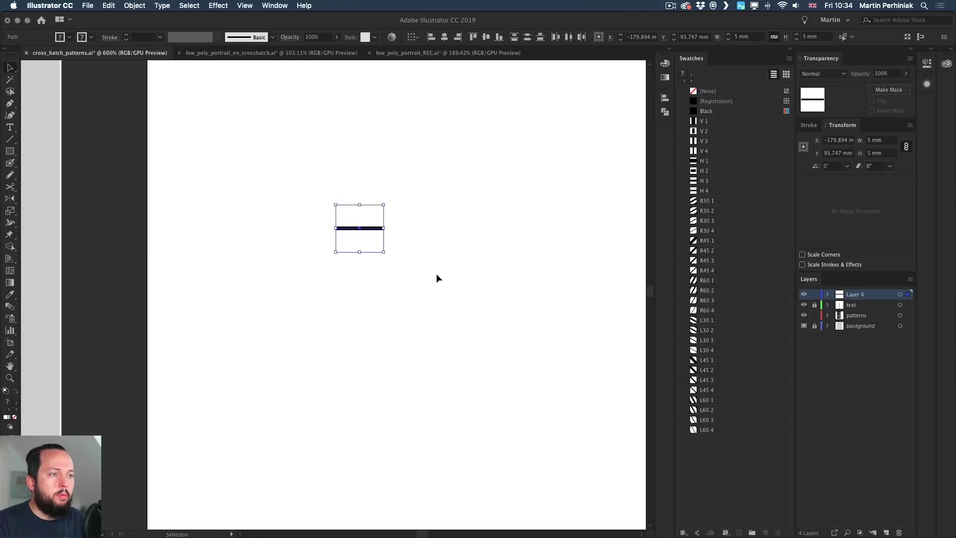
click(132, 6)
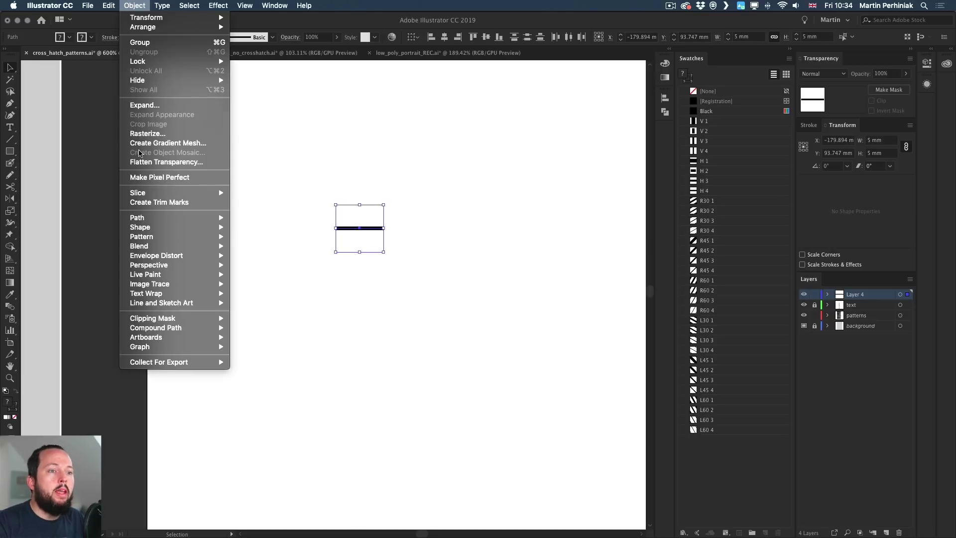
mouse_move(160, 238)
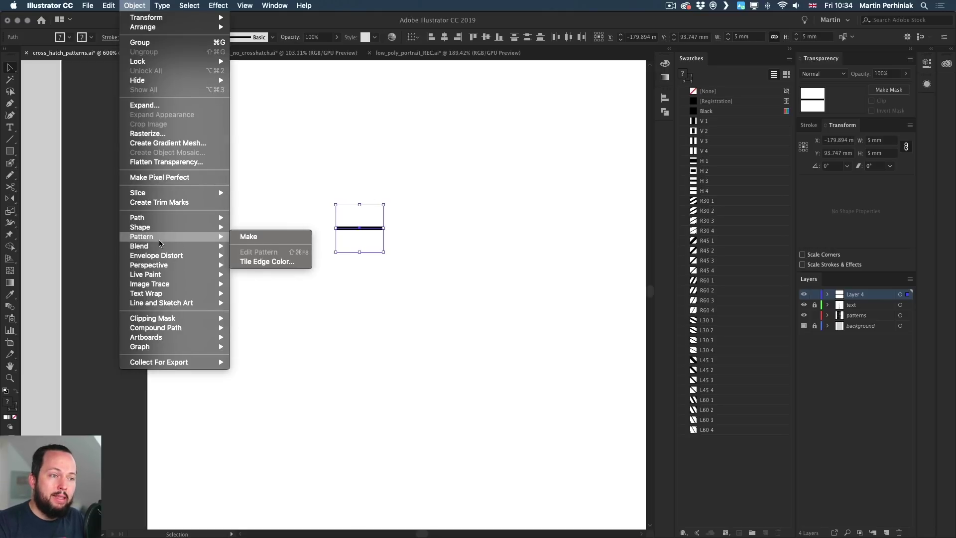
click(310, 236)
drag(334, 157, 543, 156)
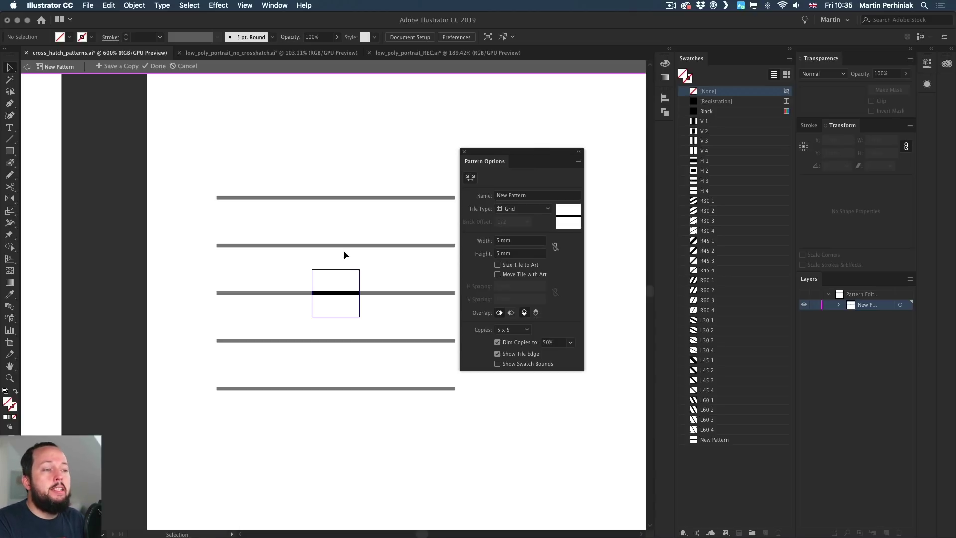
click(343, 270)
click(346, 270)
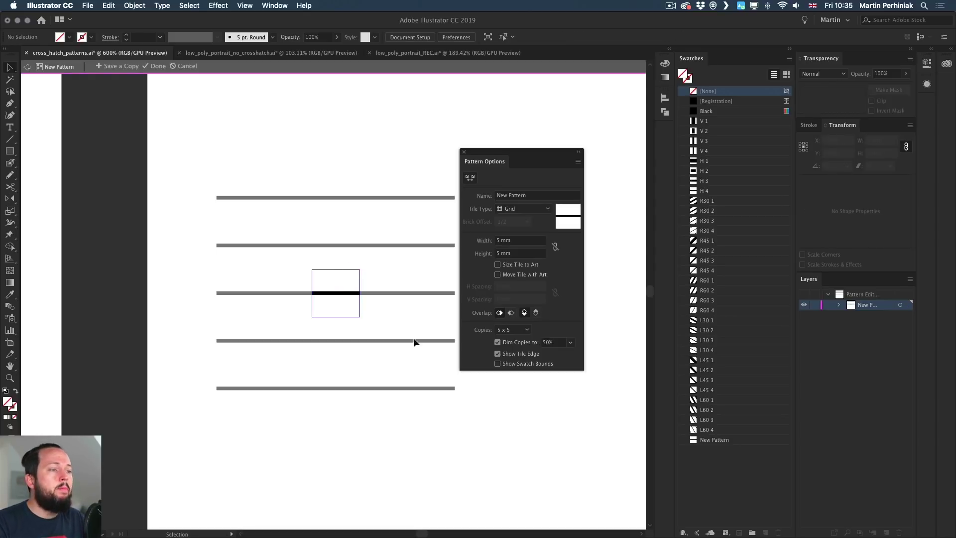
click(341, 294)
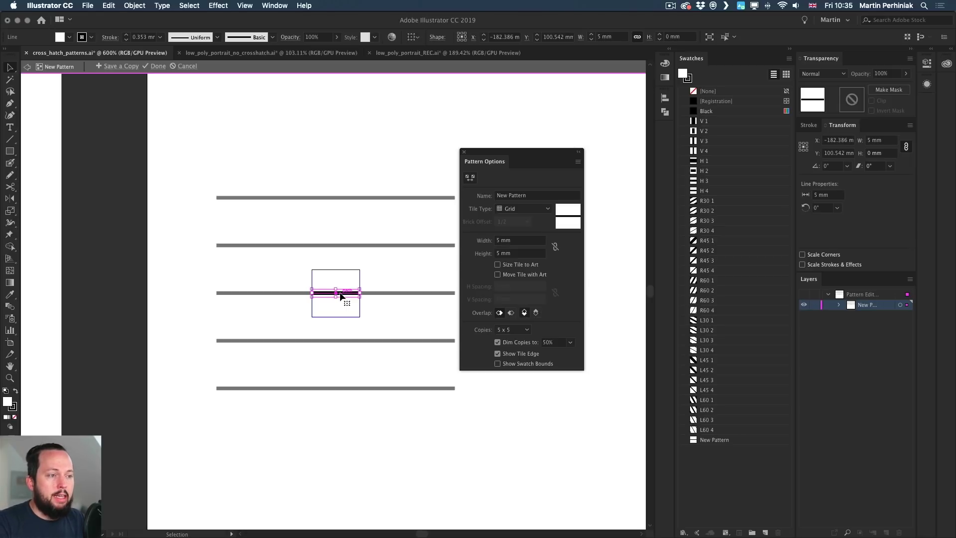
click(345, 274)
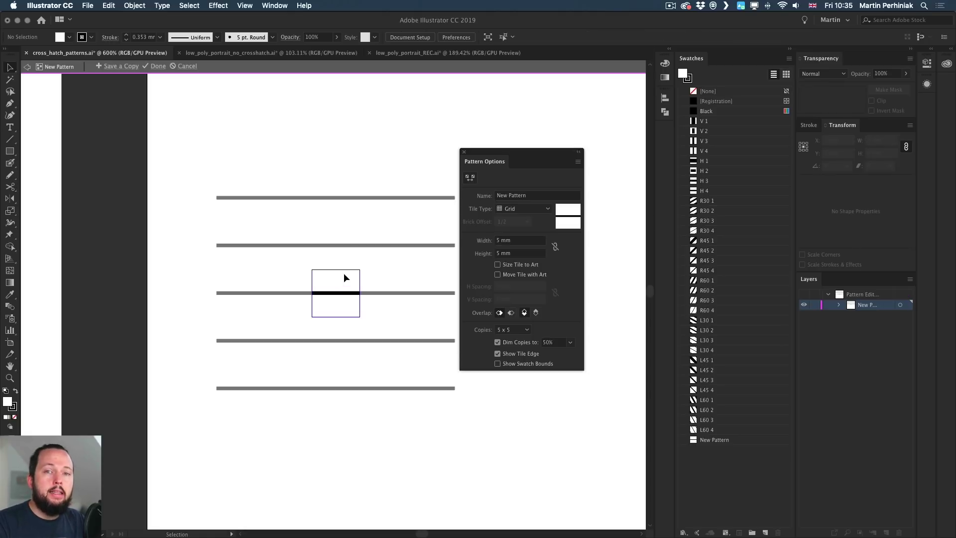
Step: Resize the pattern tile freehand with the Pattern Tile Tool, to a height of about 2.4 mm and back up to about 4.7 mm
click(470, 177)
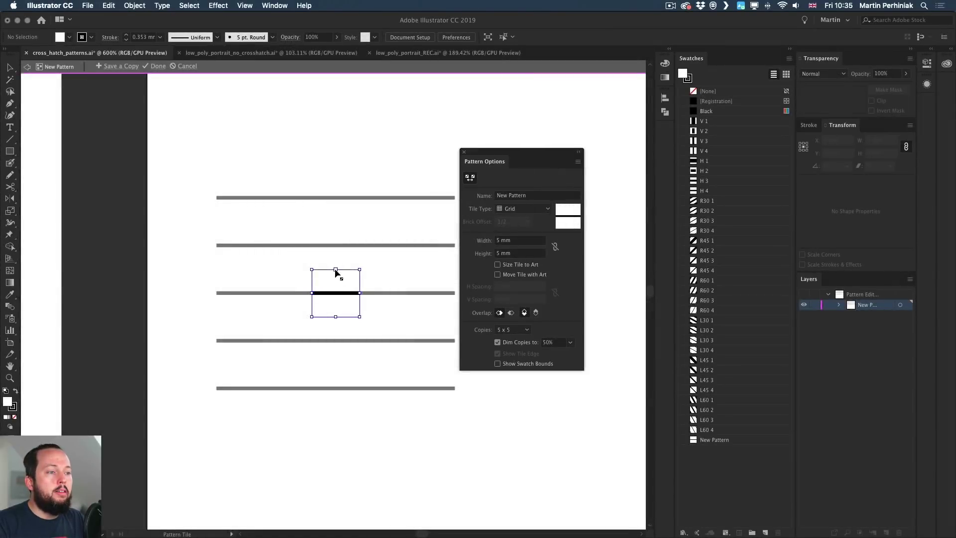
mouse_move(336, 272)
mouse_down()
mouse_move(335, 289)
mouse_move(338, 249)
mouse_move(337, 284)
mouse_up()
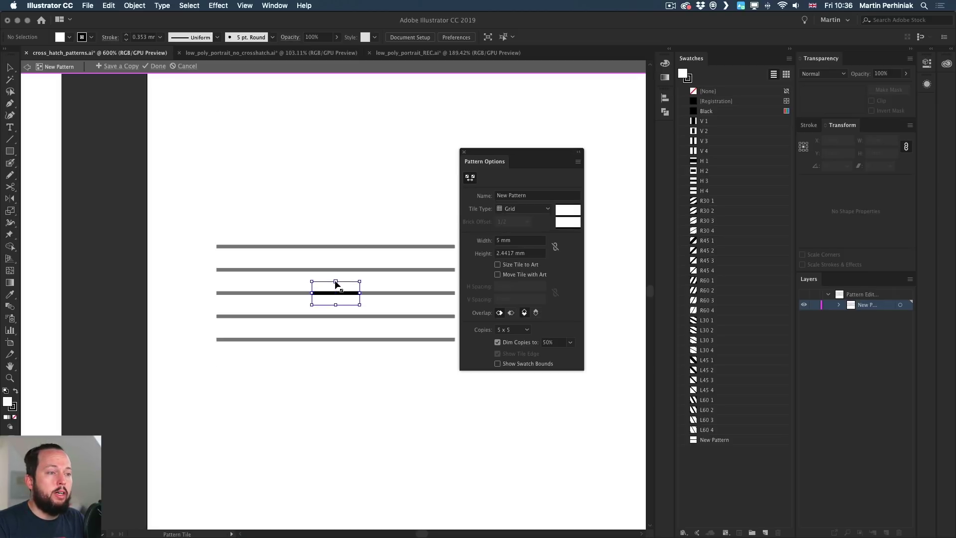
drag(335, 281, 373, 270)
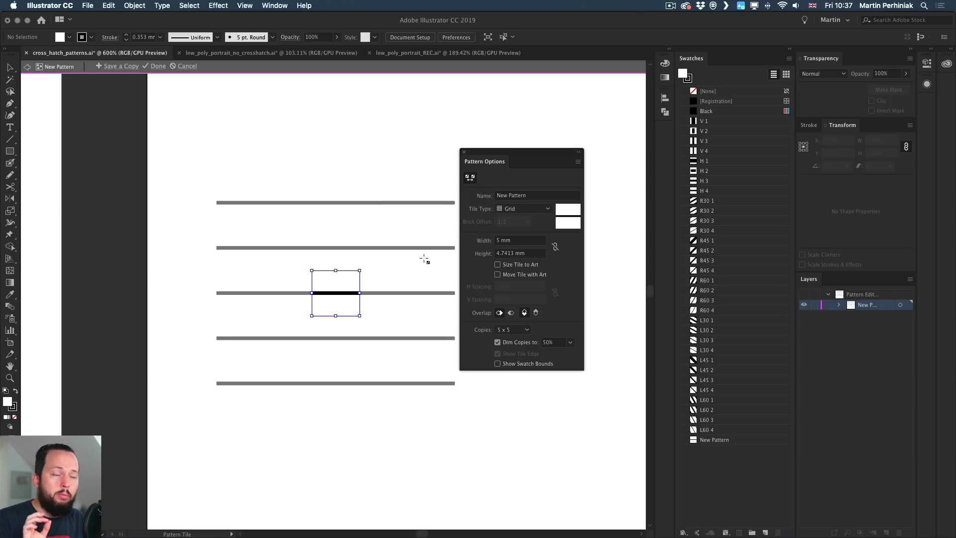
Step: Set the pattern tile's height to exactly 3 mm
click(516, 252)
drag(516, 251, 473, 245)
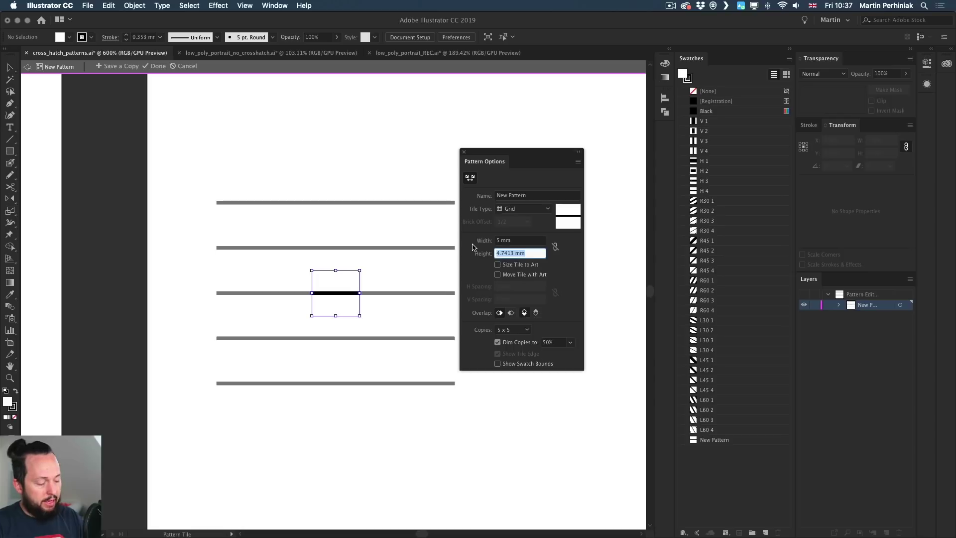
text(3)
key(Return)
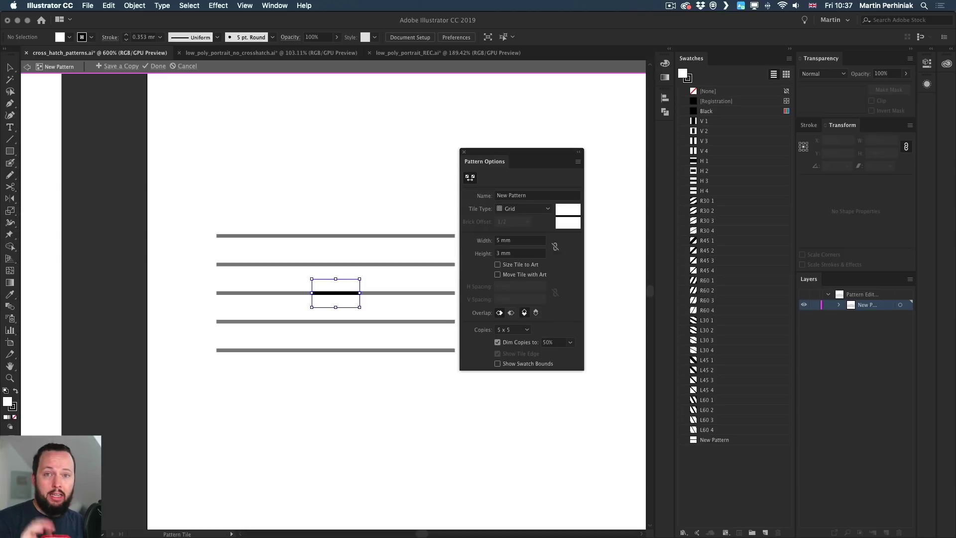
Step: Try a pattern tile width of 2 mm and one of 10 mm, keeping the 3 mm height
click(534, 255)
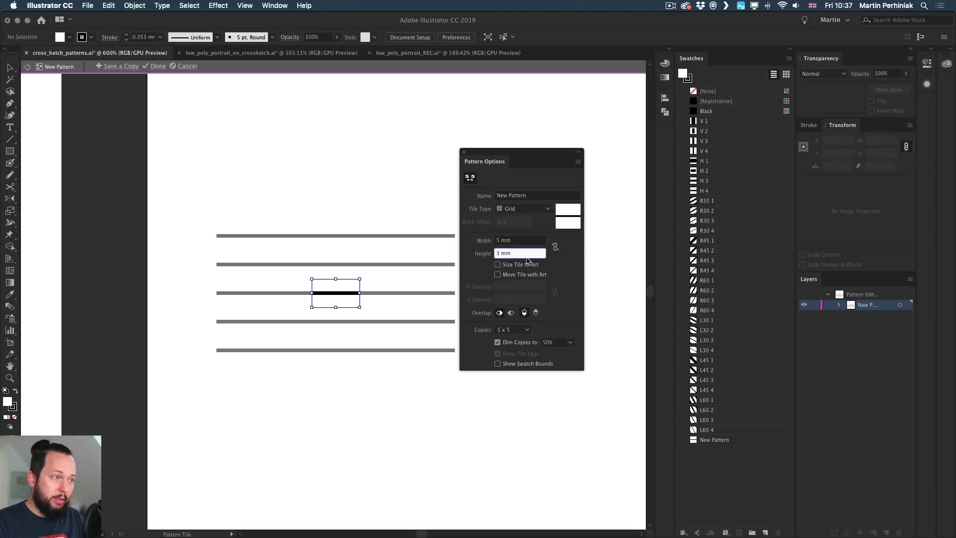
double_click(525, 240)
text(2)
key(Tab)
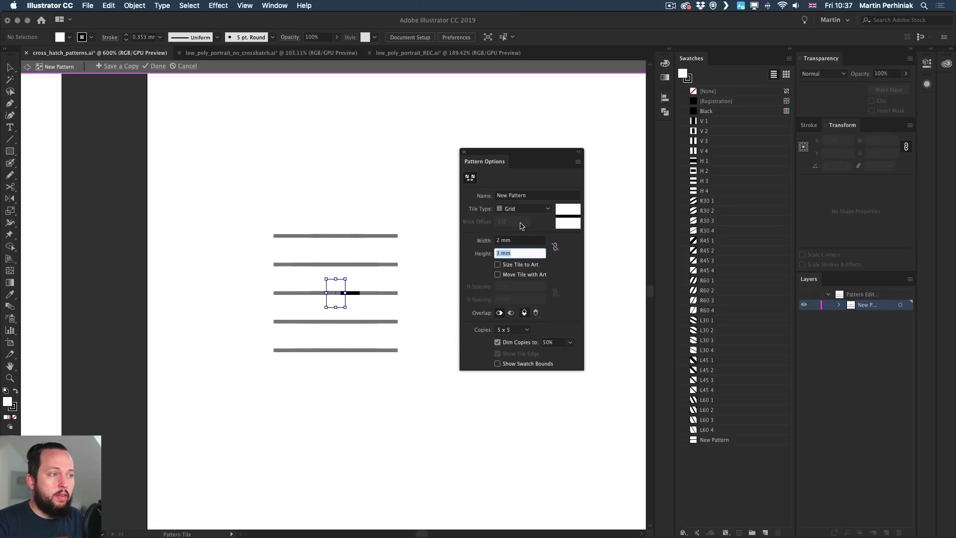
double_click(533, 241)
text(10)
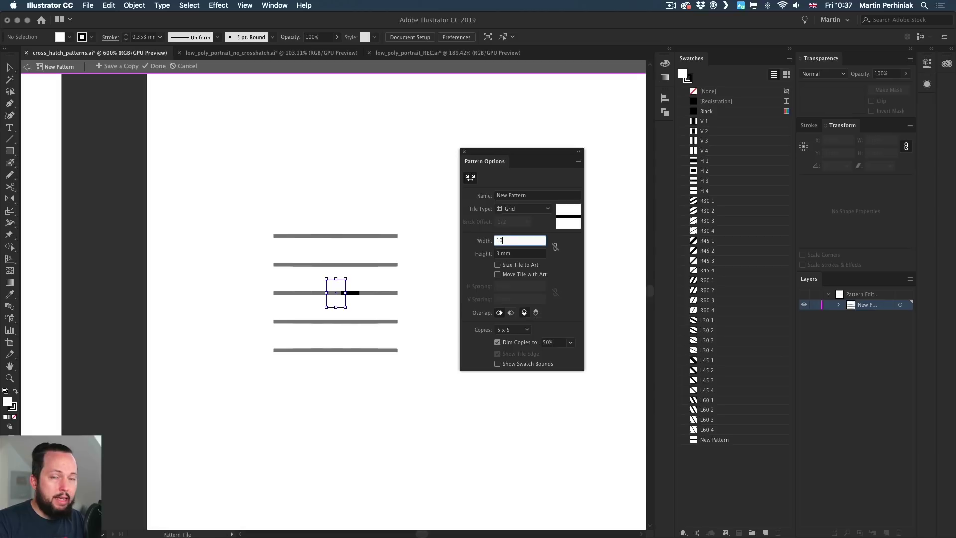
key(Tab)
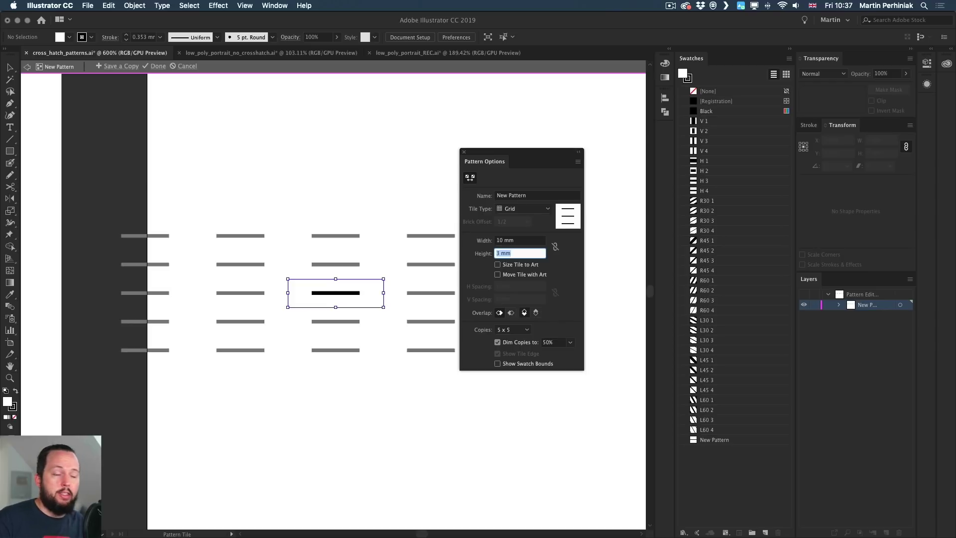
Step: Set the pattern tile's width back to 5 mm and finish editing the horizontal line pattern
drag(530, 241, 474, 233)
text(5)
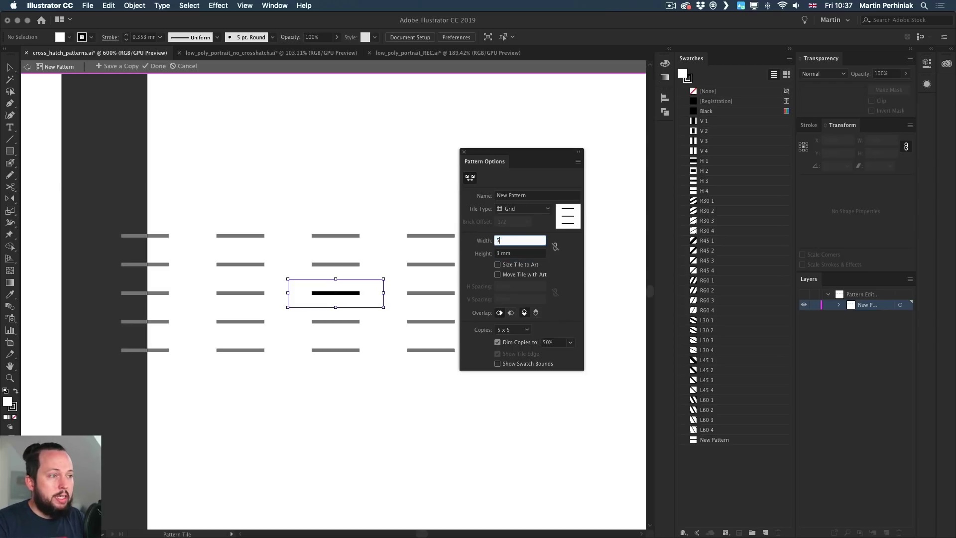
key(Return)
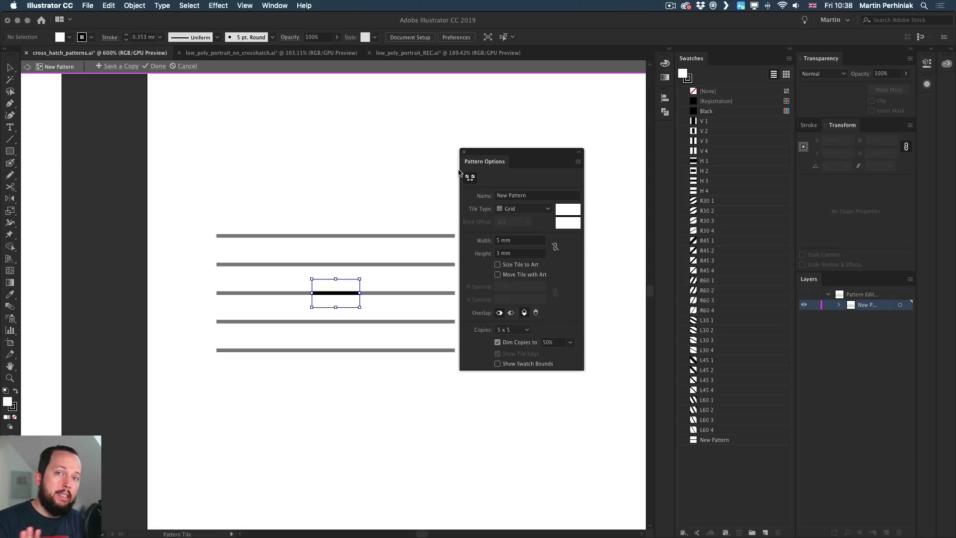
click(159, 67)
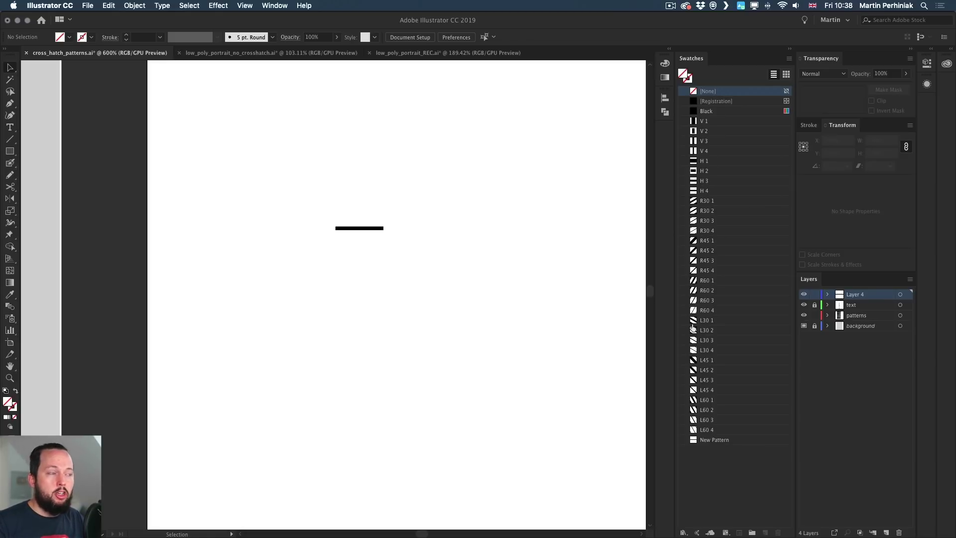
Step: Examine the finished hatch samples on the reference artboard, with a closer look at the 45 and 60 degree rows
key(super+0)
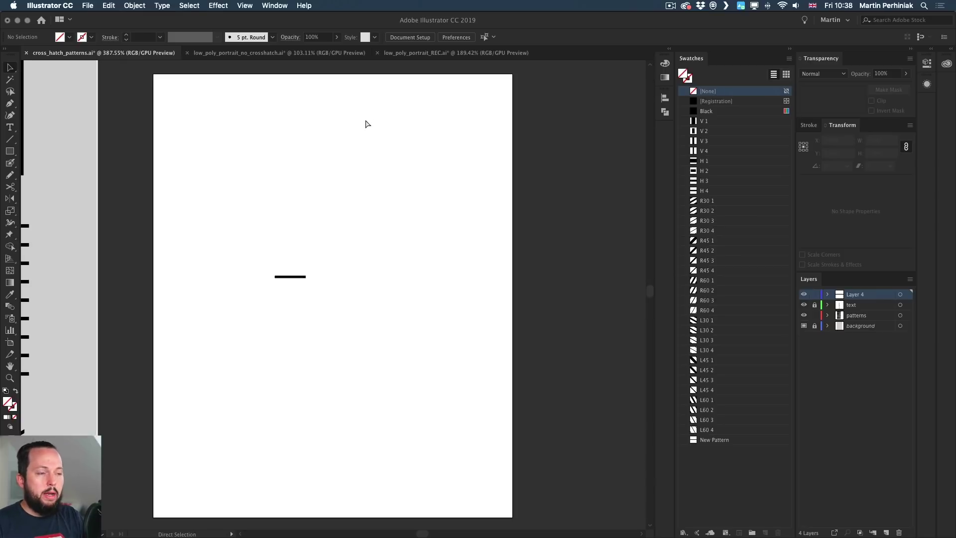
drag(216, 178, 528, 191)
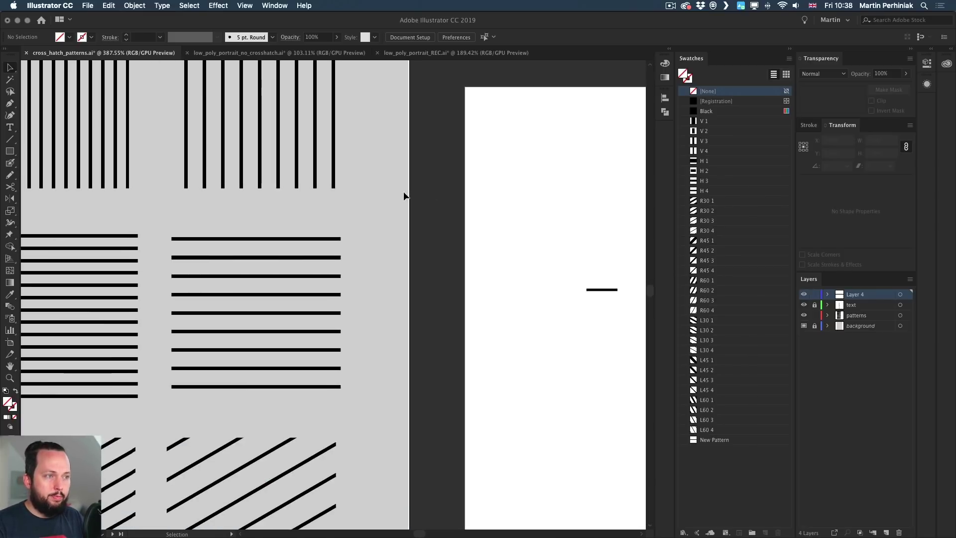
key(alt+super+0)
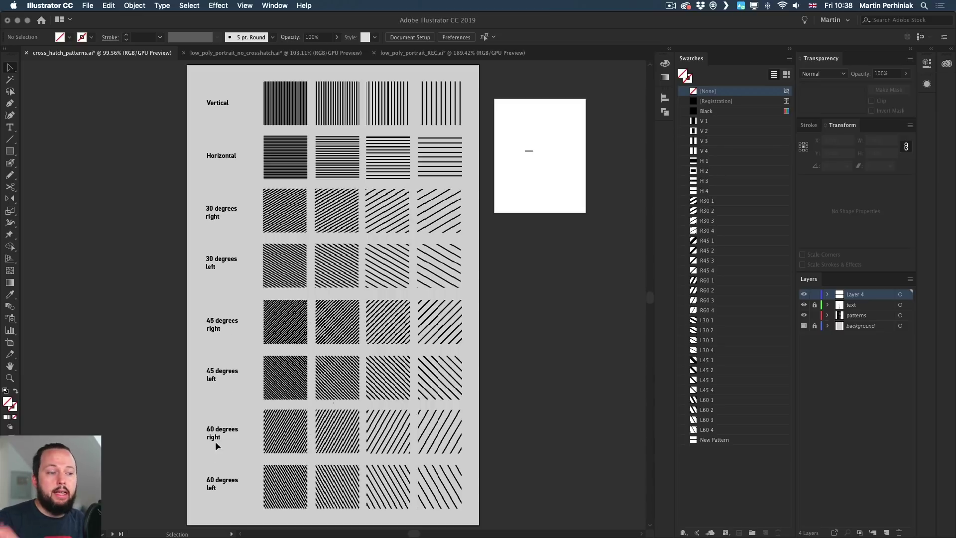
key(z)
drag(281, 420, 443, 405)
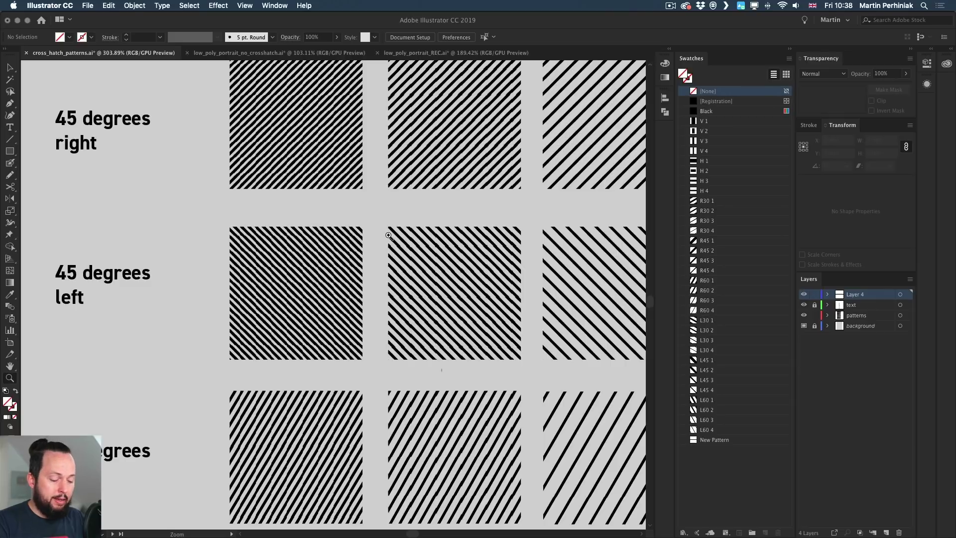
key(super+0)
key(v)
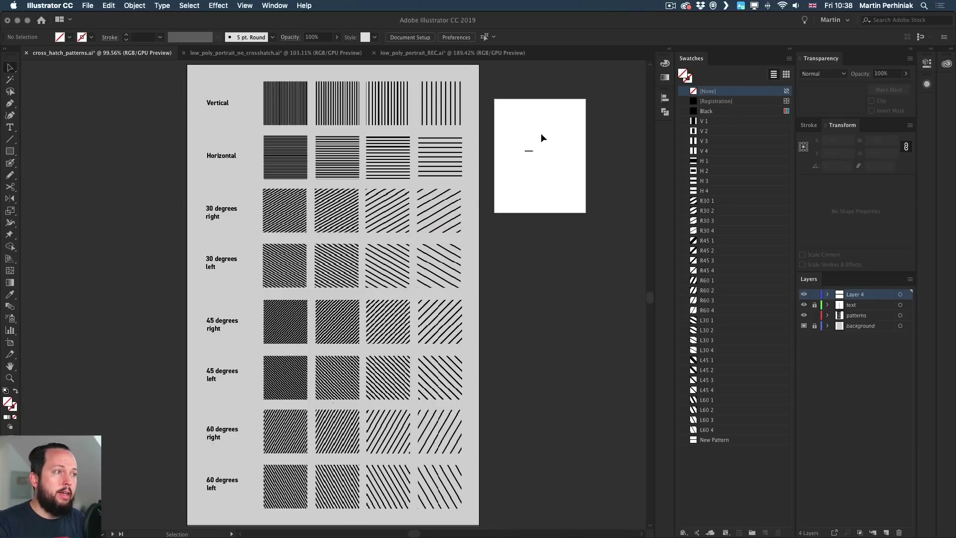
Step: Rotate the short horizontal line on the white artboard by 30 degrees
key(space)
drag(542, 136, 608, 174)
key(super+space)
key(space)
drag(284, 143, 313, 218)
click(373, 252)
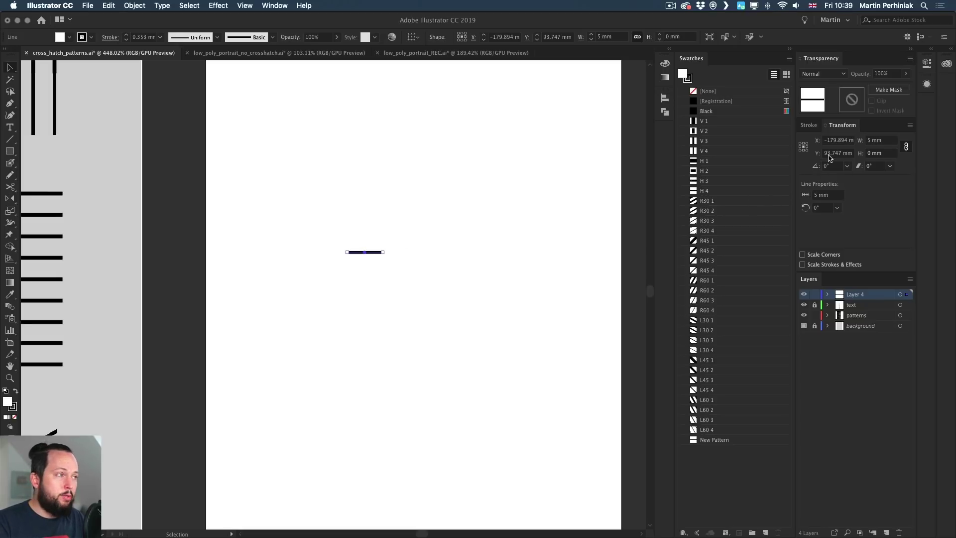
click(847, 166)
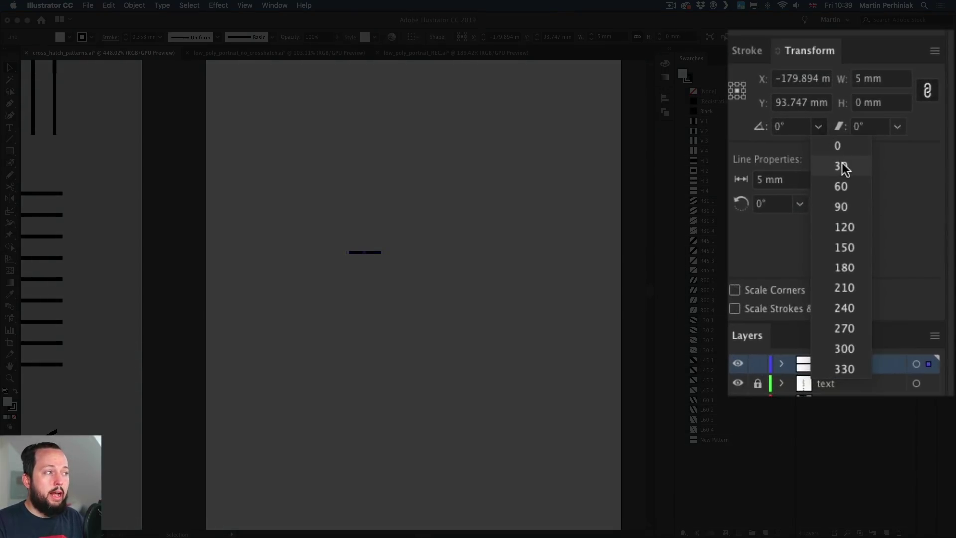
click(841, 166)
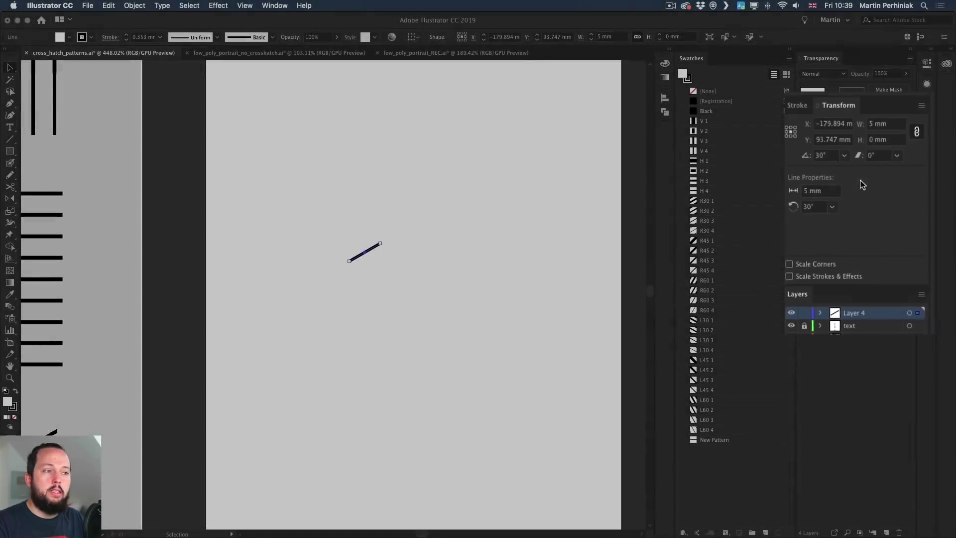
Step: Set both the fill and the stroke of the rotated line to None
click(69, 37)
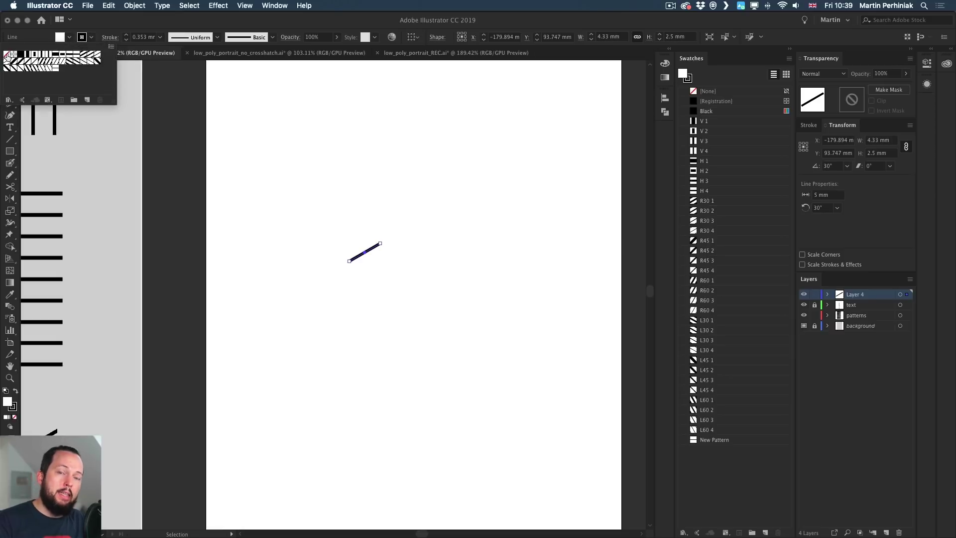
click(7, 53)
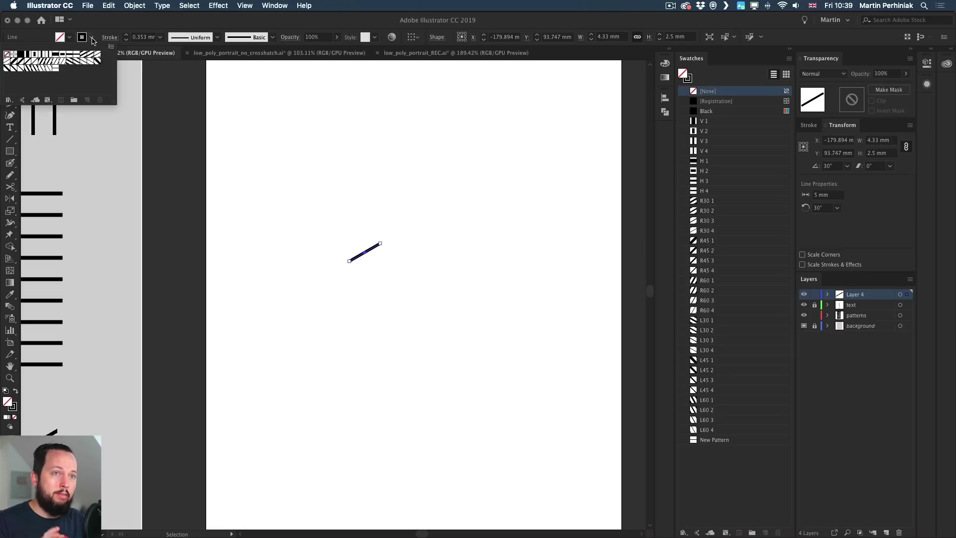
click(93, 30)
click(91, 38)
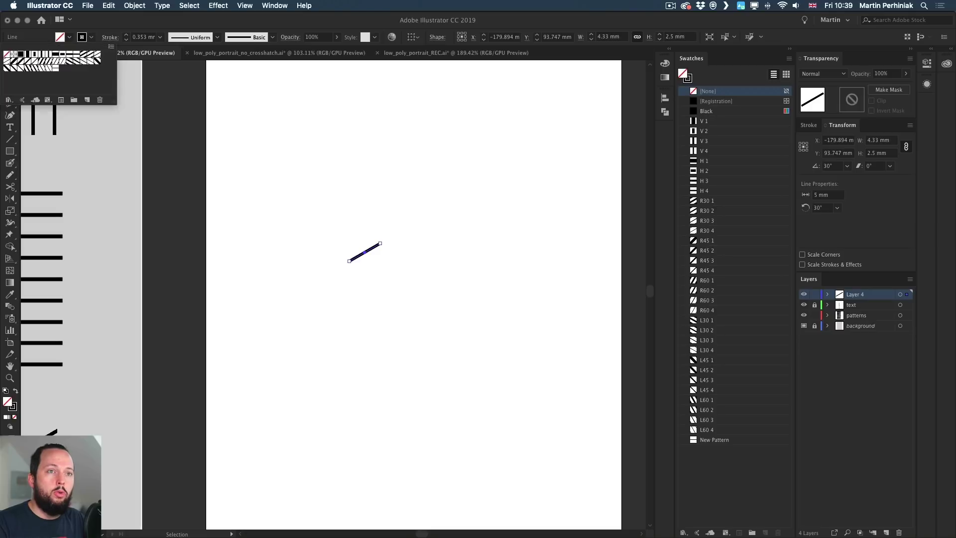
click(7, 53)
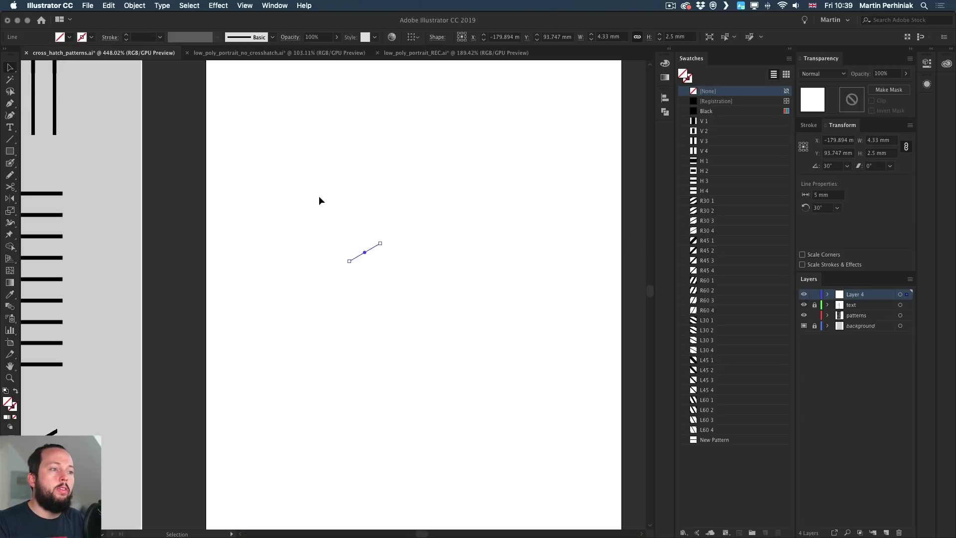
Step: Make a new pattern from the invisible 30-degree line
click(139, 5)
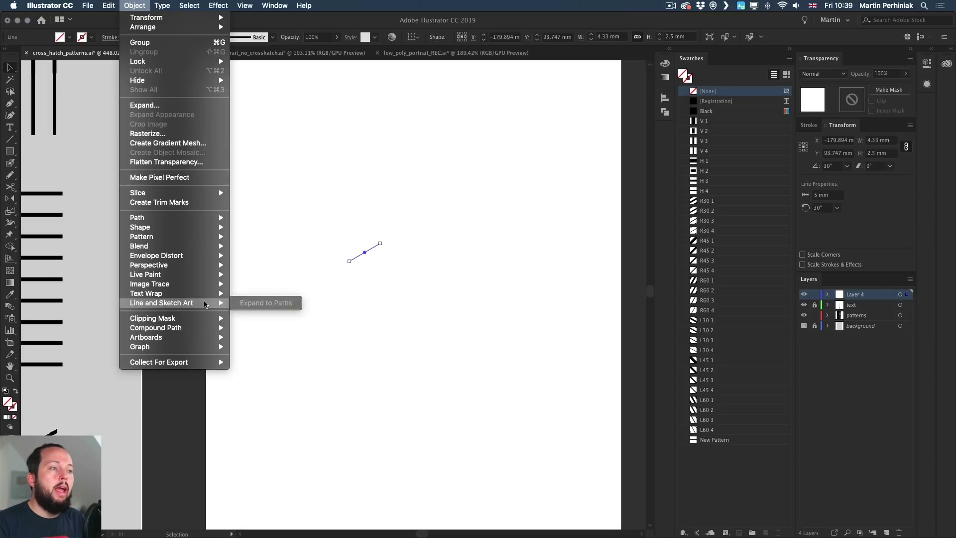
mouse_move(215, 236)
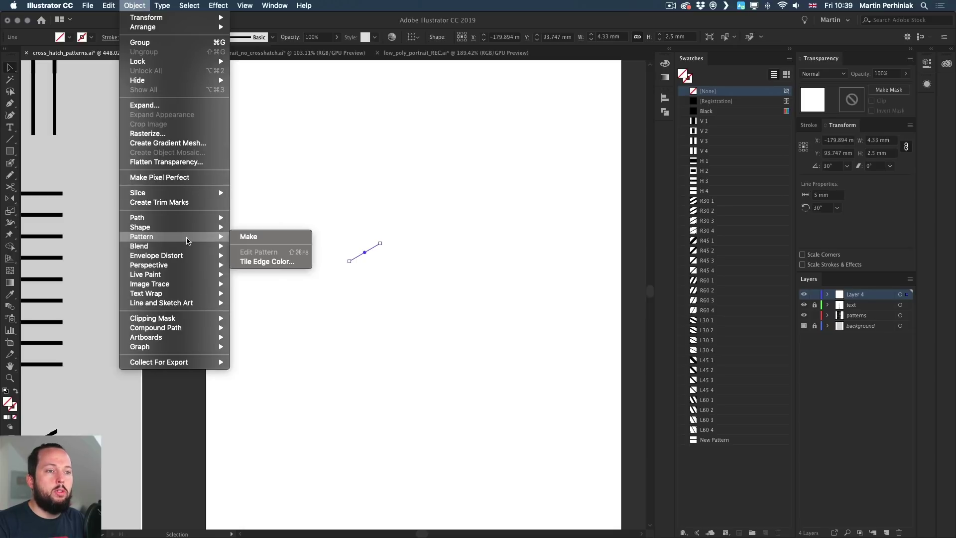
click(268, 238)
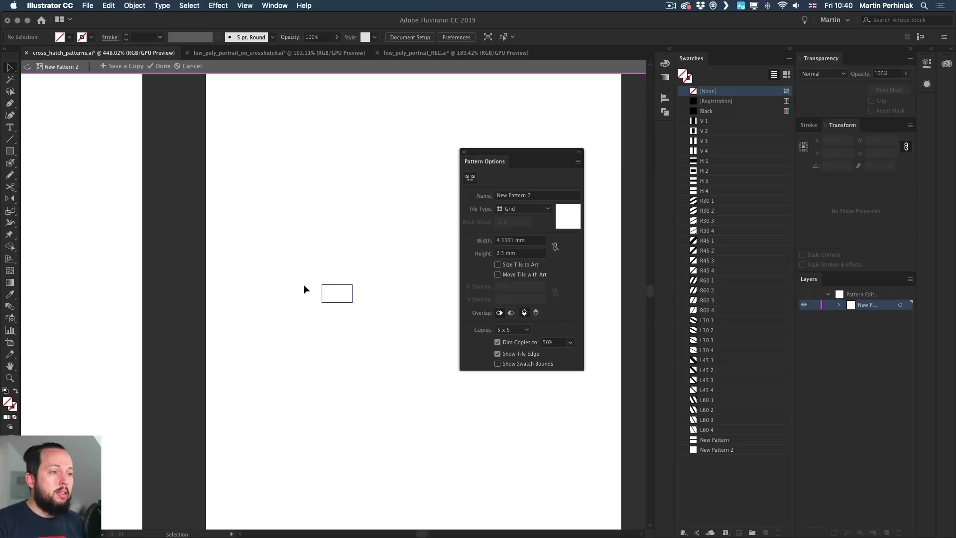
Step: Give the line inside the pattern tile a 0.5 mm stroke and finish editing the pattern
drag(305, 290, 340, 312)
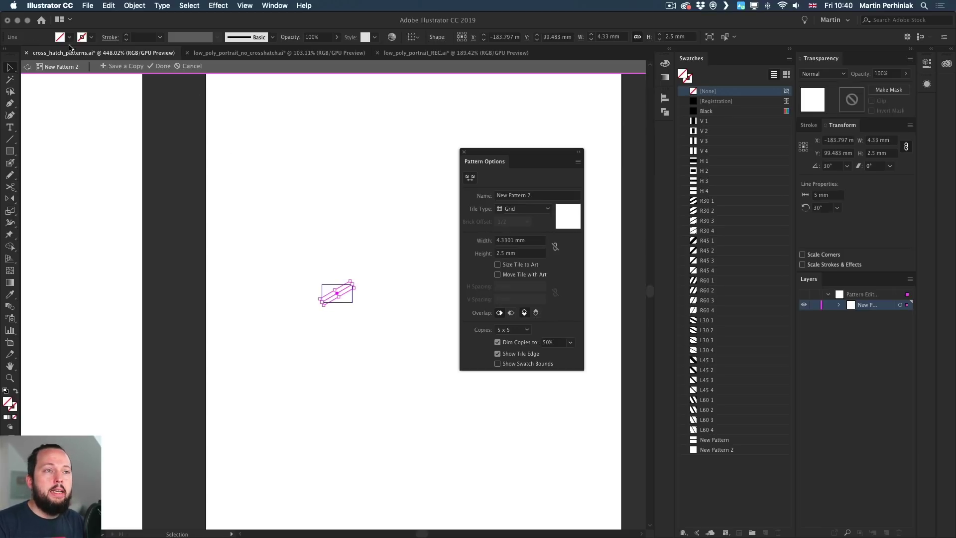
click(91, 38)
click(92, 38)
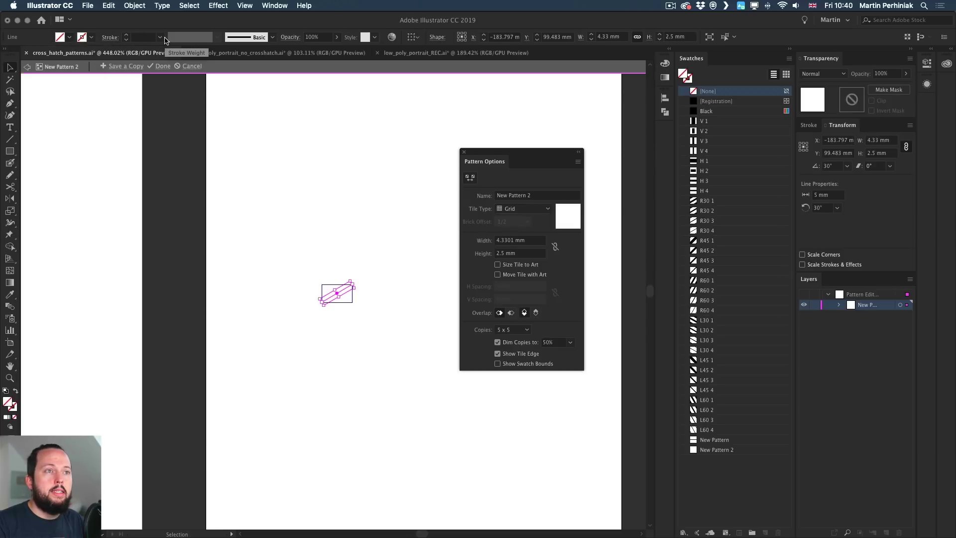
click(160, 37)
click(180, 82)
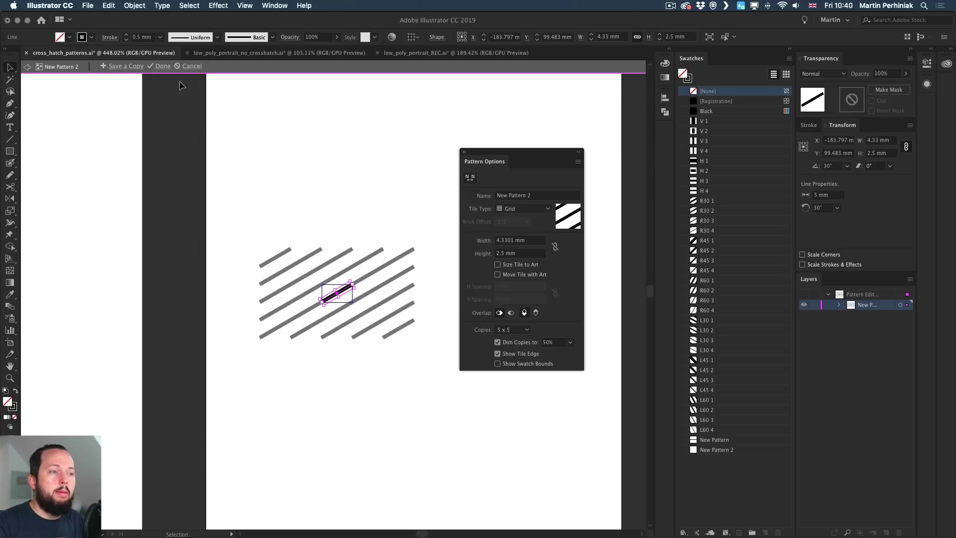
click(362, 312)
drag(362, 311, 486, 302)
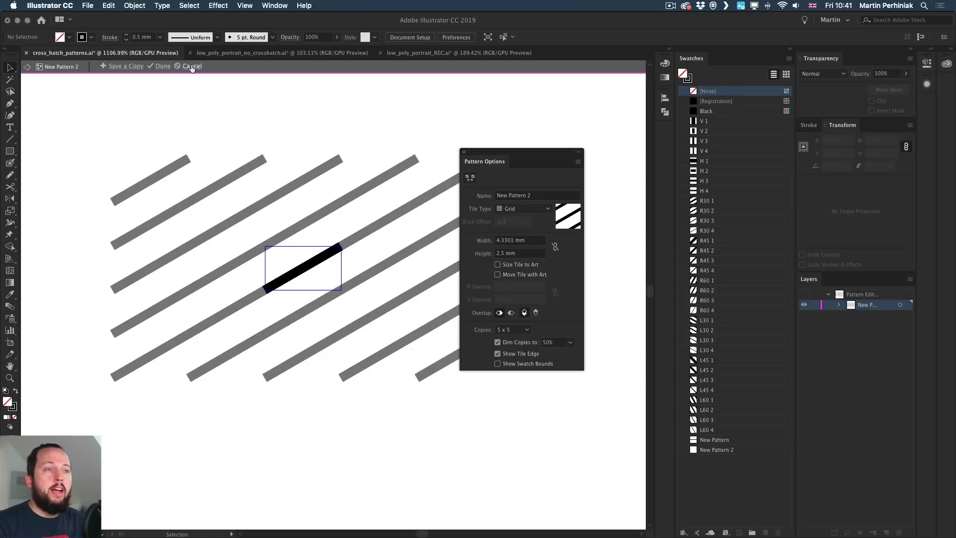
click(163, 66)
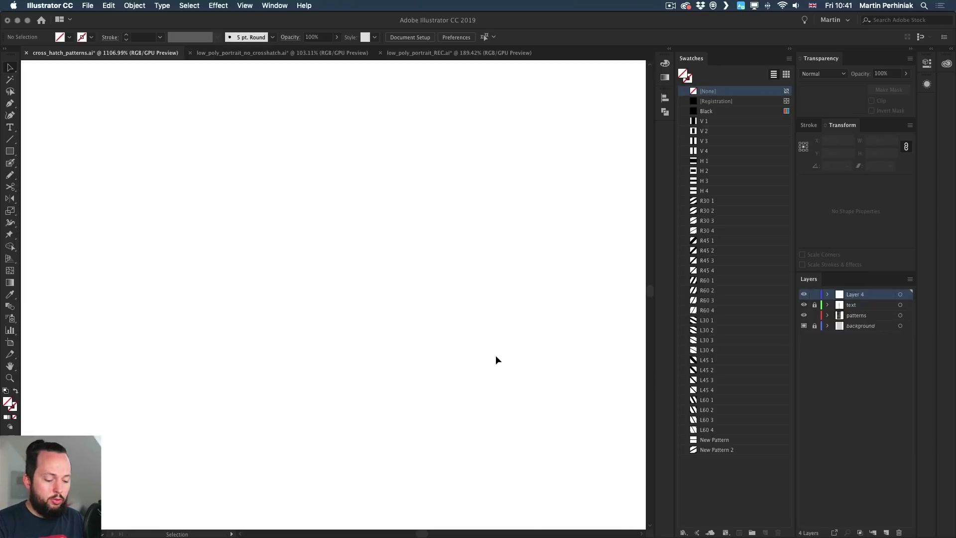
Step: Draw a rectangle about 35.7 mm wide and 36.8 mm high on the empty white artboard
key(super+minus)
key(super+minus)
key(super+minus)
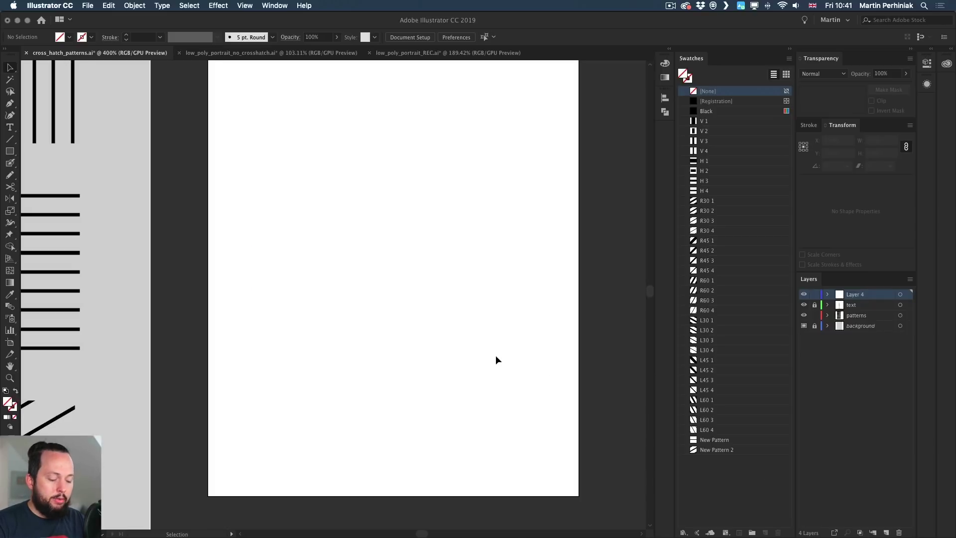
key(m)
drag(268, 150, 493, 383)
key(v)
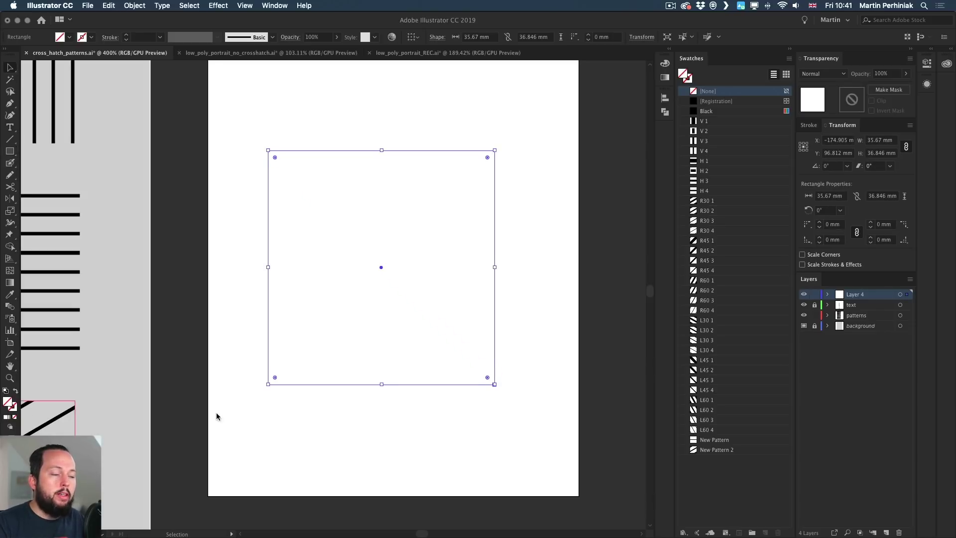
Step: Preview the New Pattern swatch as the rectangle's fill, and fill it with New Pattern 2 instead
click(721, 440)
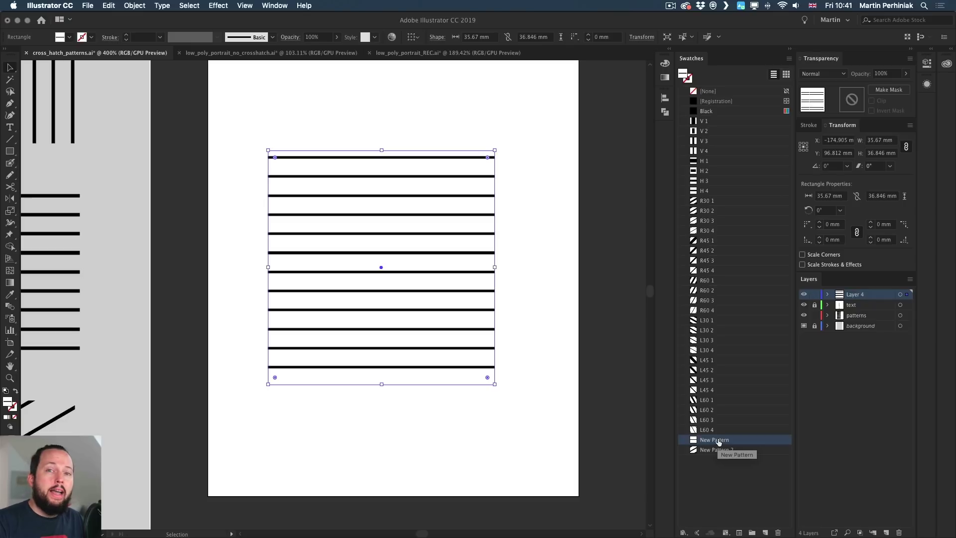
click(716, 450)
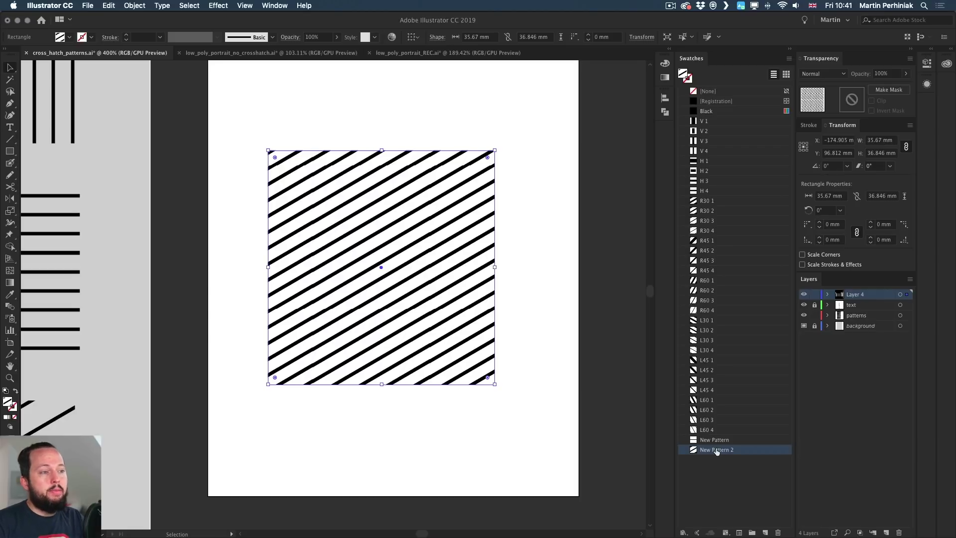
key(super+equal)
key(super+equal)
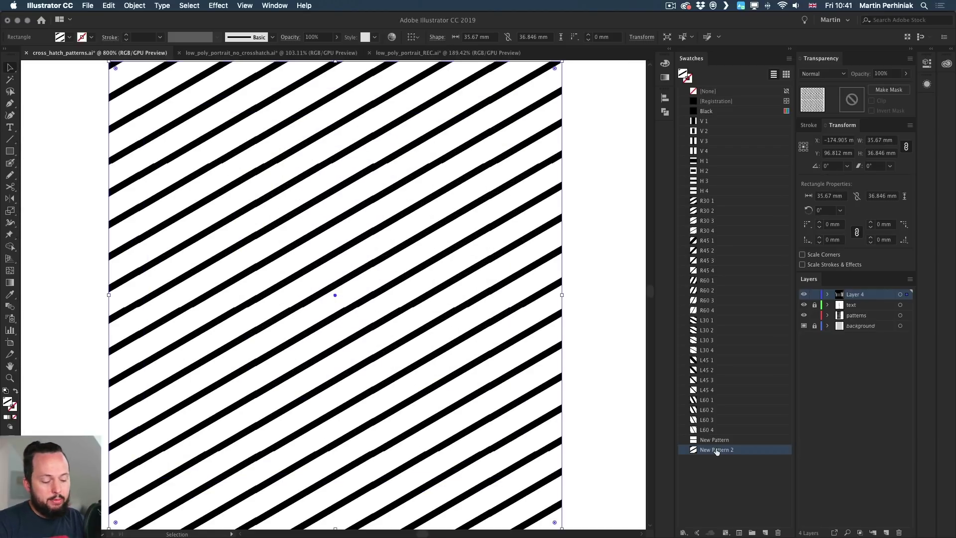
key(super+0)
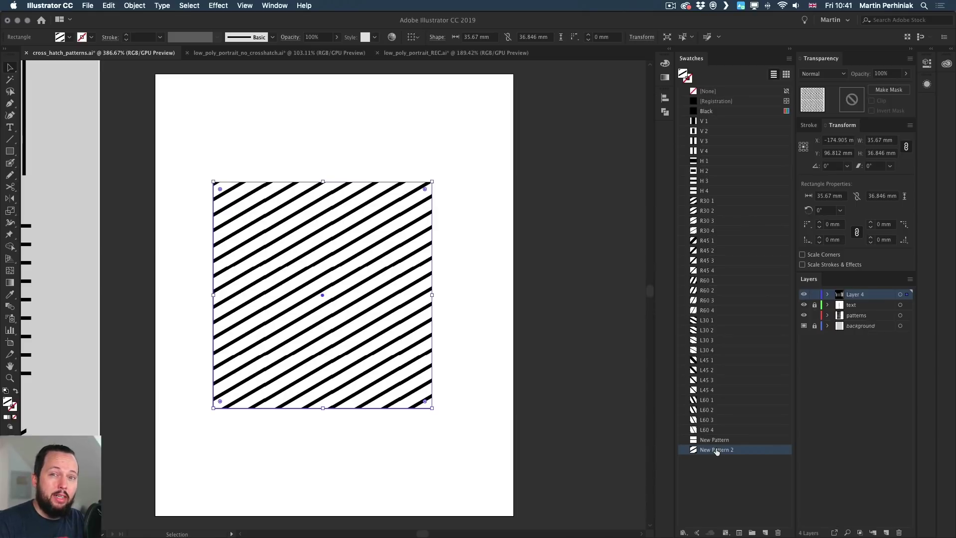
key(super+equal)
key(super+equal)
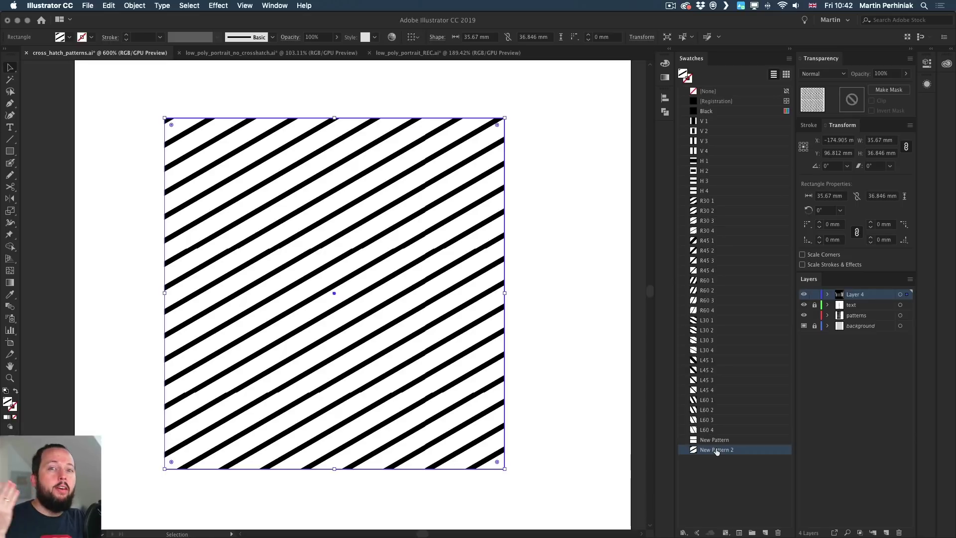
key(super+0)
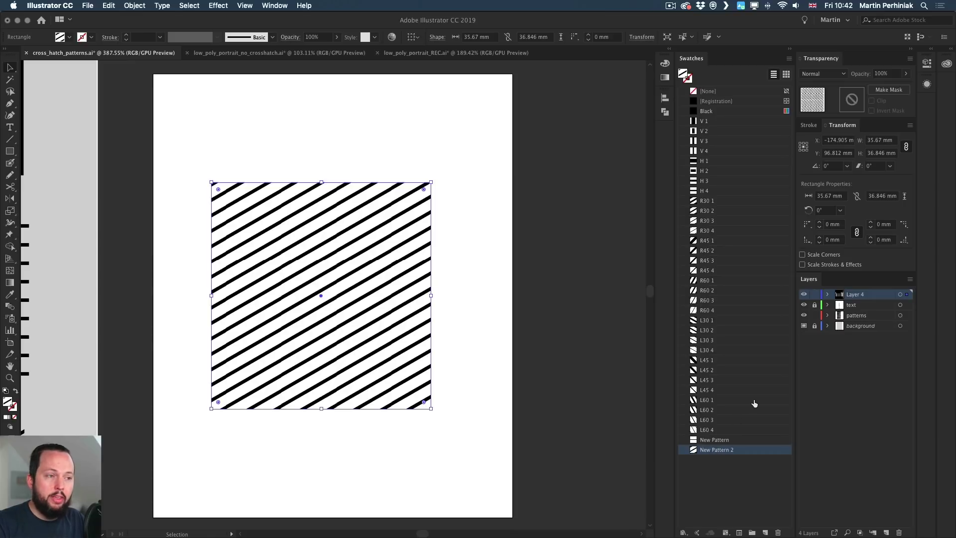
Step: Create a new document with the default settings, and detach the swatches list and shrink it beside the artboard
click(465, 256)
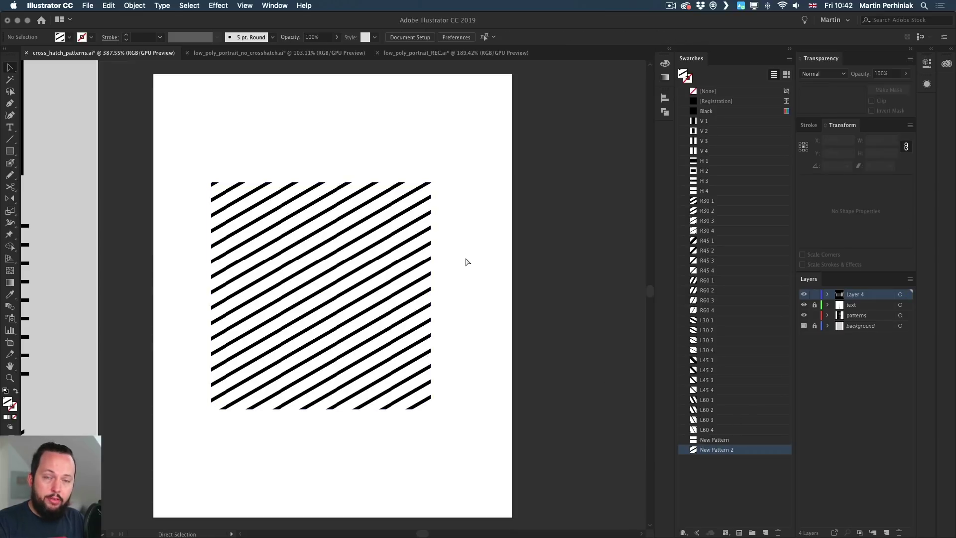
key(super+n)
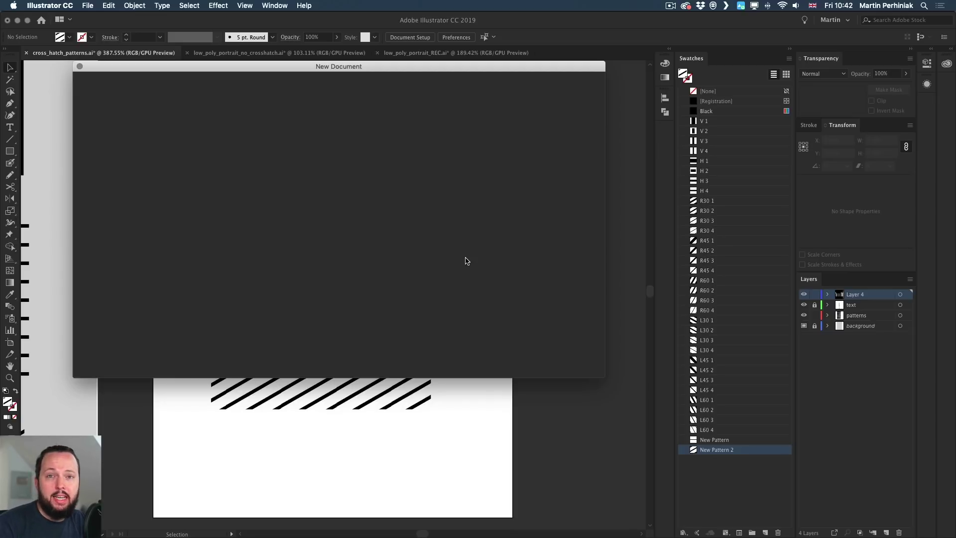
key(Return)
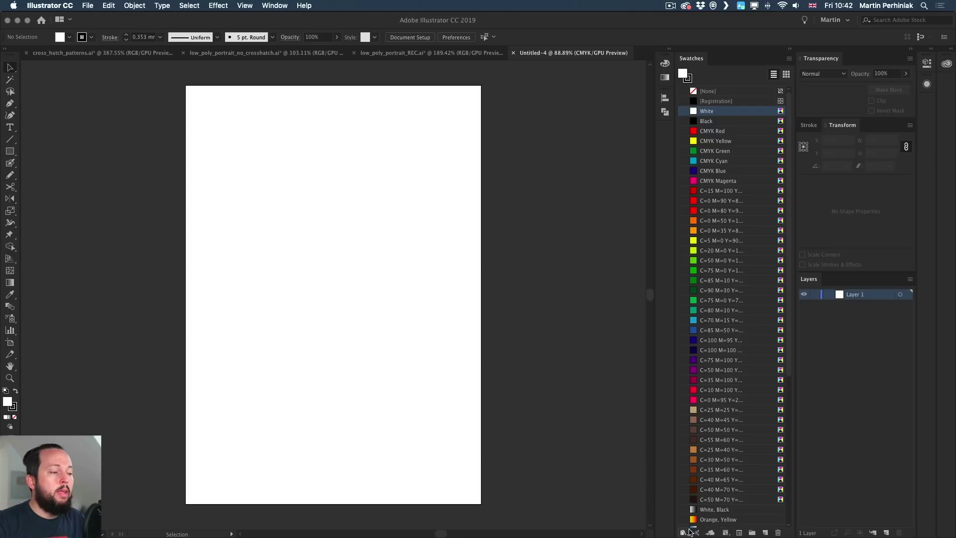
drag(691, 58, 511, 63)
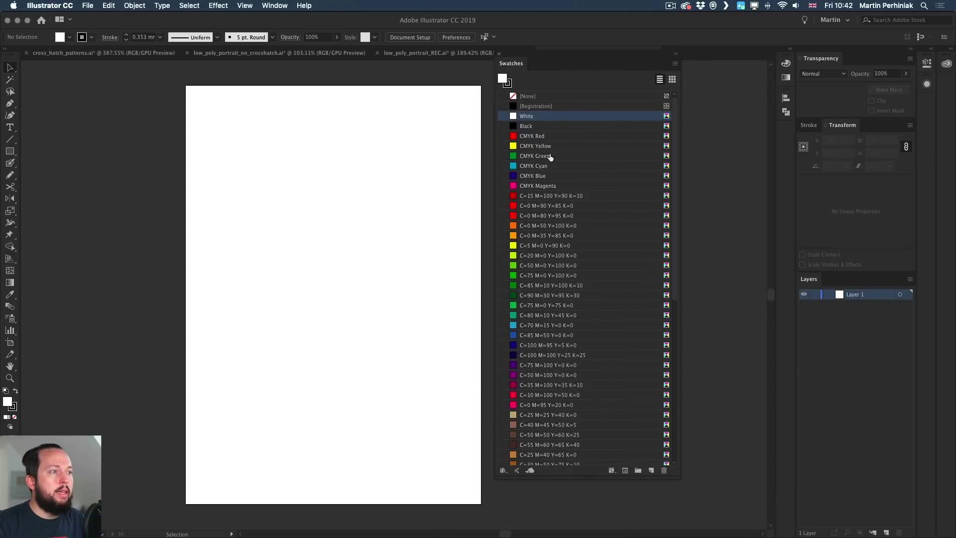
drag(681, 475, 632, 239)
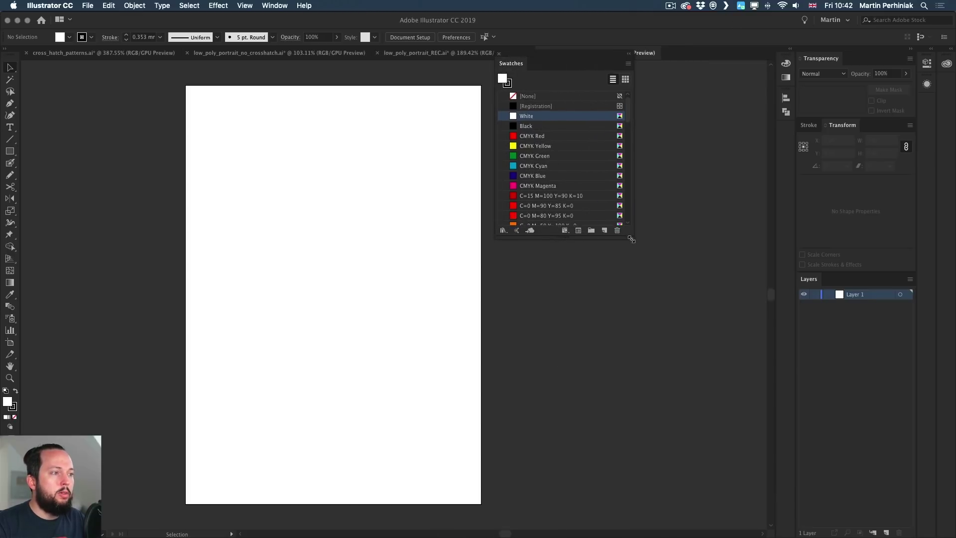
Step: Load low_poly_portrait_START.ai as a swatch library and place it below the document's swatches
click(503, 231)
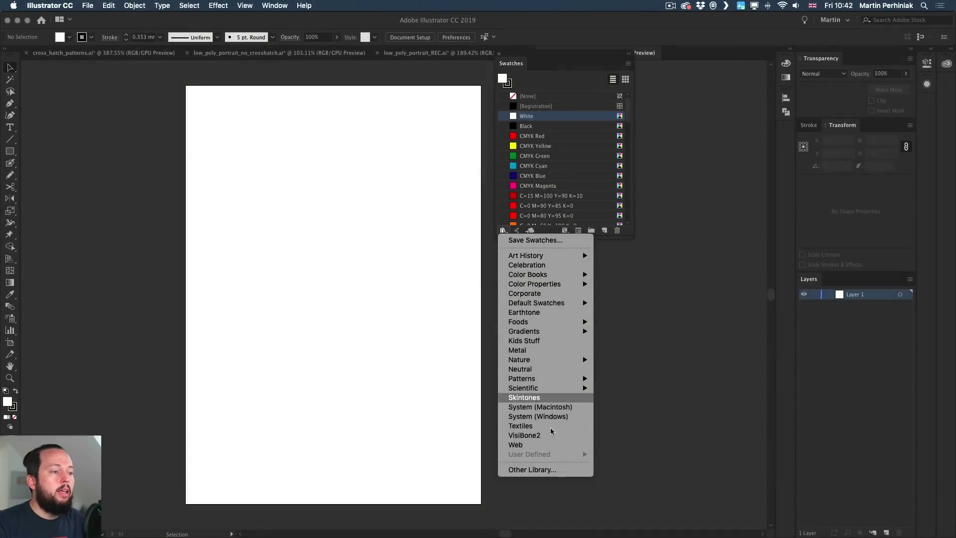
click(545, 470)
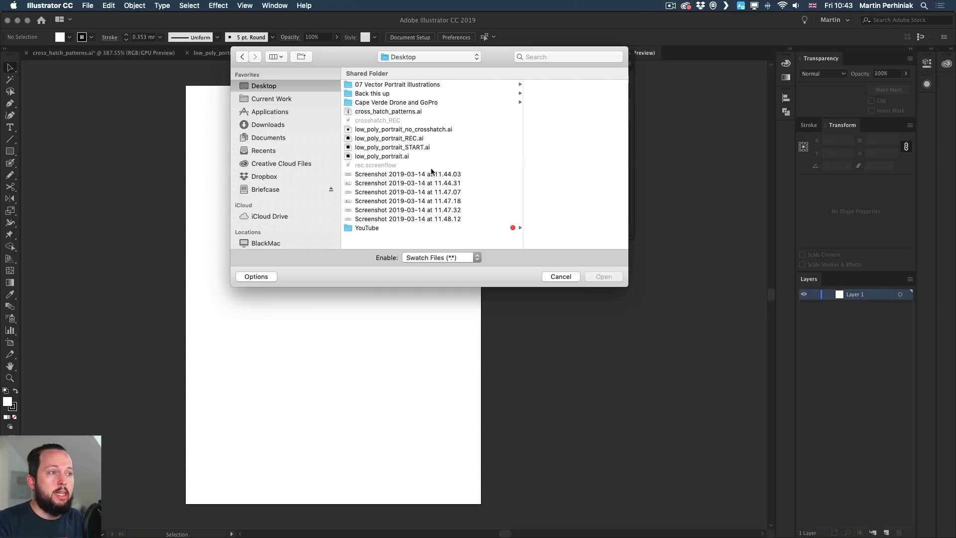
click(393, 147)
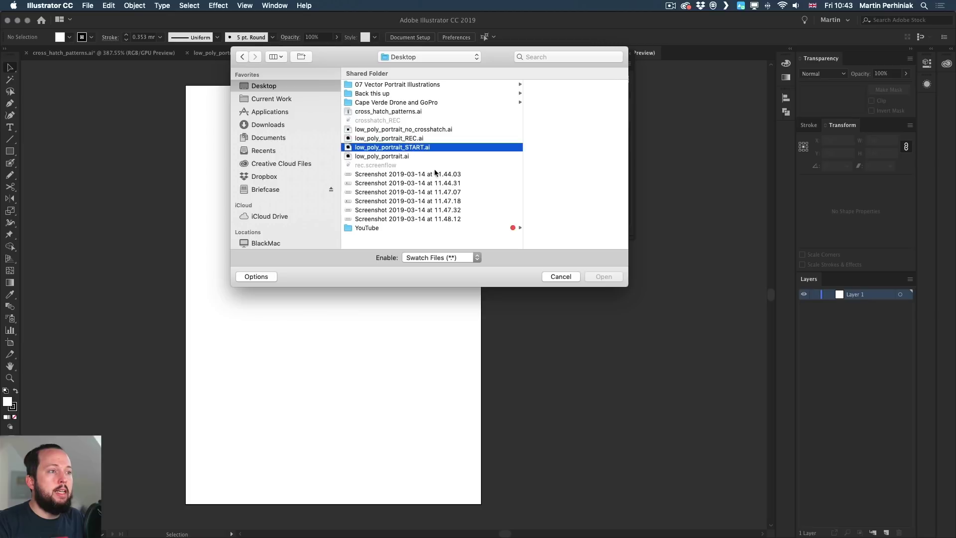
click(606, 280)
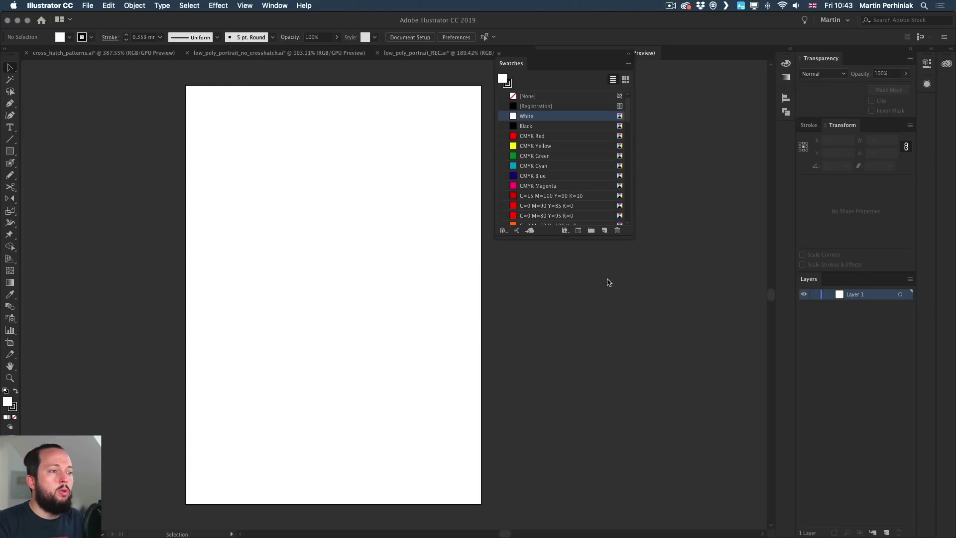
drag(531, 322, 484, 397)
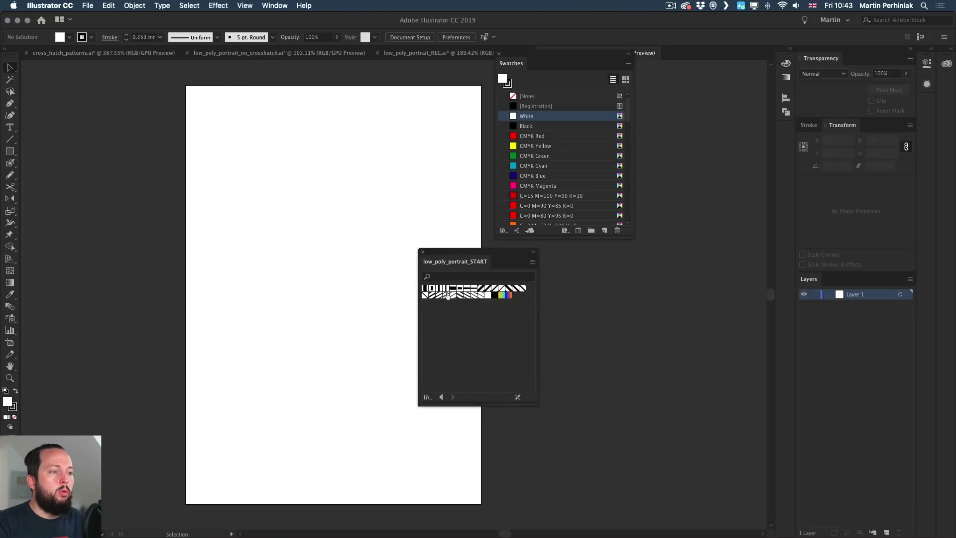
Step: Select all unused swatches in the new document and delete them
click(629, 64)
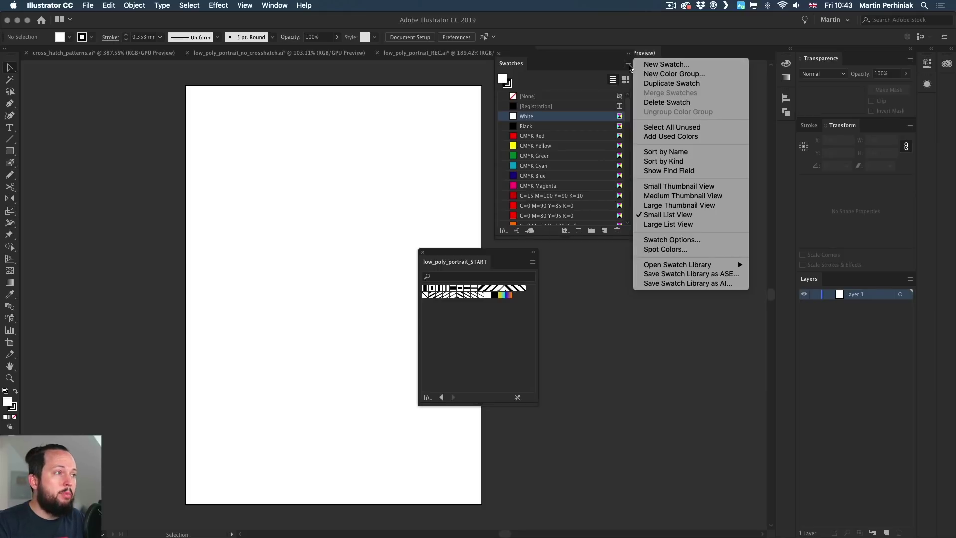
click(681, 127)
click(618, 231)
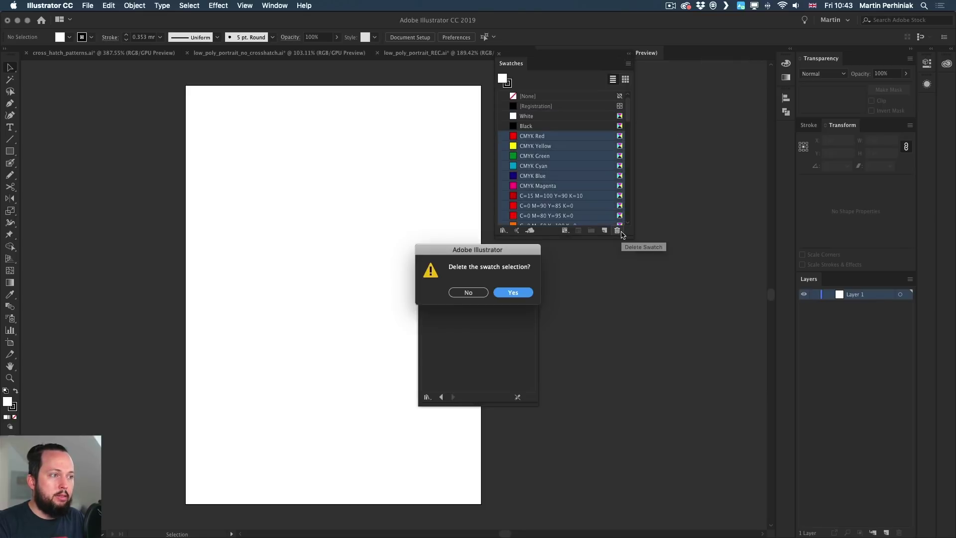
click(521, 294)
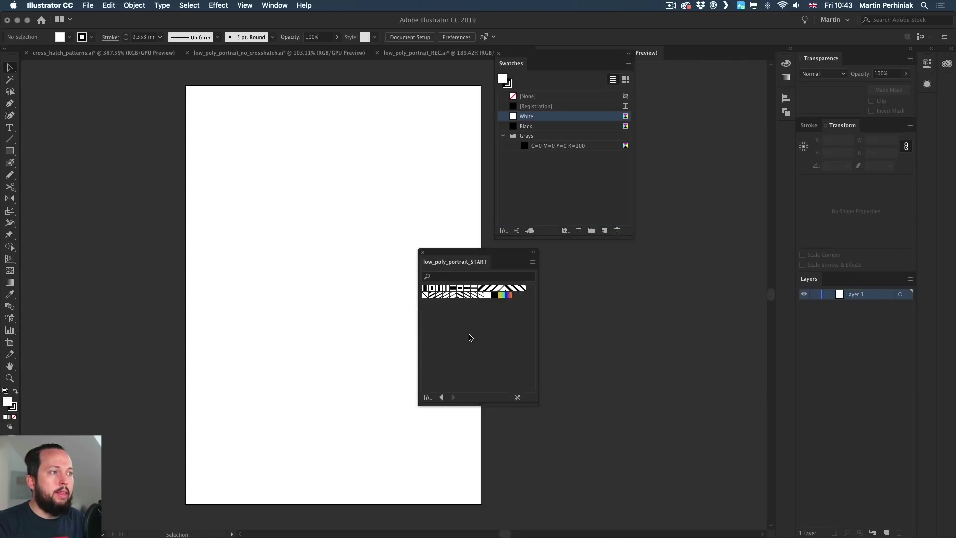
Step: Add all the line pattern swatches from the low_poly_portrait_START library to the document's swatches, enlarge that list and close the library
click(427, 289)
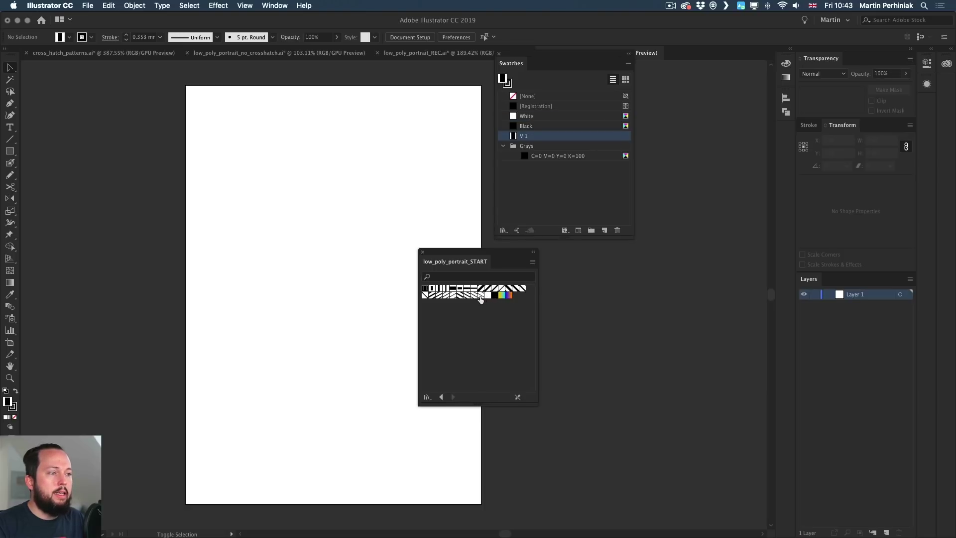
shift+click(481, 296)
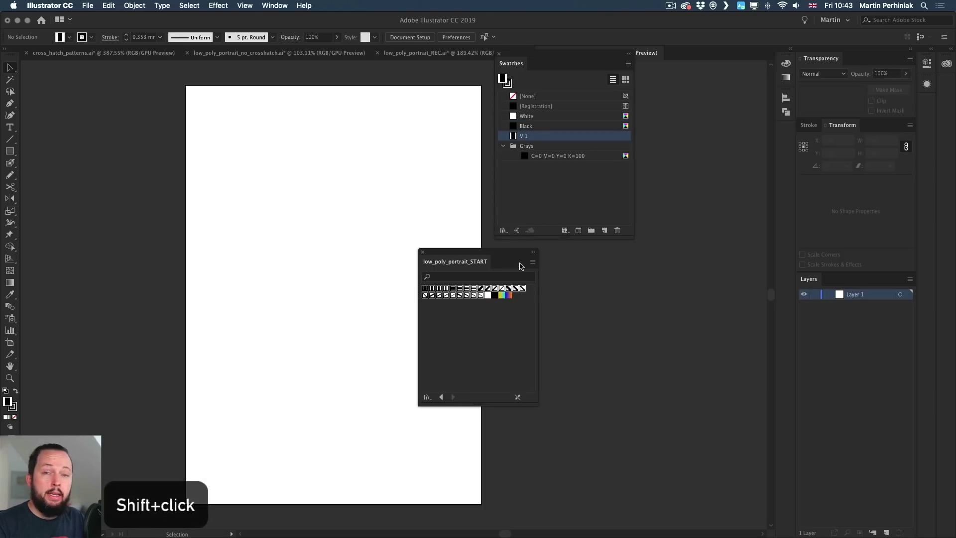
click(532, 262)
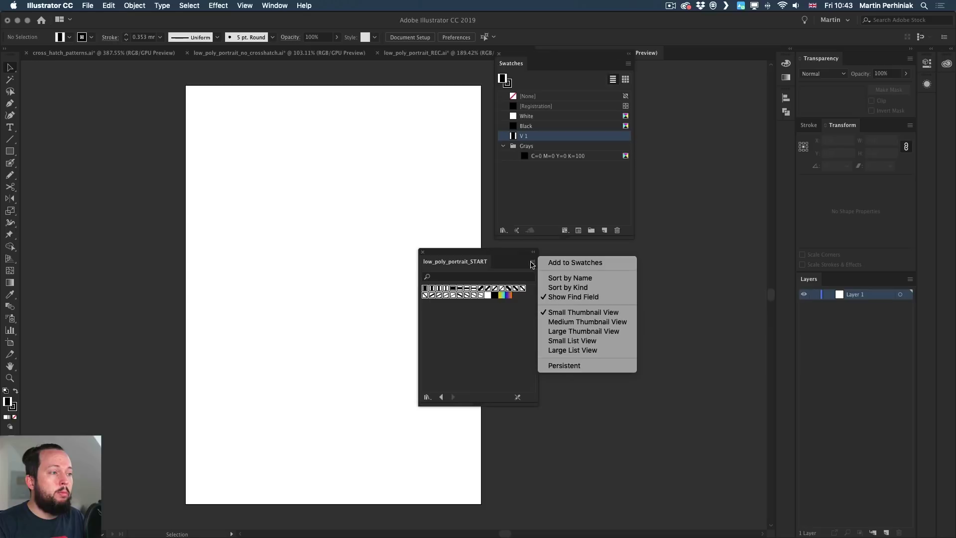
click(573, 262)
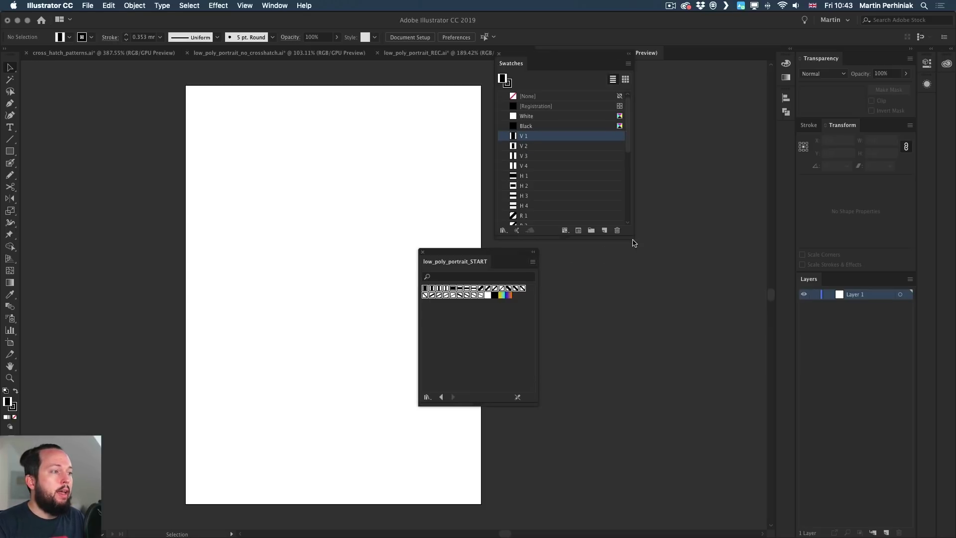
drag(633, 240, 650, 447)
click(421, 254)
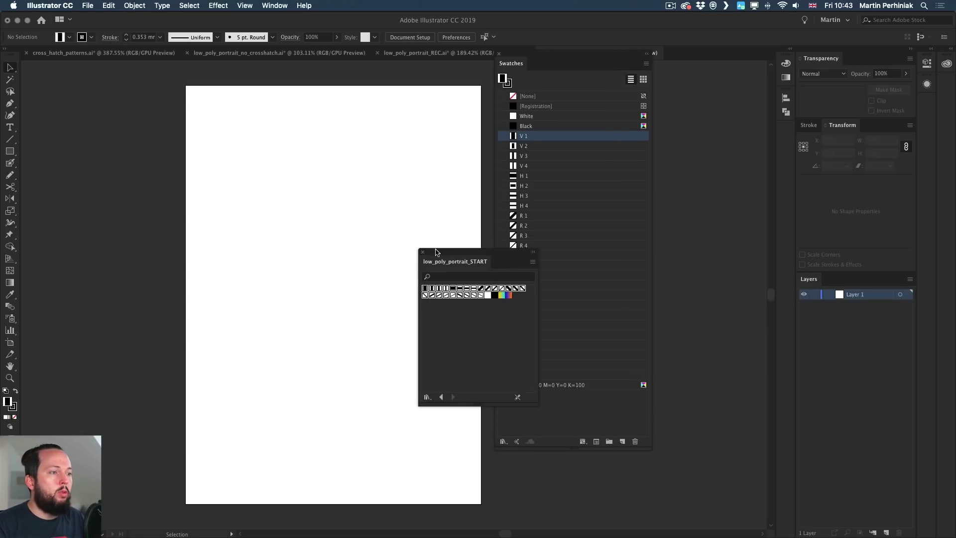
click(421, 254)
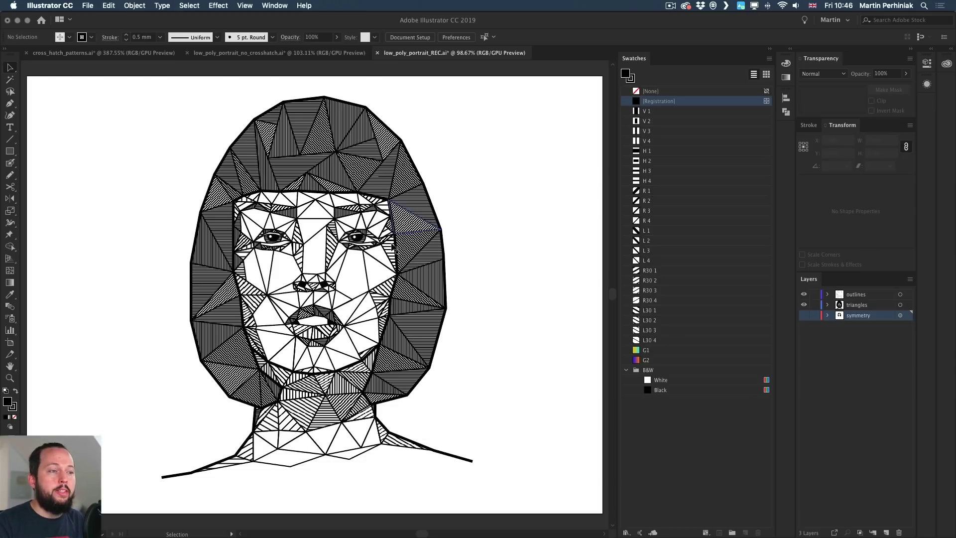
Step: Display the graphic styles saved in the low_poly_portrait_REC document
drag(345, 276, 439, 187)
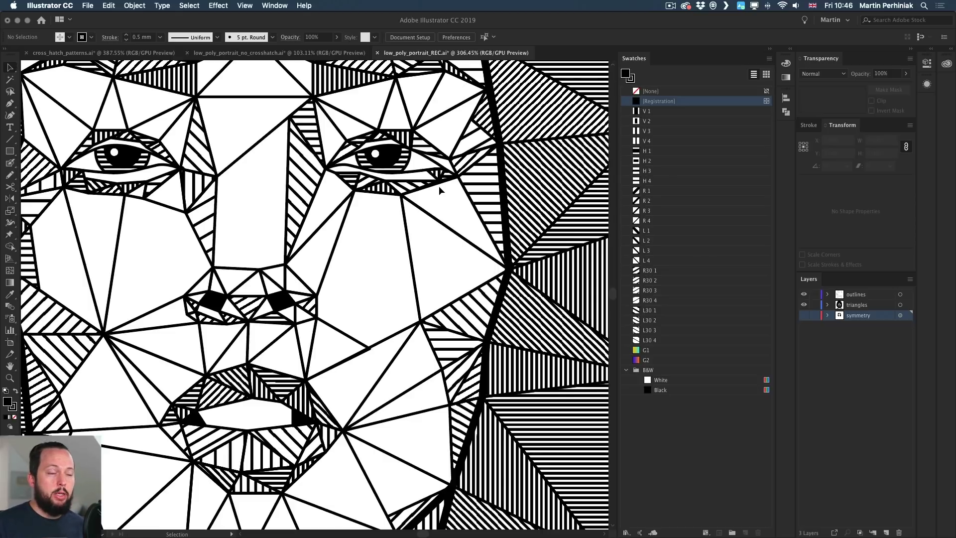
key(p)
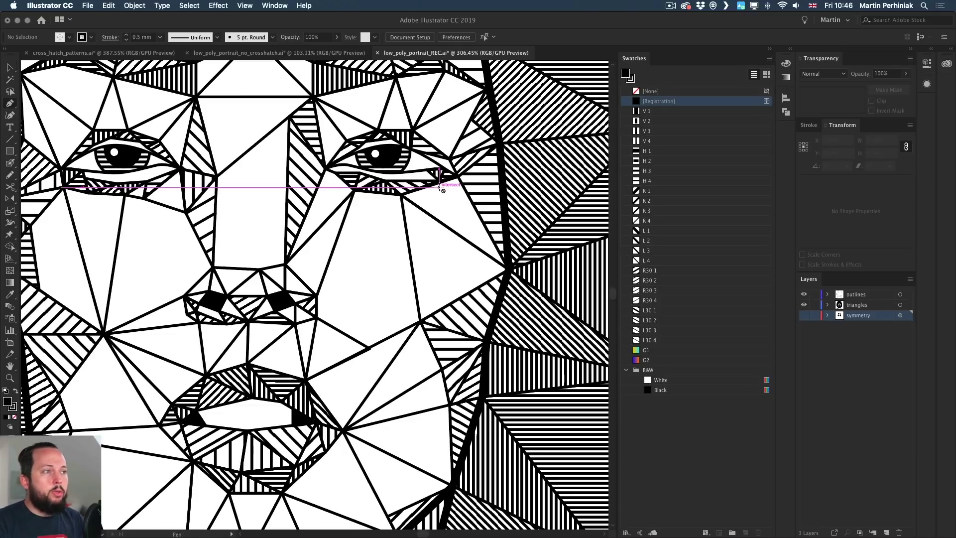
click(274, 6)
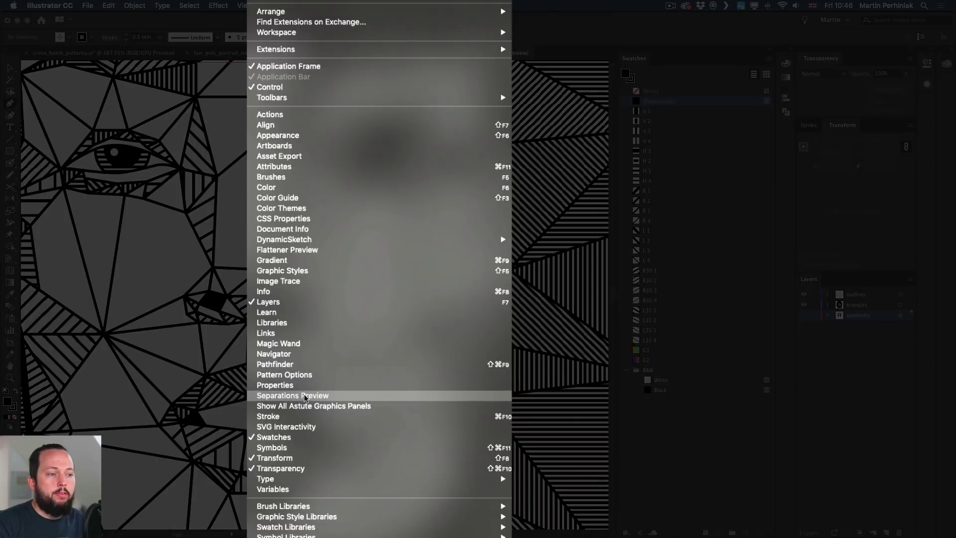
click(300, 274)
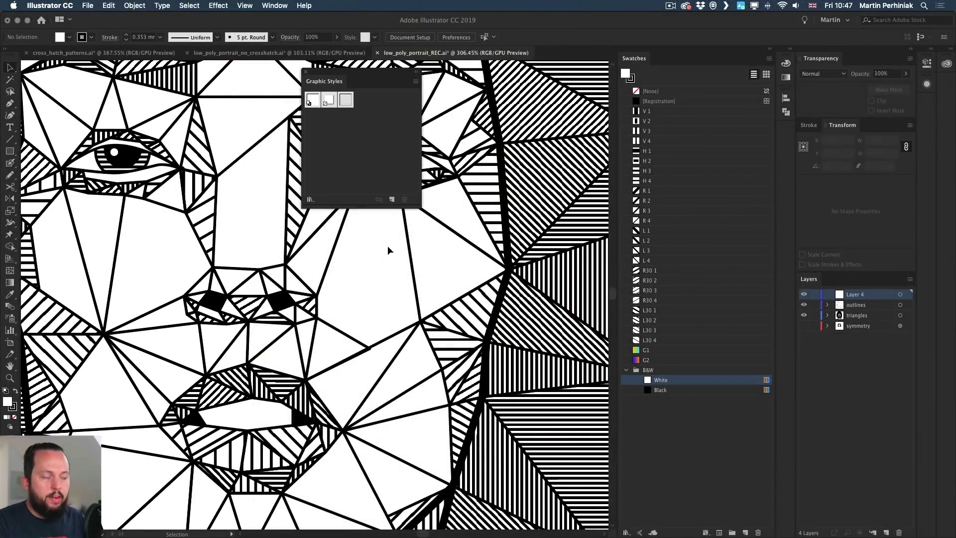
Step: Draw an open path of three straight segments on the white cheek area with the Pen tool
key(p)
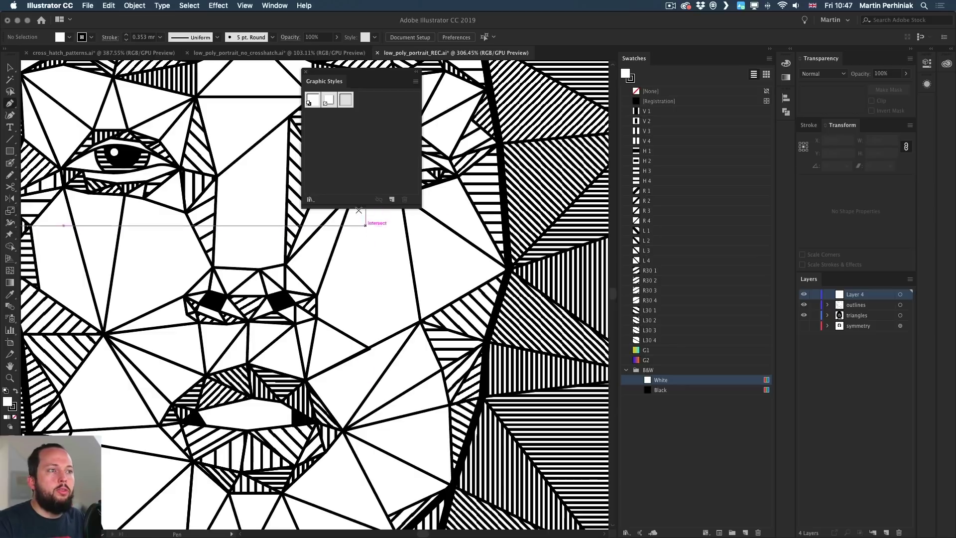
click(360, 246)
click(339, 283)
click(376, 312)
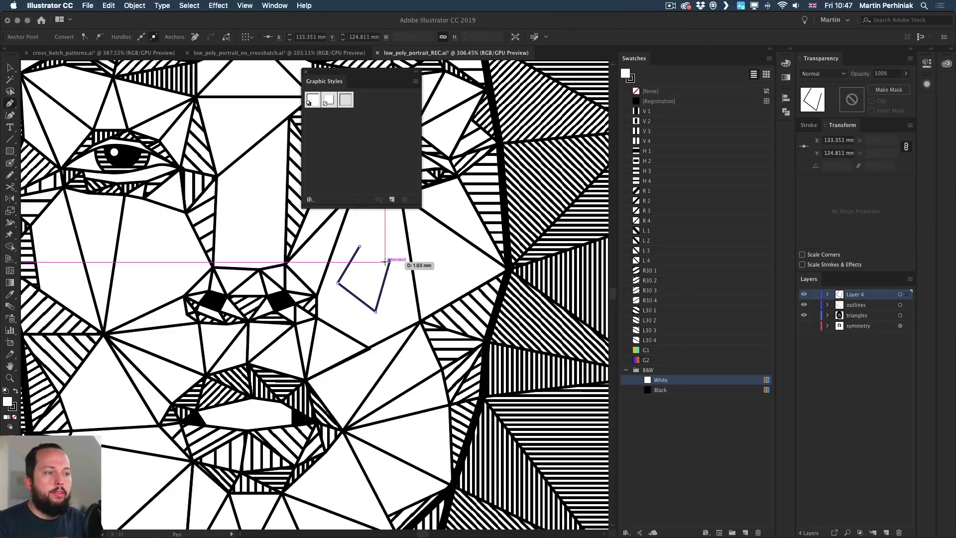
Step: Apply the third saved graphic style to the open path and use round join corners for its stroke
key(z)
drag(372, 256, 499, 254)
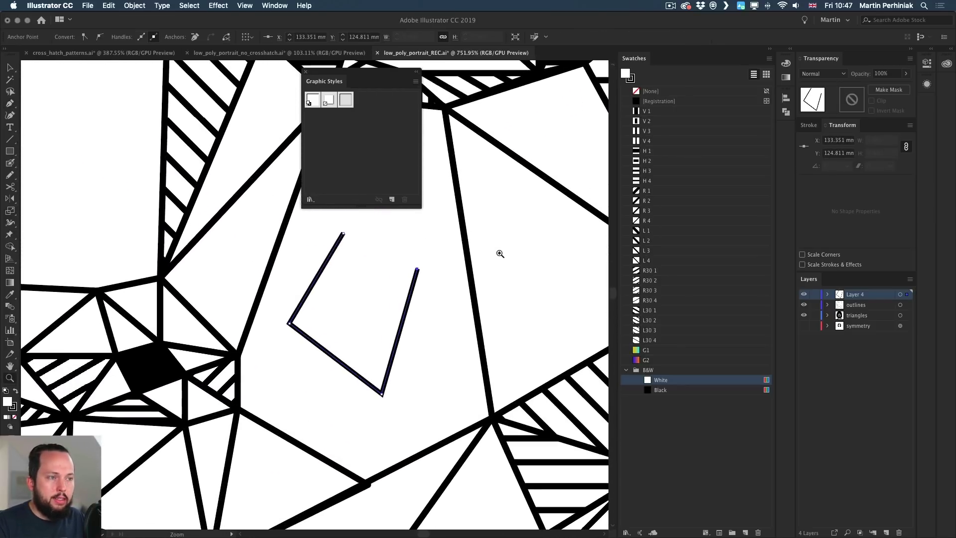
key(v)
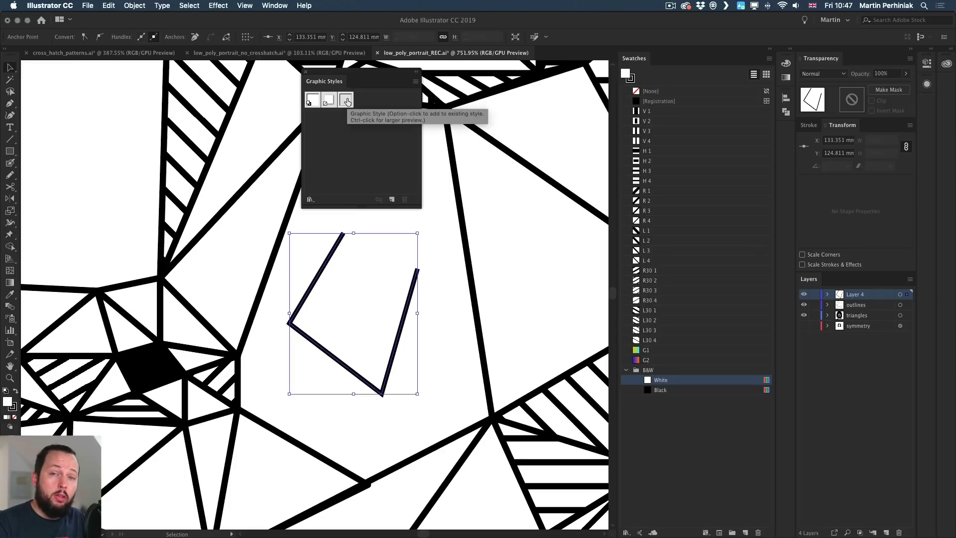
click(347, 100)
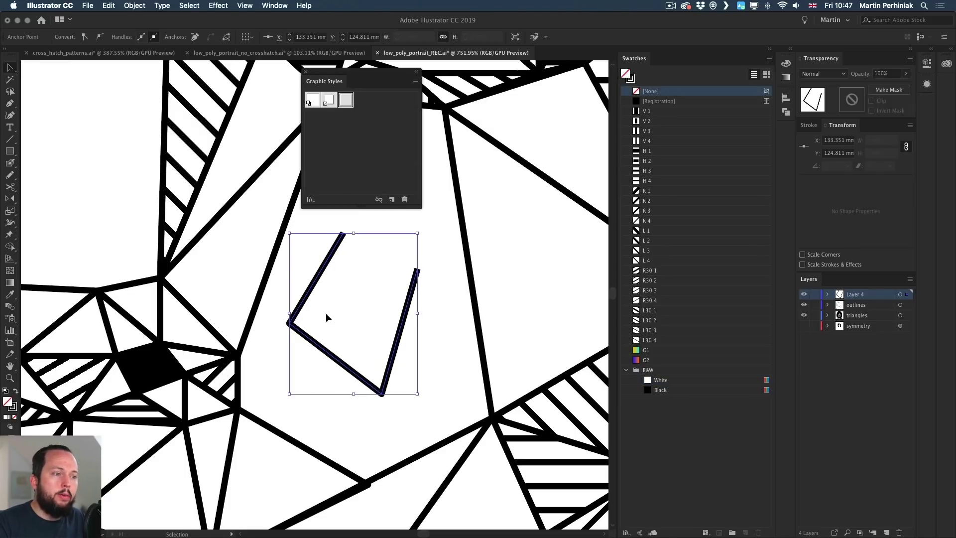
click(809, 125)
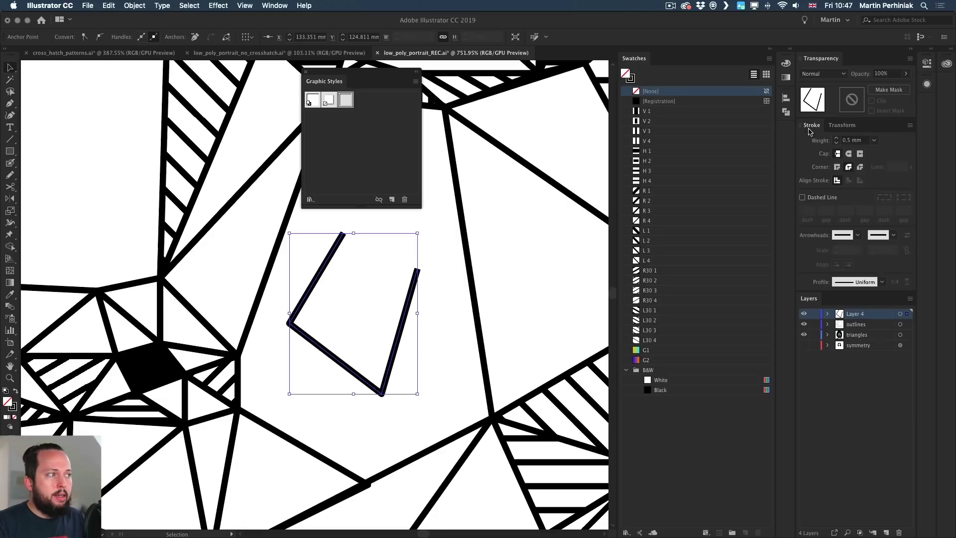
click(849, 168)
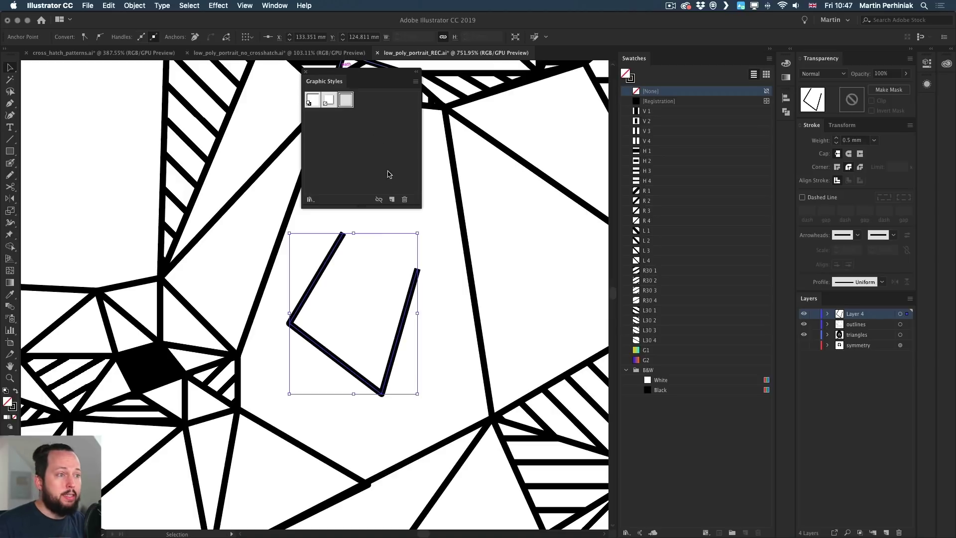
Step: Shorten the graphic styles list and save the appearance of the L 3 hatched triangle beside the cheek as a new graphic style
click(392, 200)
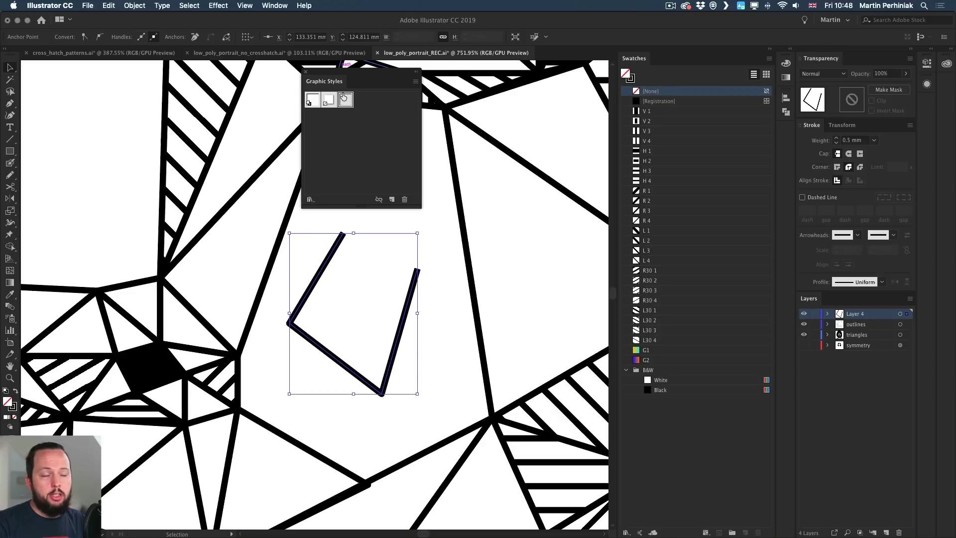
drag(416, 207, 371, 109)
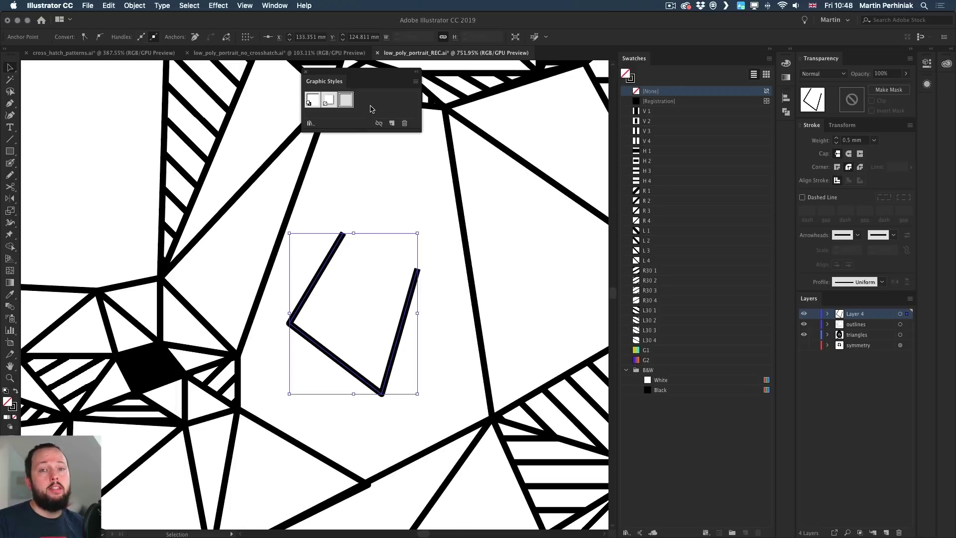
click(584, 406)
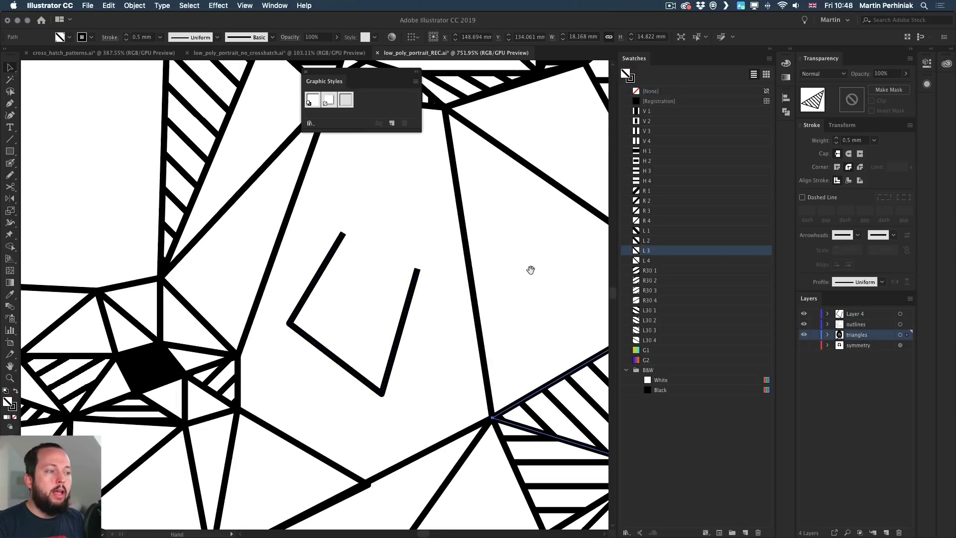
scroll(530, 269, right, 5)
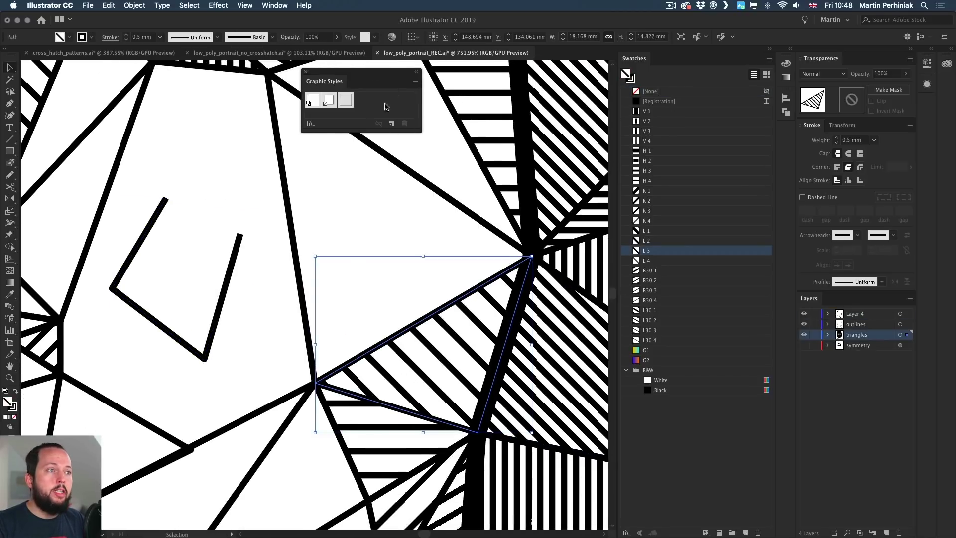
click(391, 124)
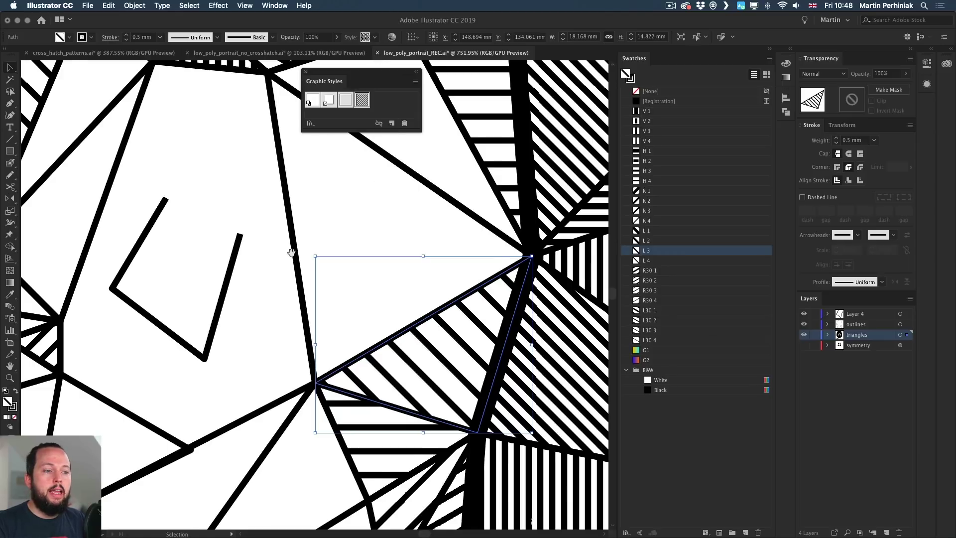
Step: Try the newest graphic style on the white triangle between the nostril and the mouth corner, and undo it
scroll(256, 490, left, 5)
click(287, 440)
scroll(359, 196, down, 5)
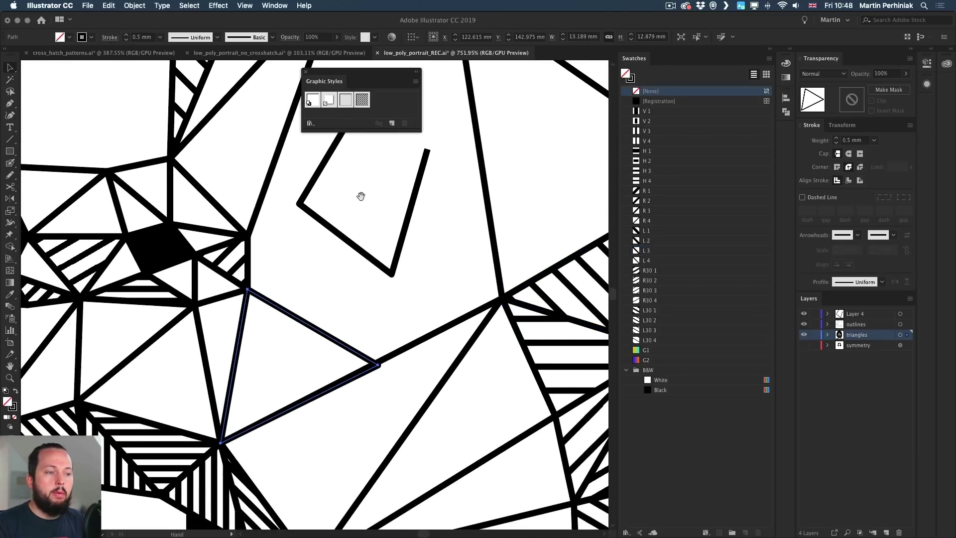
click(369, 99)
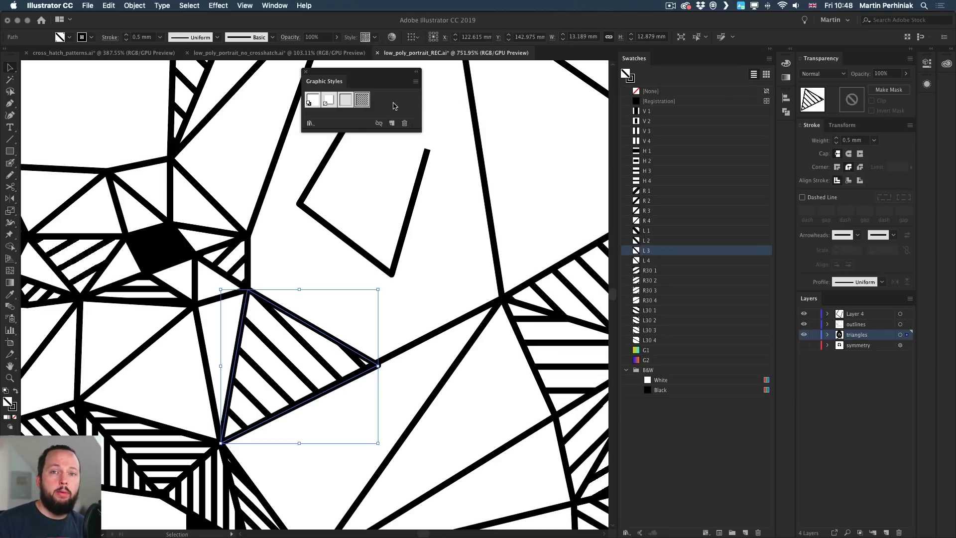
key(super+z)
Step: Delete the open three-segment path on the cheek and switch to the Pen tool
scroll(391, 269, up, 2)
click(326, 267)
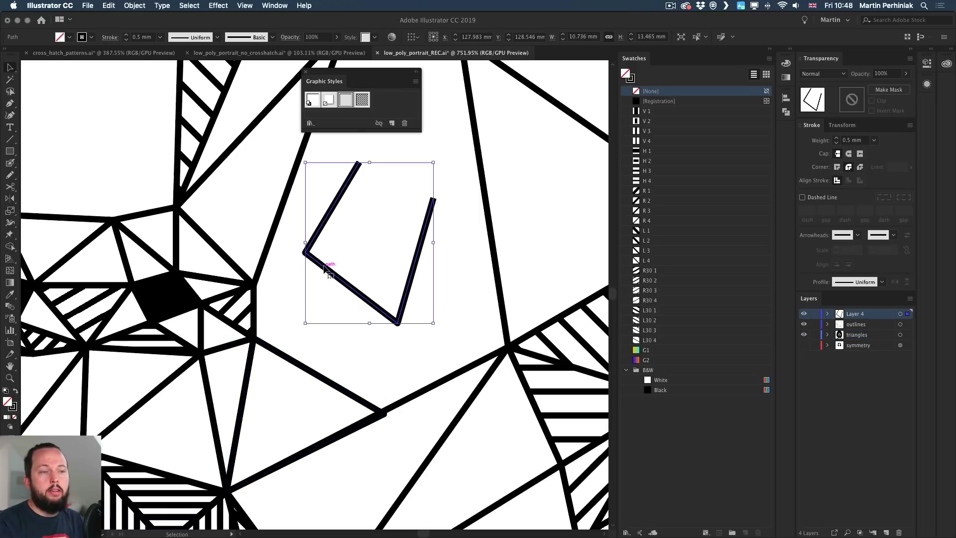
key(Delete)
key(p)
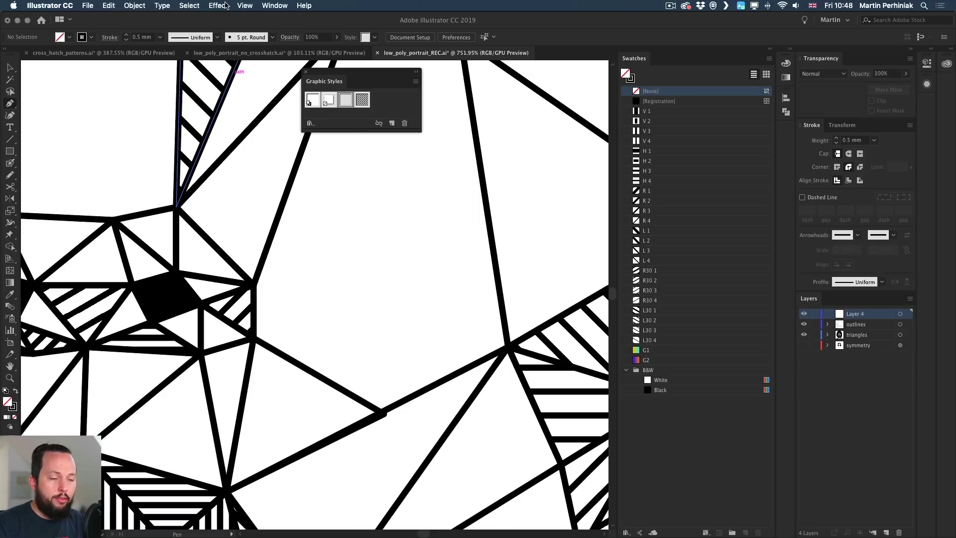
Step: Turn Smart Guides off and back on
click(243, 6)
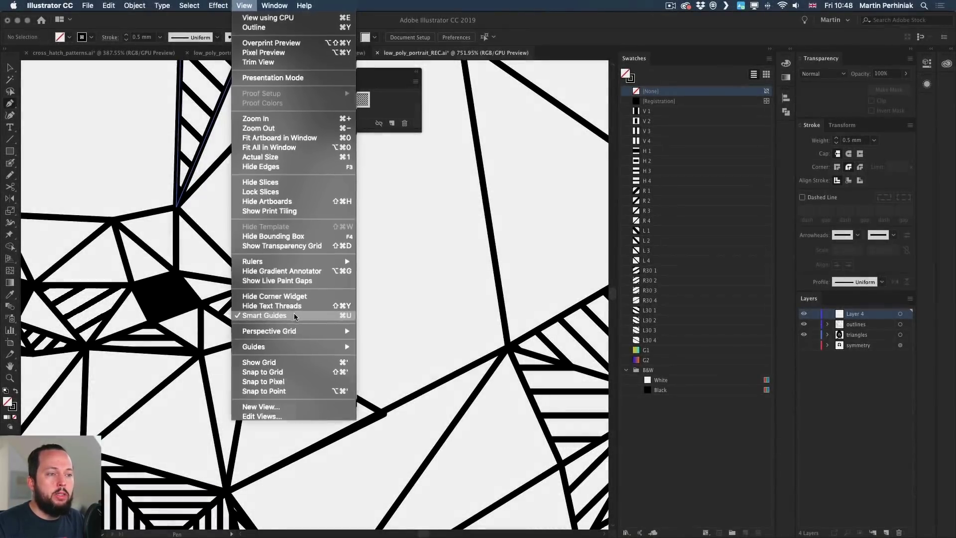
click(294, 316)
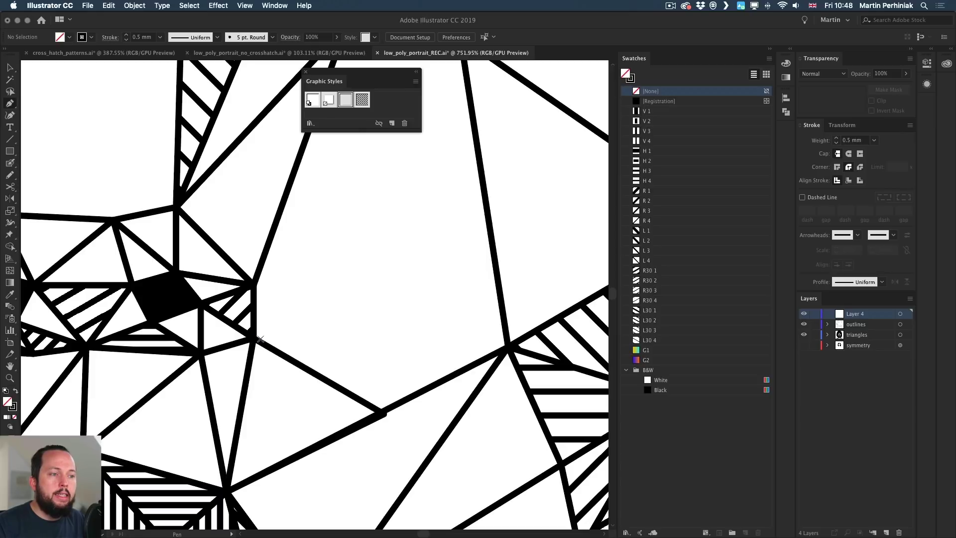
click(245, 6)
click(291, 311)
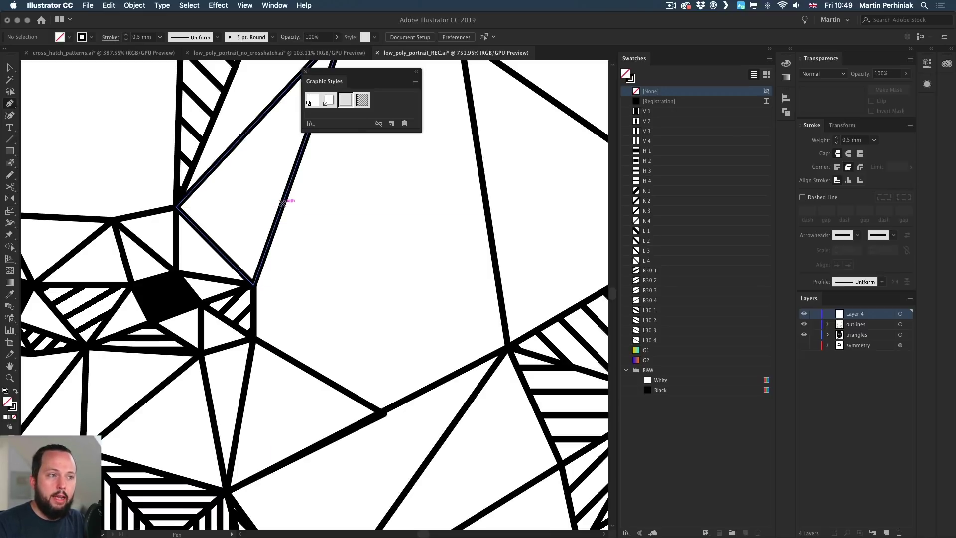
Step: Draw a closed H 3 filled triangle, about 6 by 17 mm, between three existing corners along the side of the nose
drag(369, 266, 267, 342)
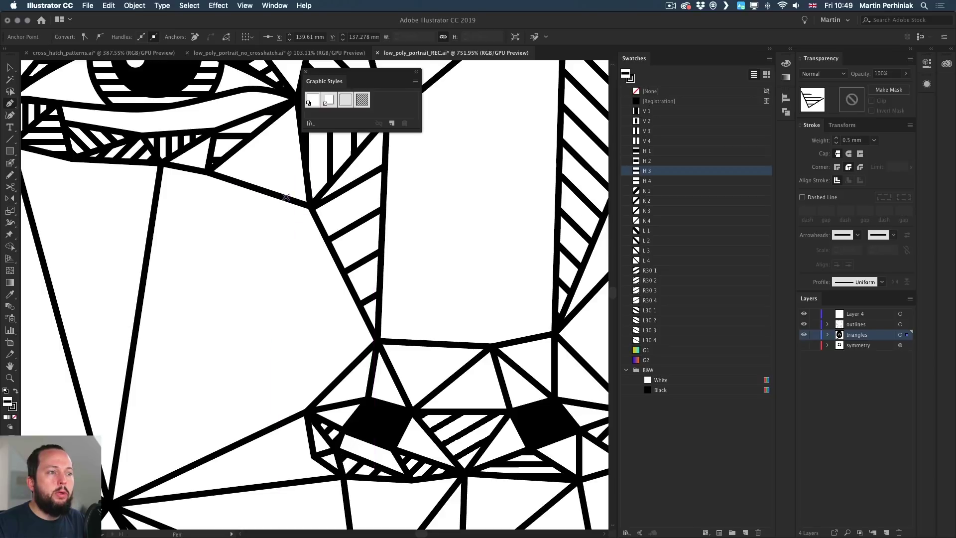
click(310, 205)
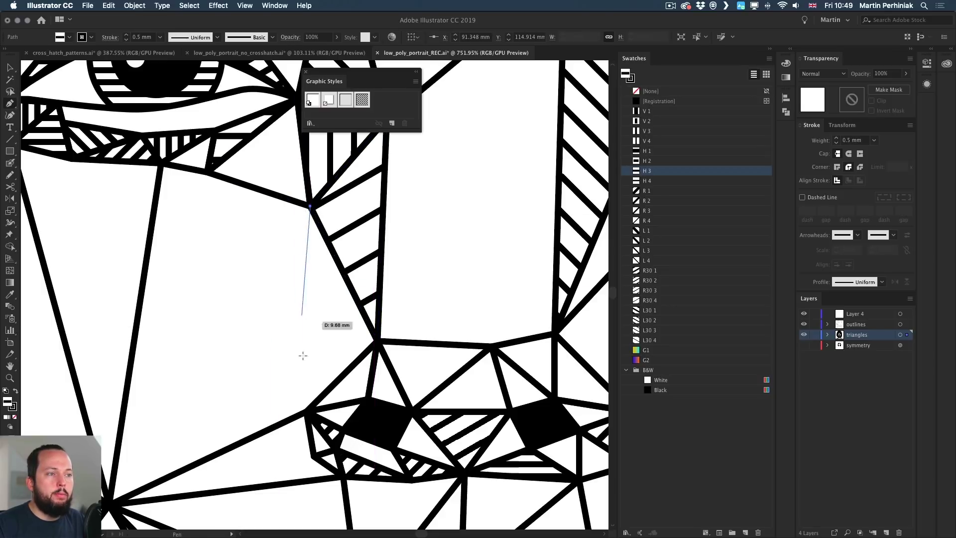
click(307, 411)
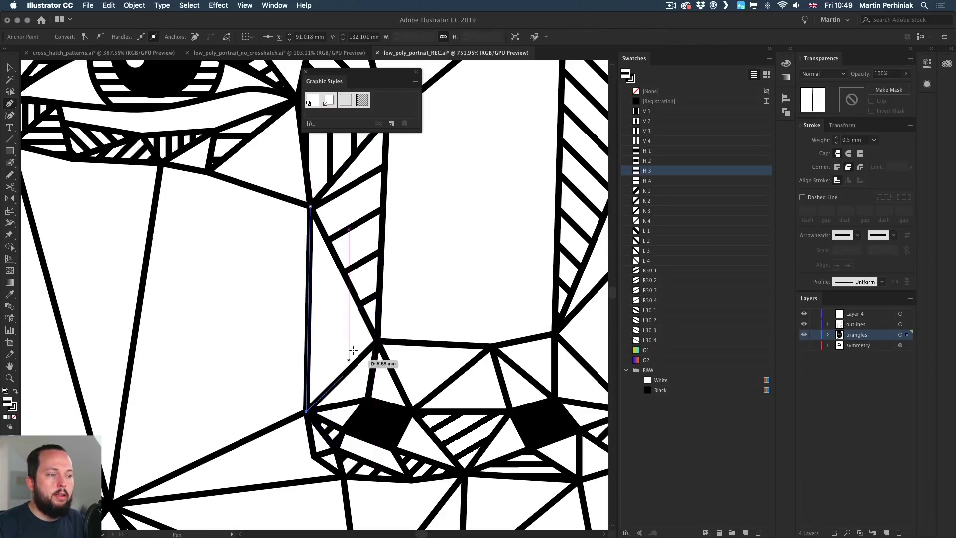
click(377, 341)
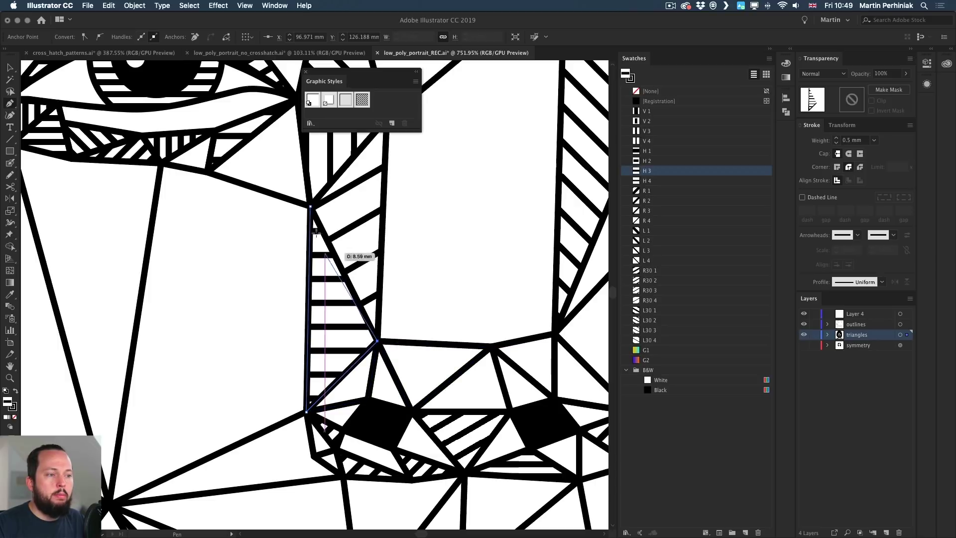
click(310, 205)
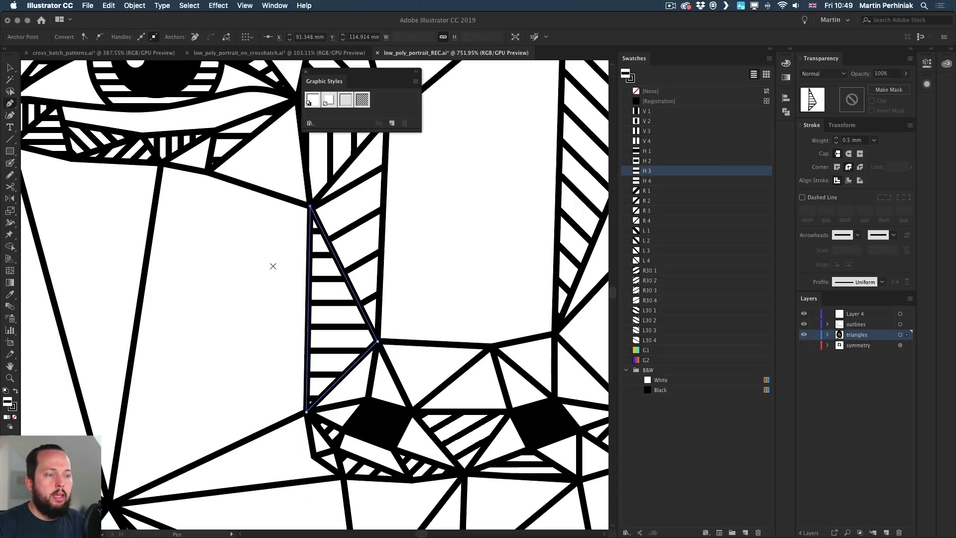
Step: Move the new triangle's upper corner onto the corner under the eye, and from there into the open cheek at about X 85.3 mm, Y 123 mm
key(v)
click(216, 344)
click(322, 313)
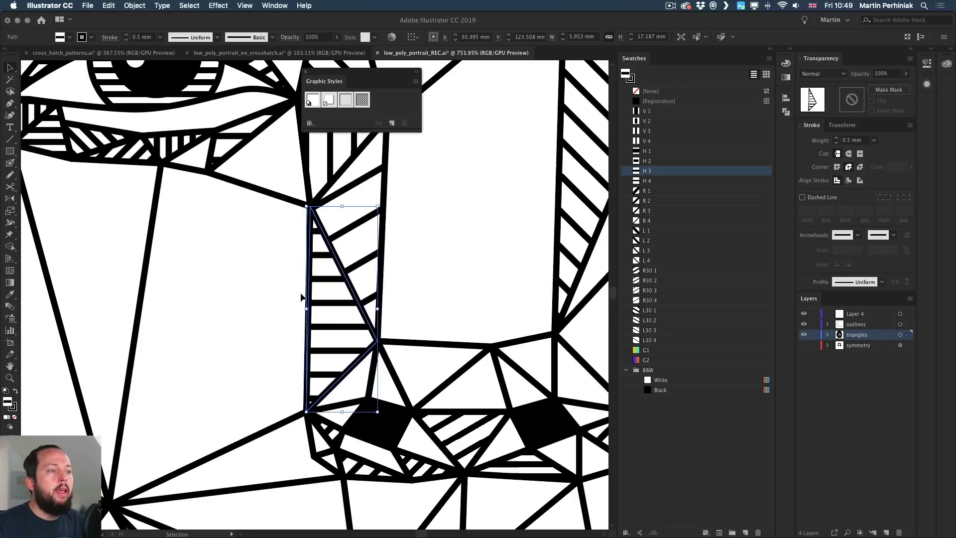
key(a)
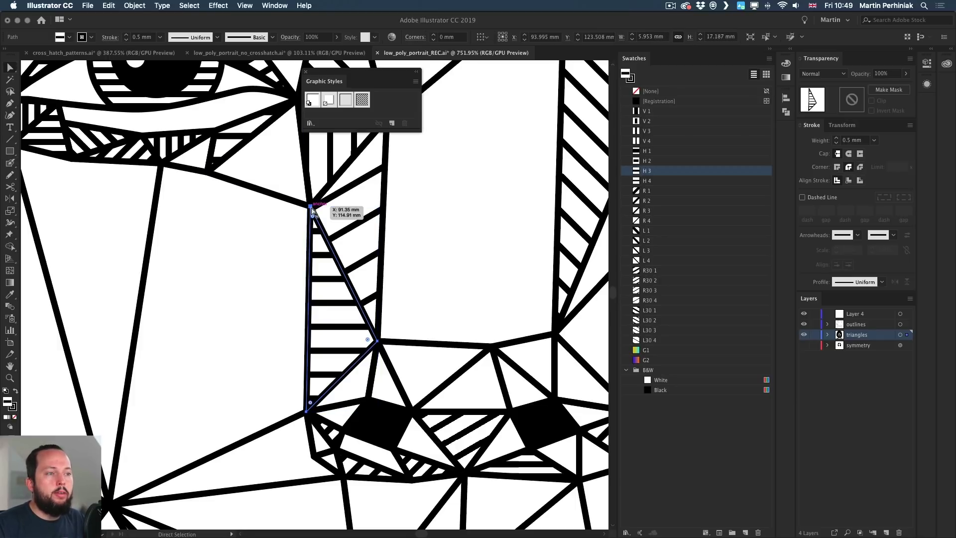
mouse_move(311, 208)
mouse_down()
mouse_move(258, 270)
mouse_move(208, 272)
mouse_move(161, 164)
mouse_up()
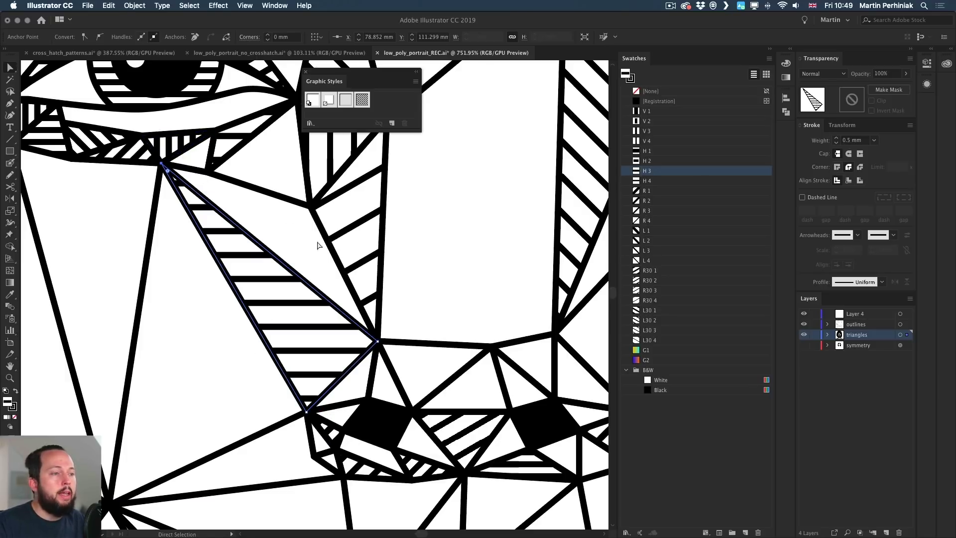
mouse_move(162, 165)
mouse_down()
mouse_move(213, 301)
mouse_move(242, 306)
mouse_up()
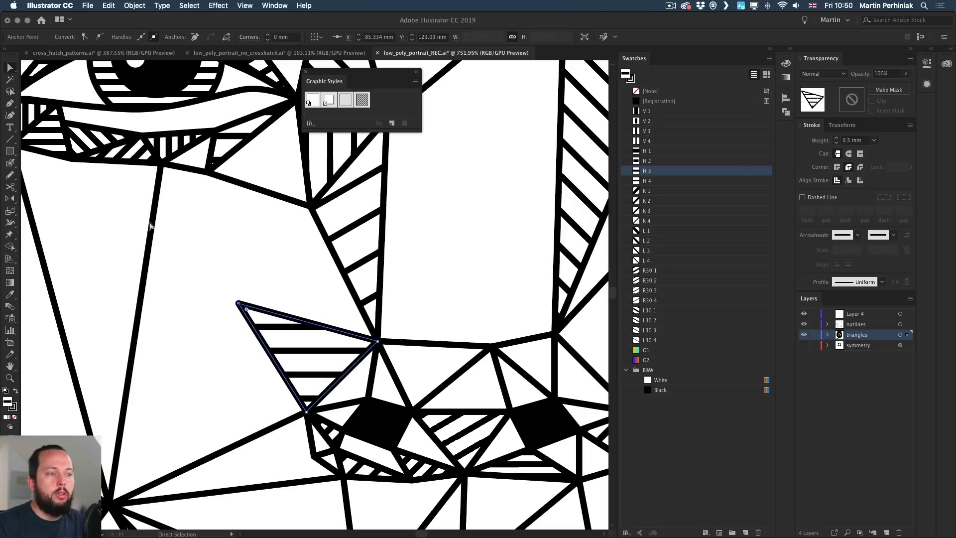
Step: Draw a second H 3 filled triangle connecting the lower eye outline corner, the first triangle's free corner and the upper nose corner
scroll(252, 245, left, 3)
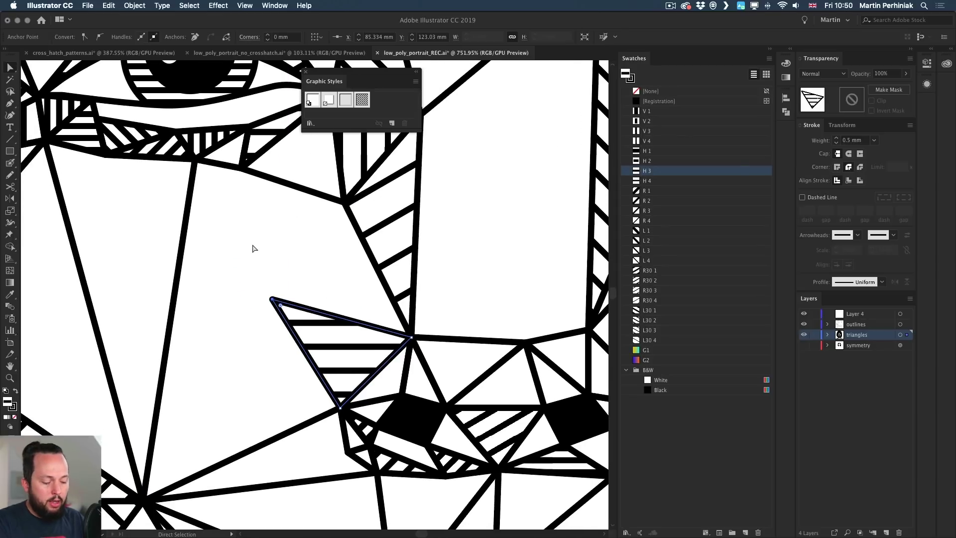
key(p)
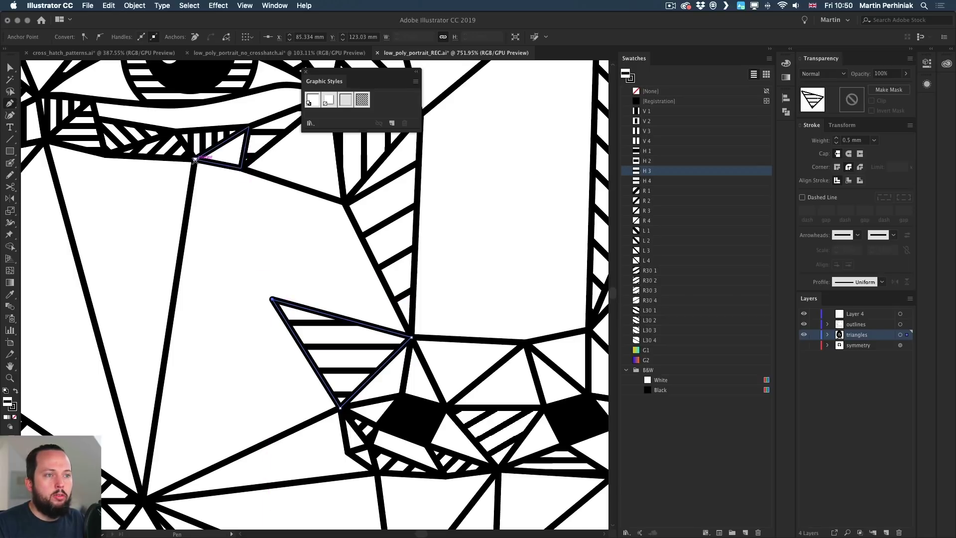
click(195, 159)
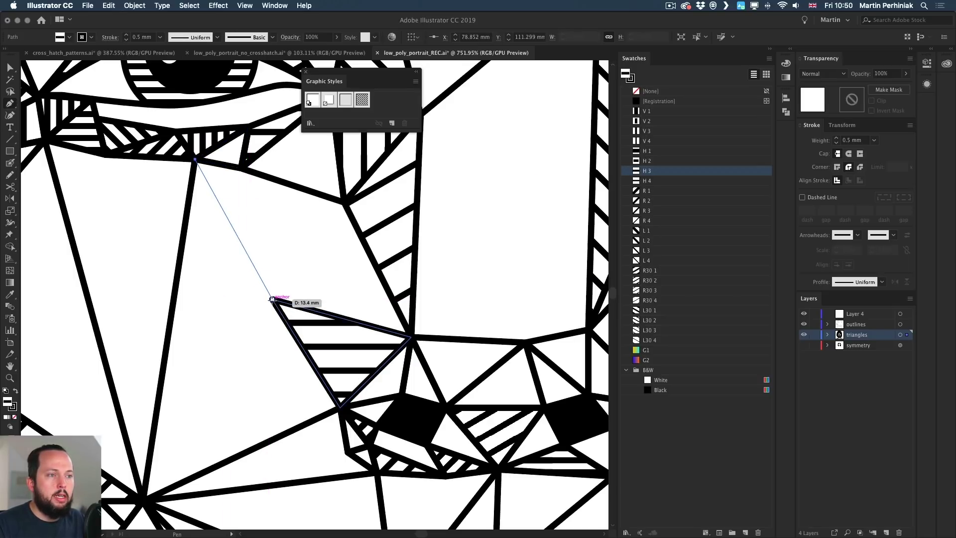
key(ctrl+z)
click(242, 169)
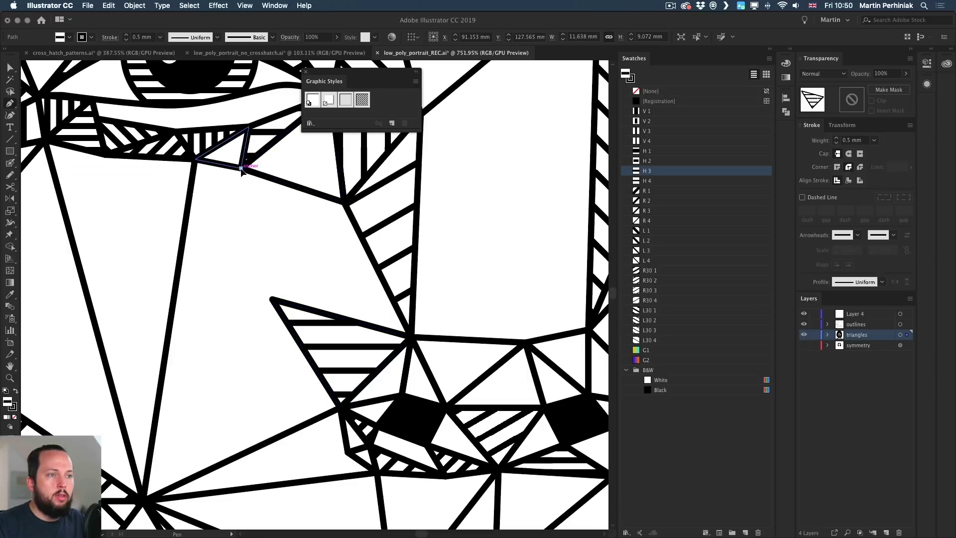
click(272, 299)
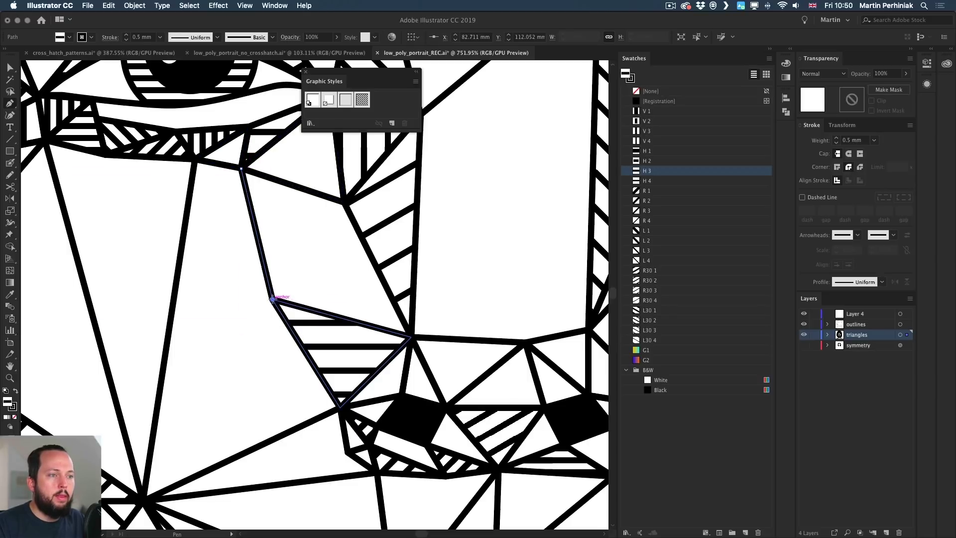
click(344, 201)
click(241, 168)
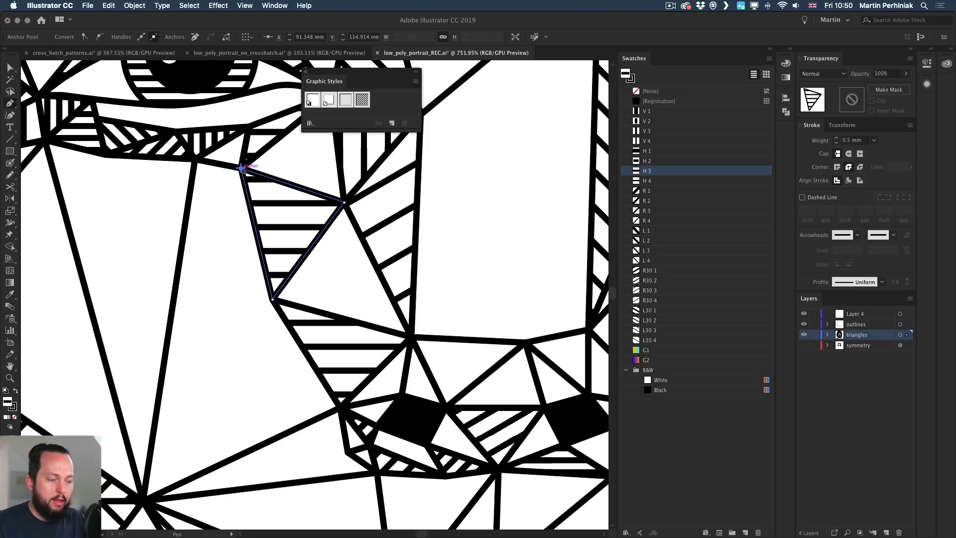
Step: Select the corner shared by the two hatched triangles and move it outward, directly beneath the upper triangle's eye-side corner
key(v)
key(a)
mouse_move(237, 282)
mouse_down()
mouse_move(295, 323)
mouse_move(276, 301)
mouse_move(238, 326)
mouse_move(315, 294)
mouse_move(206, 322)
mouse_move(241, 295)
mouse_up()
click(299, 293)
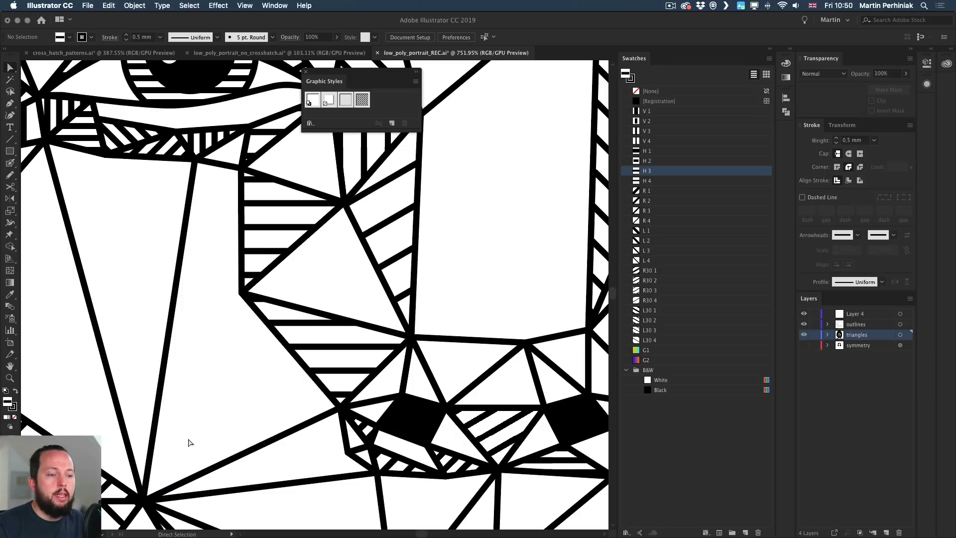
Step: Pull apart the triangle corners that meet at the central cheek point and select all the separated anchor points
scroll(188, 442, down, 5)
click(194, 366)
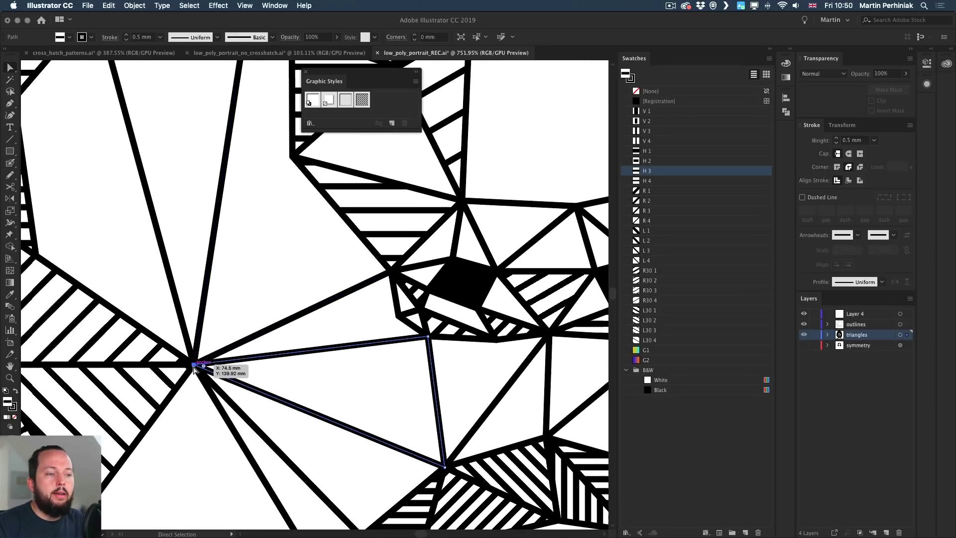
drag(194, 366, 302, 416)
click(195, 366)
click(240, 320)
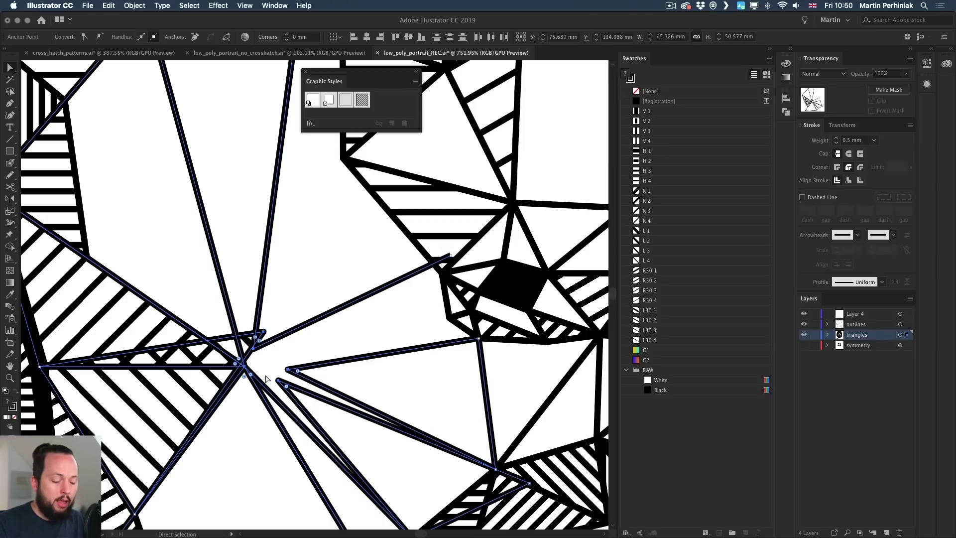
Step: Average the selected anchor points along both axes, then shift the shared corner slightly downward and deselect it
click(134, 6)
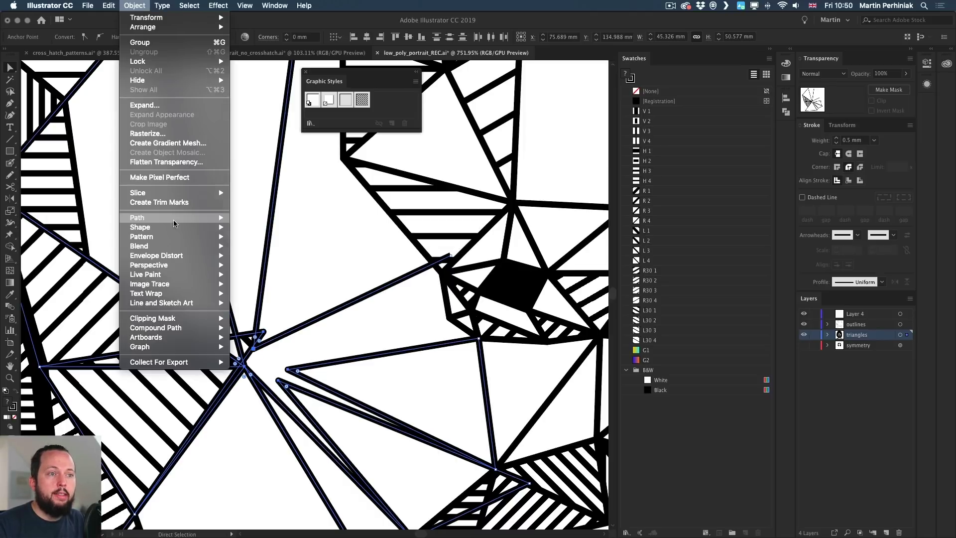
mouse_move(179, 223)
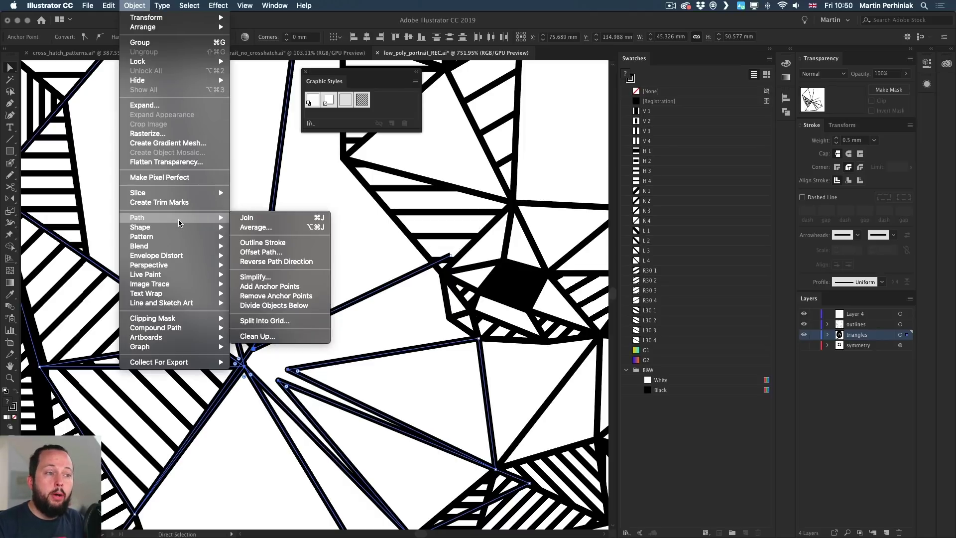
click(268, 232)
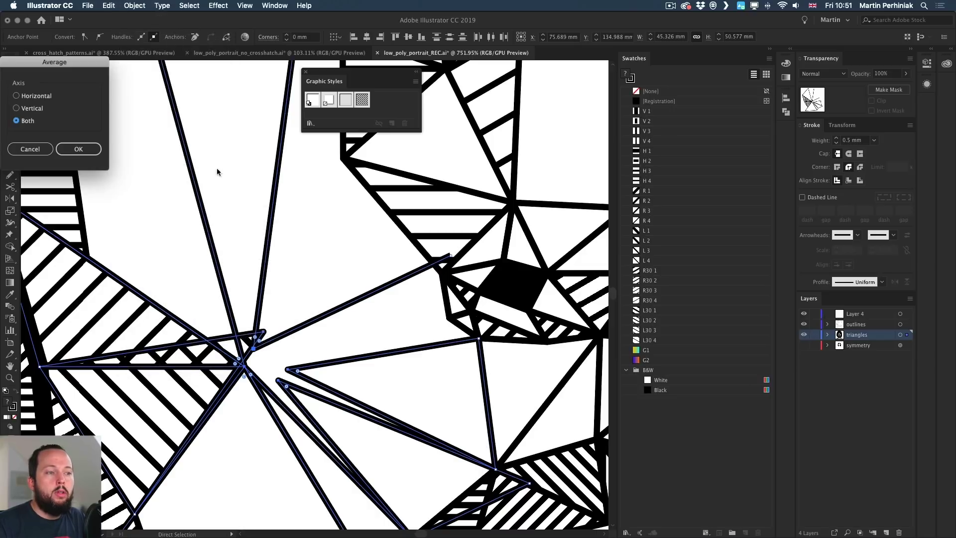
drag(33, 68, 196, 150)
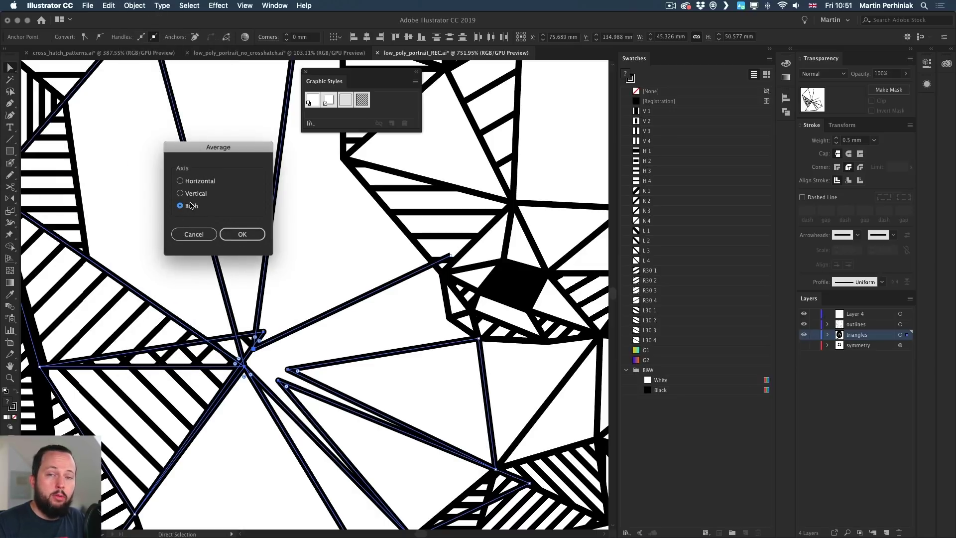
click(248, 236)
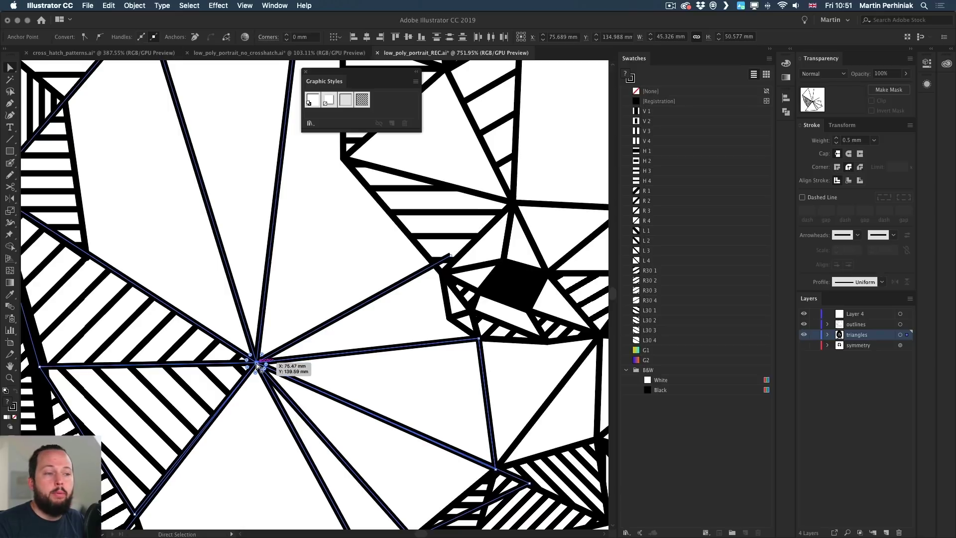
mouse_move(258, 365)
mouse_down()
mouse_move(254, 331)
mouse_move(254, 396)
mouse_move(242, 406)
mouse_move(328, 329)
mouse_move(217, 366)
mouse_move(252, 380)
mouse_up()
click(269, 343)
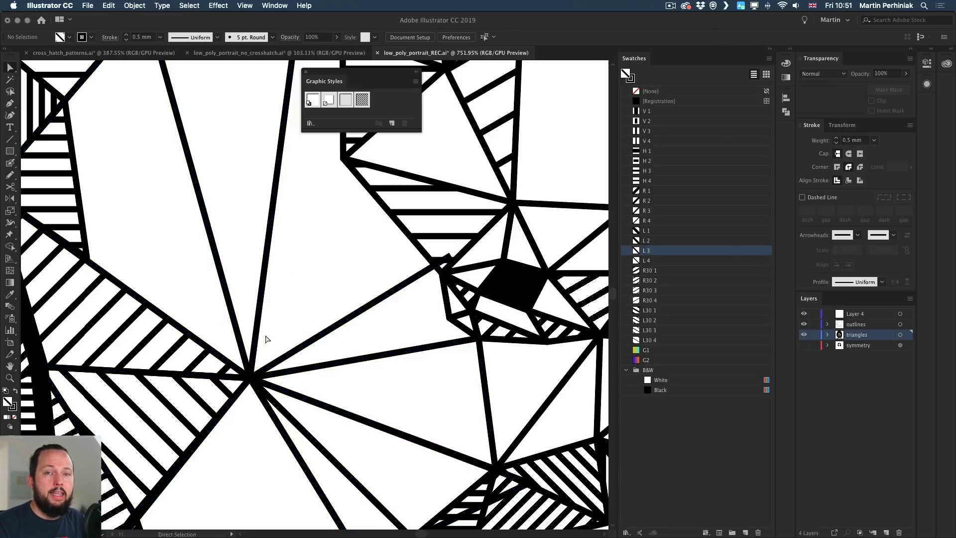
Step: Draw a small L 3 filled triangular path with the Pen tool in the white cheek area, leaving its two ends slightly apart
key(p)
scroll(299, 334, right, 2)
scroll(299, 334, up, 1)
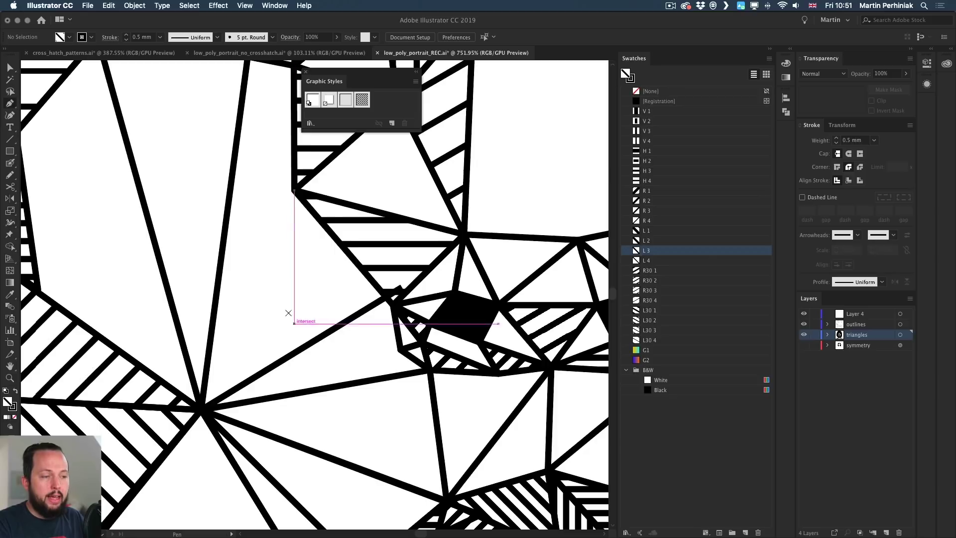
click(274, 249)
click(327, 298)
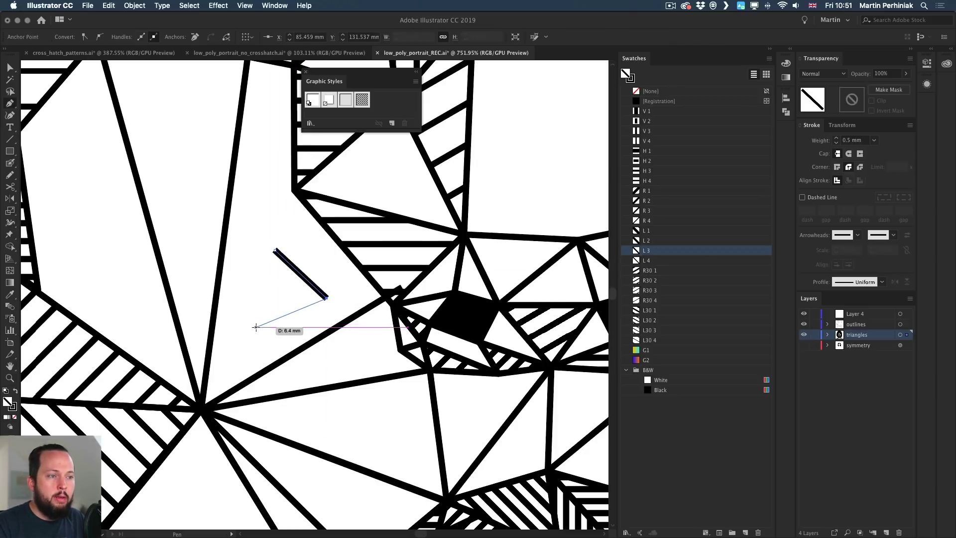
click(256, 327)
click(275, 249)
Step: Average the two end points of the small triangular path so they share one position
key(super)
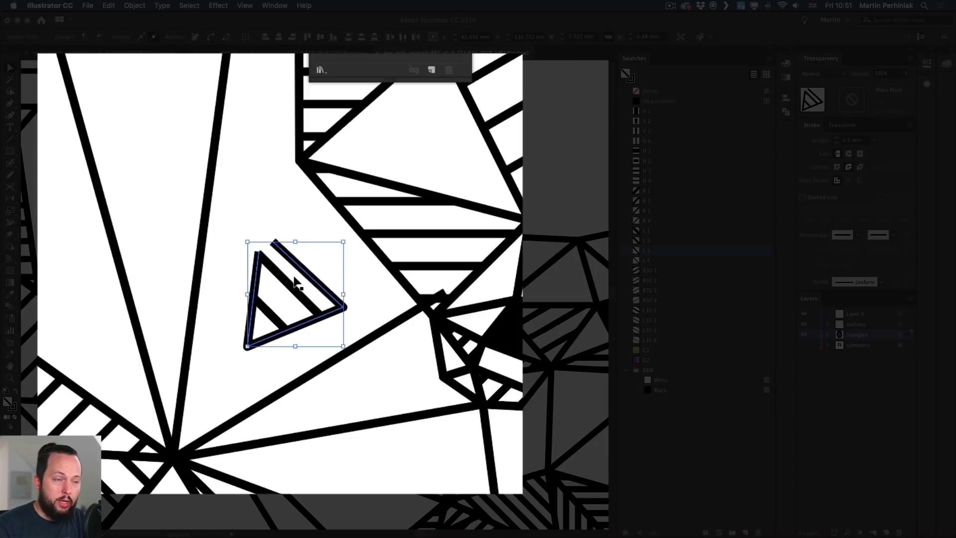
key(alt+super+j)
key(Return)
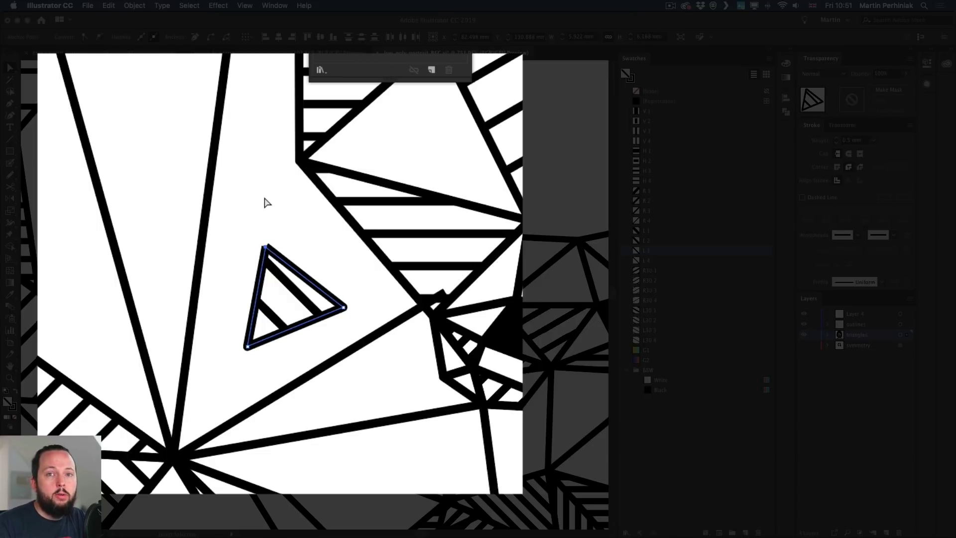
Step: Join the two coinciding end points of the small triangular path, then undo the join
key(super+j)
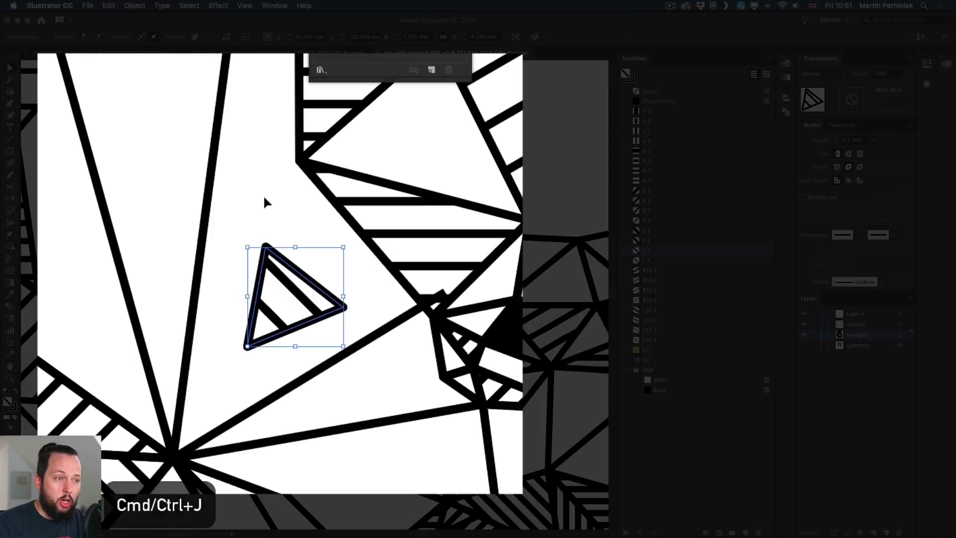
key(a)
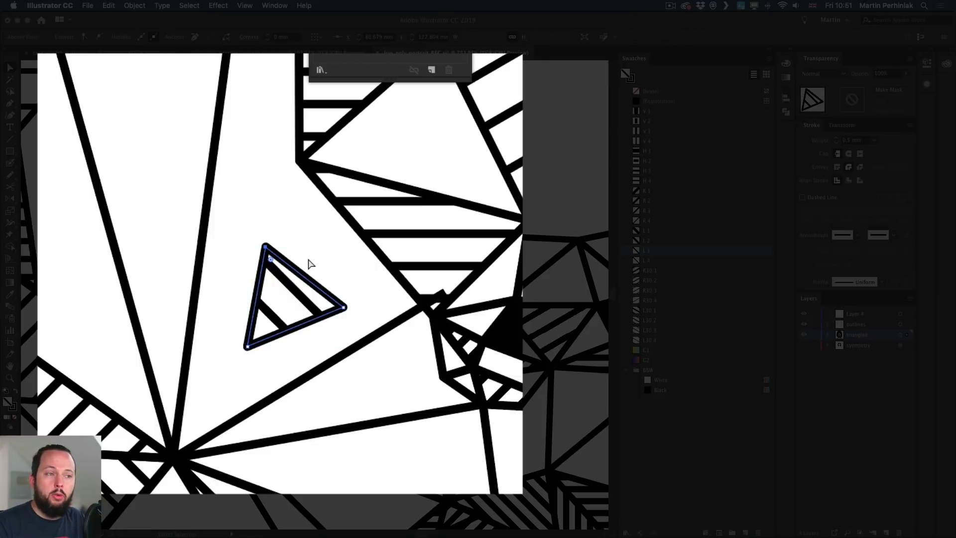
key(super+z)
key(super+z)
key(super+z)
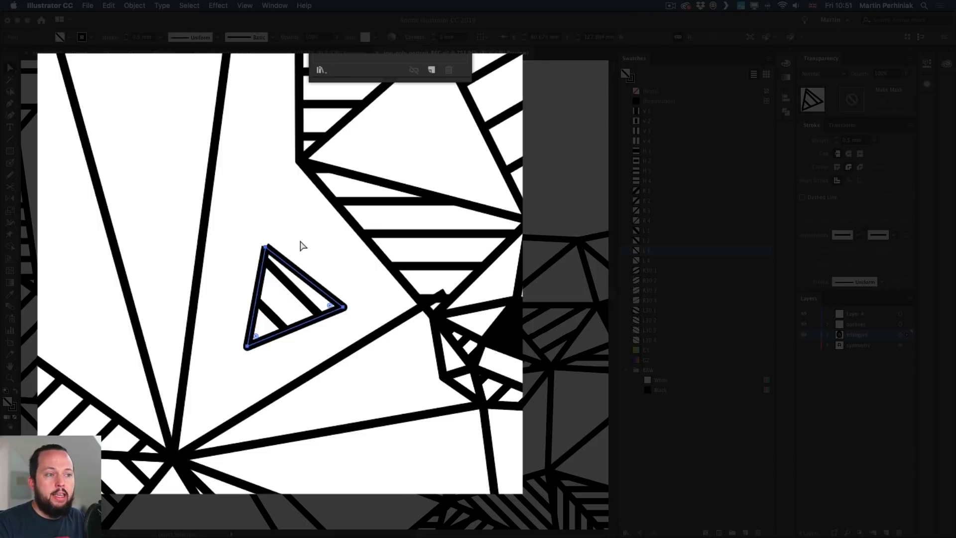
key(super+shift+z)
Step: Pull one end point of the small triangular path away from the other, then join the separated ends with a straight segment
drag(274, 241, 314, 228)
drag(264, 264, 347, 253)
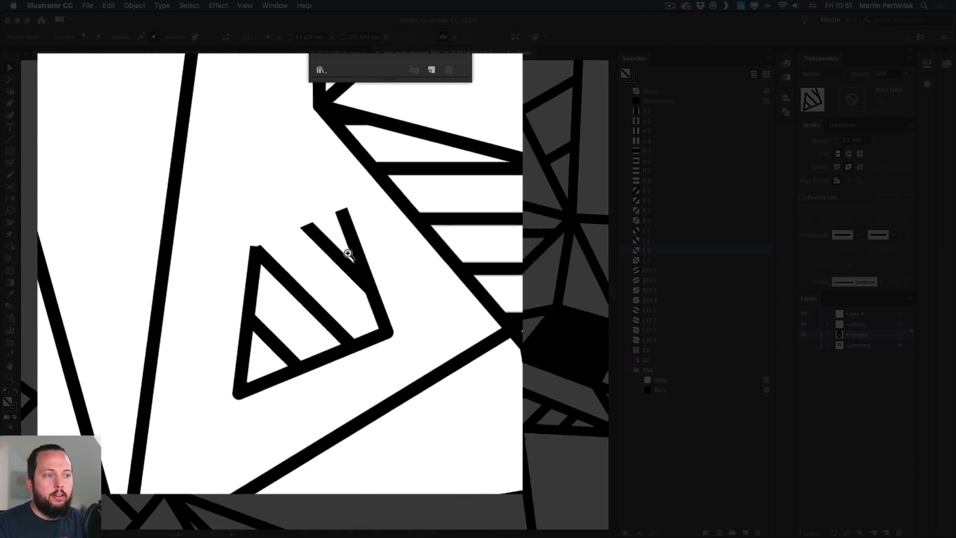
click(240, 201)
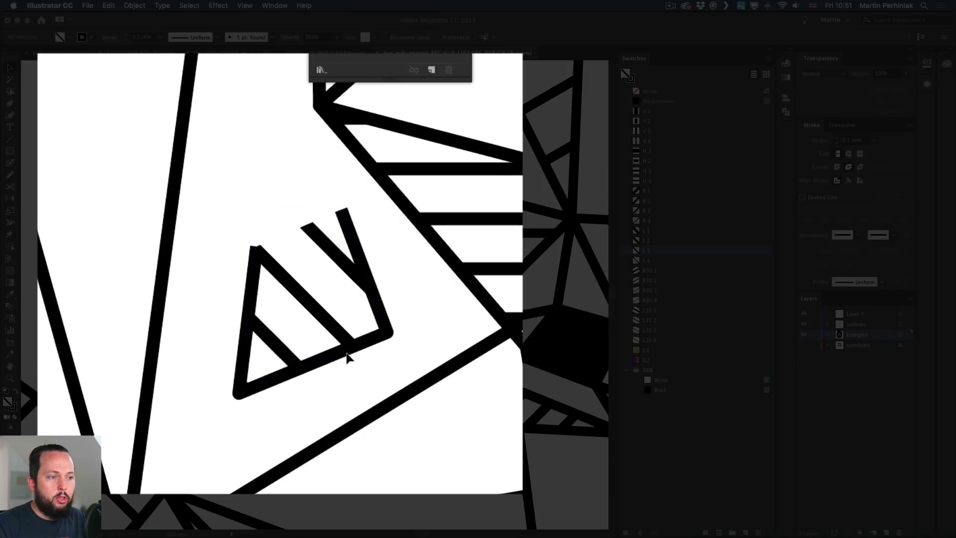
click(344, 351)
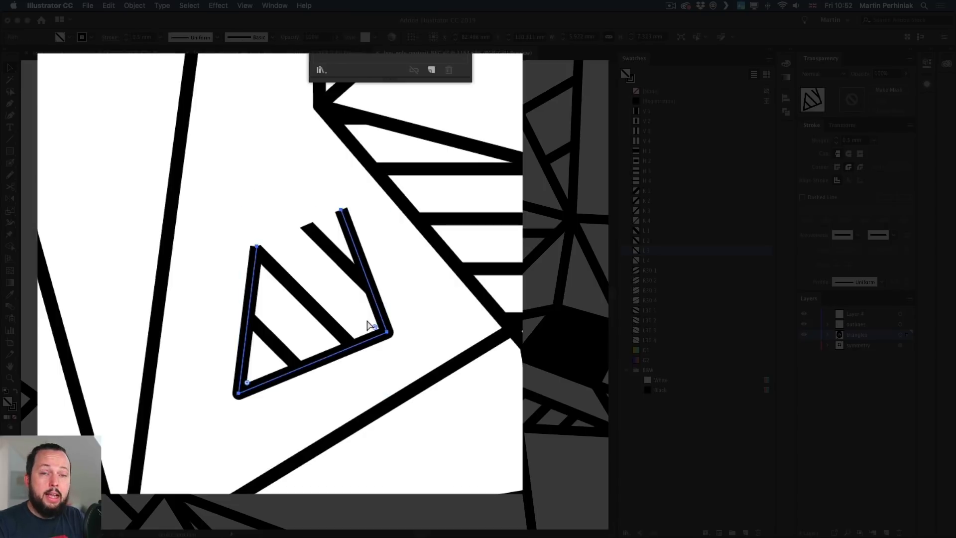
key(super+j)
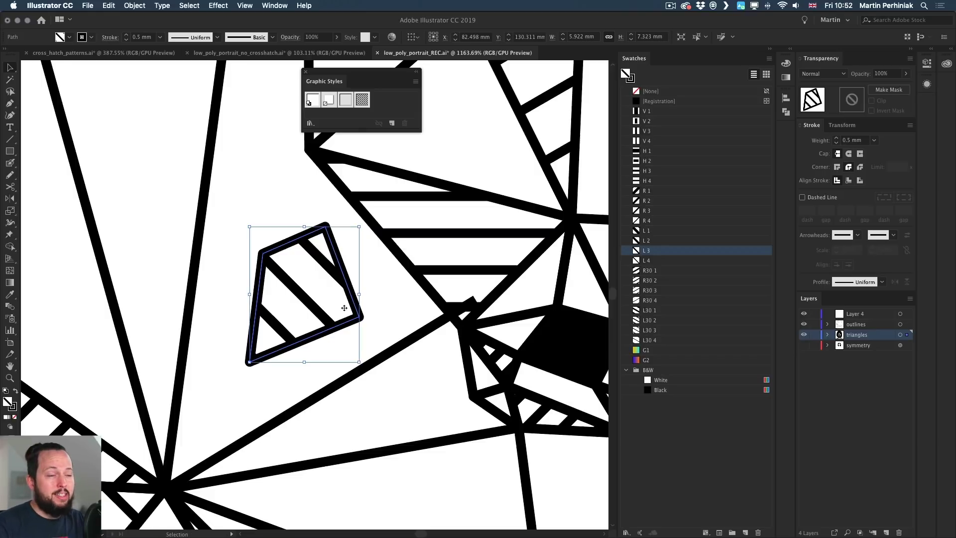
click(240, 264)
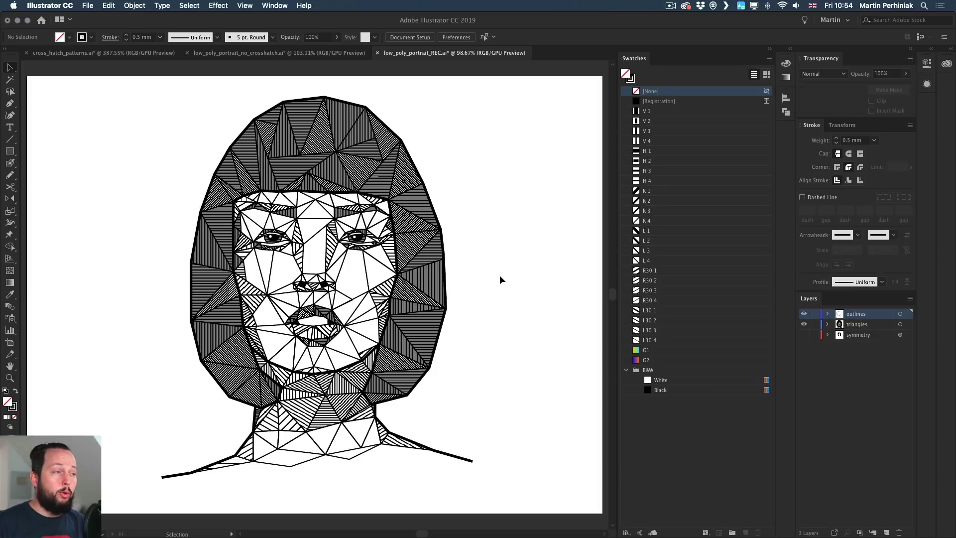
Step: Check the Transform options governing whether objects, patterns or both are transformed
click(843, 125)
click(908, 126)
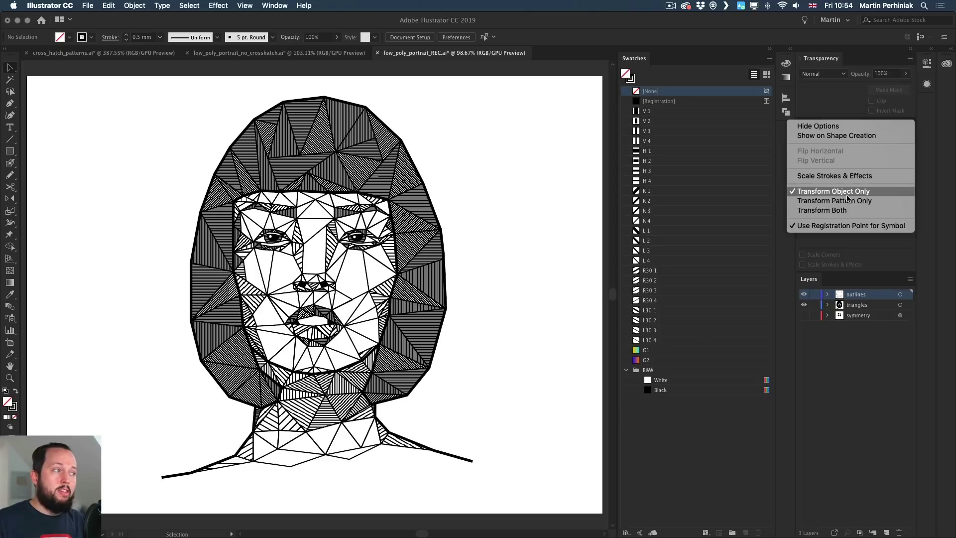
click(516, 190)
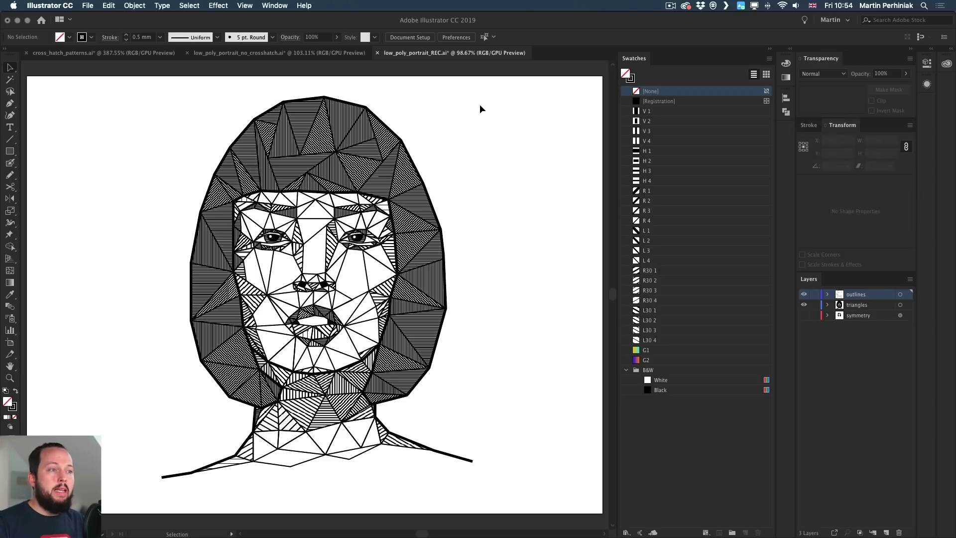
drag(490, 93, 111, 520)
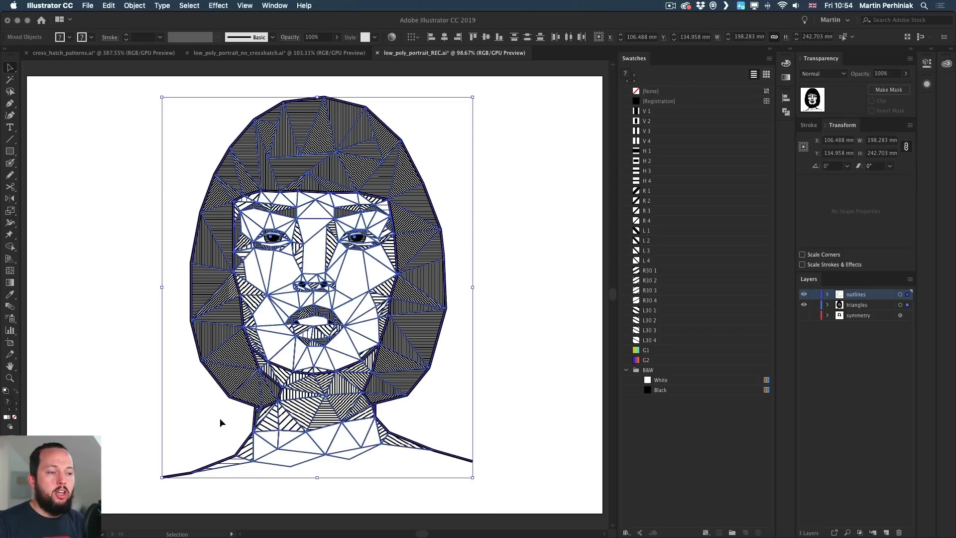
key(super+minus)
key(super+minus)
key(super+minus)
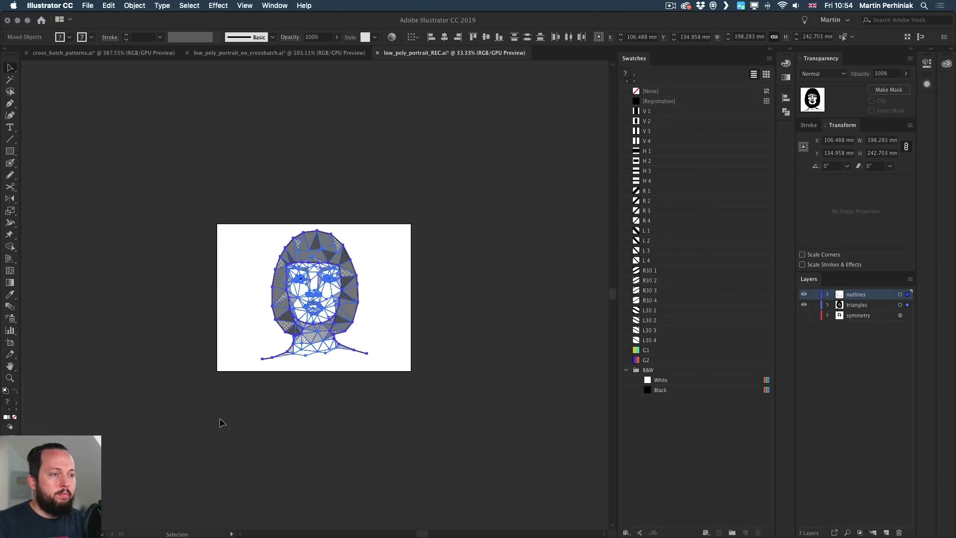
drag(552, 280, 368, 277)
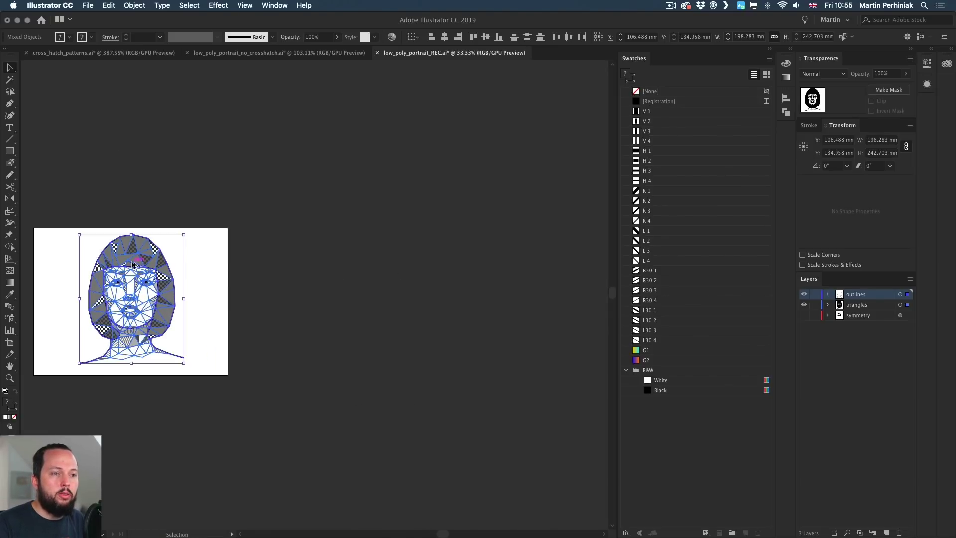
drag(181, 265, 314, 270)
key(super+z)
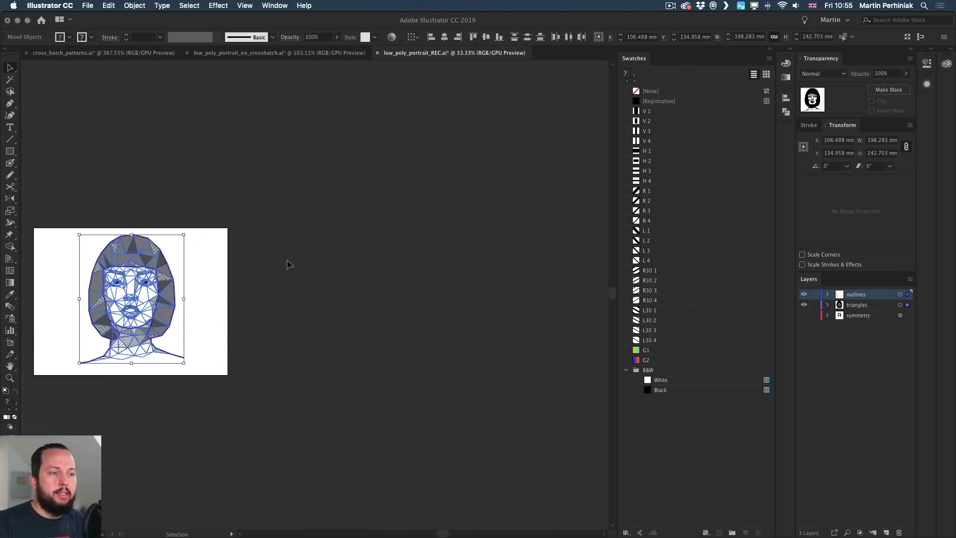
Step: Duplicate the artboard together with its portrait and place the copy beside the original
click(286, 258)
key(shift+o)
drag(216, 256, 443, 255)
key(v)
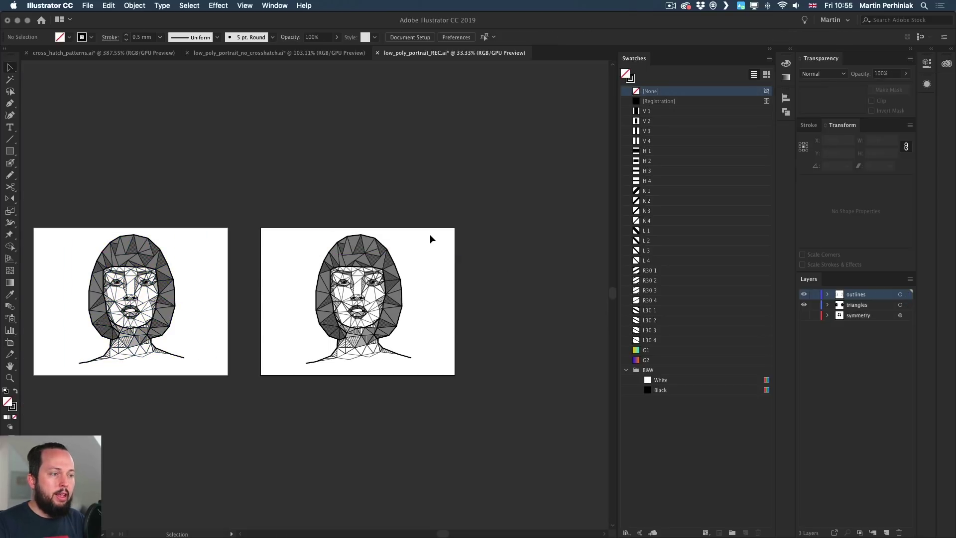
Step: Enlarge the duplicate artboard to about 640 × 521 mm, leaving empty space around the copied portrait
key(shift+o)
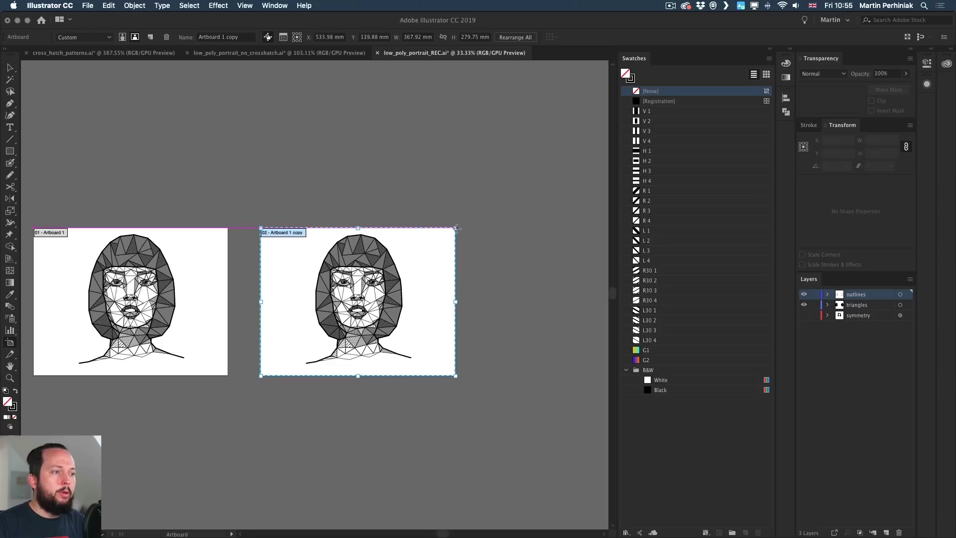
drag(457, 228, 599, 99)
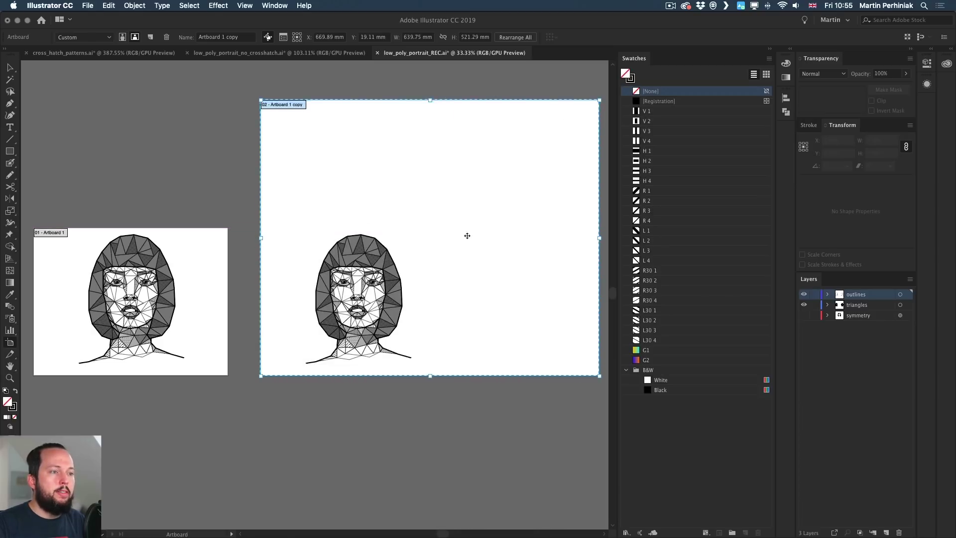
key(v)
Step: Scale the copied portrait up proportionally to about 390 × 477 mm and deselect it
drag(238, 184, 431, 350)
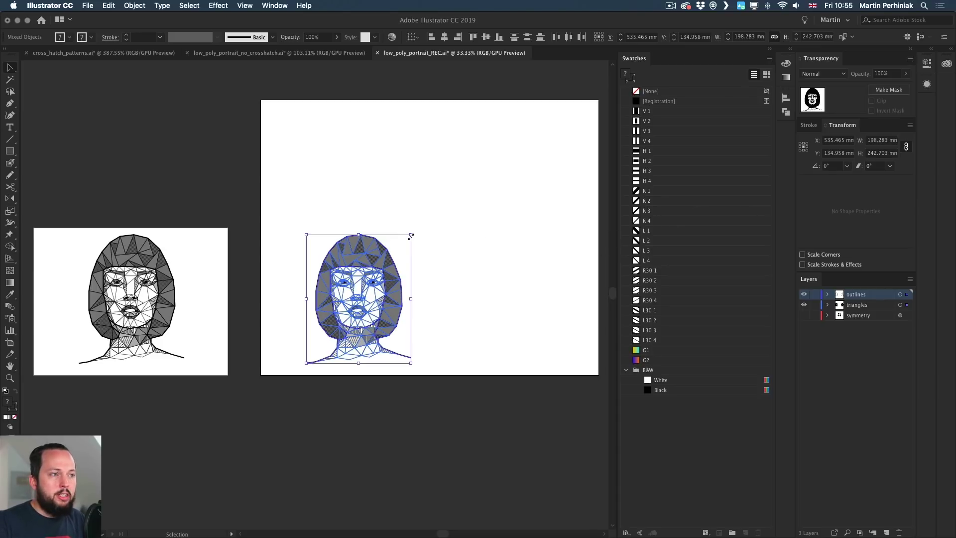
drag(410, 236, 551, 111)
click(542, 172)
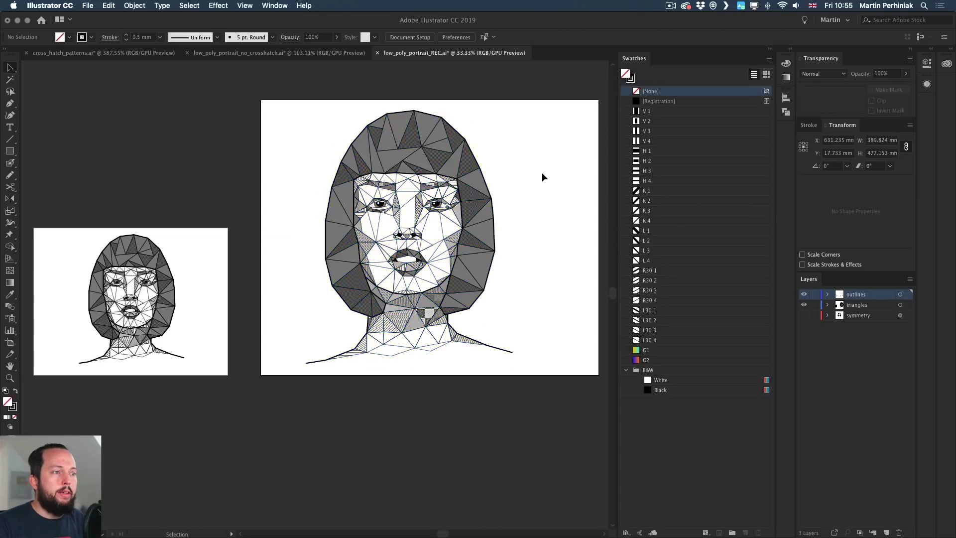
Step: Examine the hatching density and outline weight around the enlarged portrait's face, eyes and lips, up close and as a whole
drag(360, 219, 314, 254)
drag(376, 170, 530, 183)
drag(409, 294, 369, 180)
drag(296, 239, 354, 237)
drag(248, 190, 263, 328)
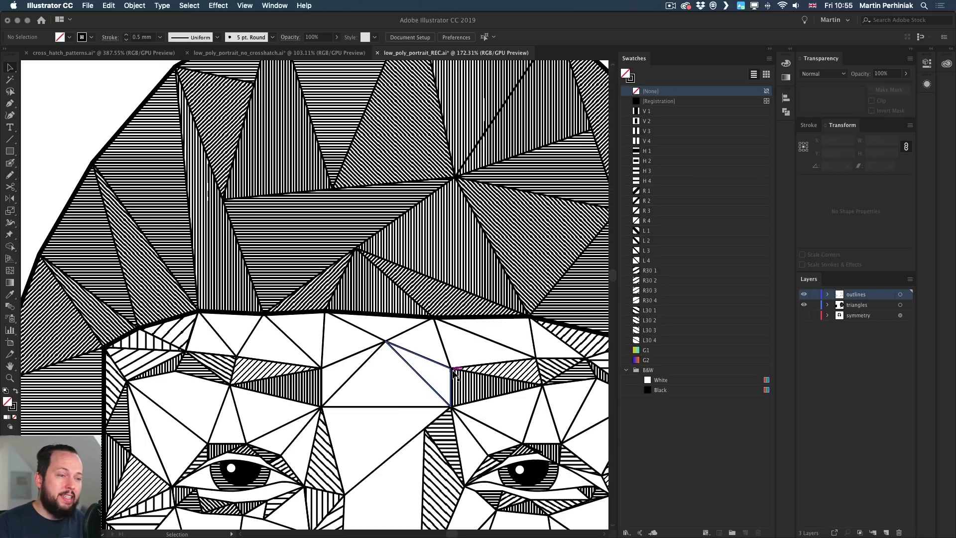
drag(376, 451, 298, 451)
drag(259, 429, 404, 185)
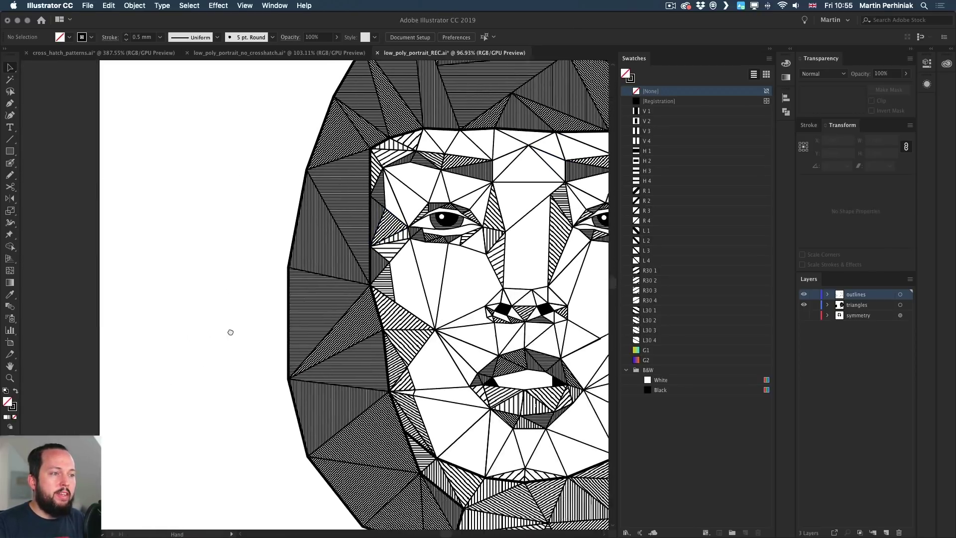
drag(231, 332, 467, 266)
drag(481, 217, 143, 303)
drag(362, 221, 134, 344)
drag(321, 294, 245, 307)
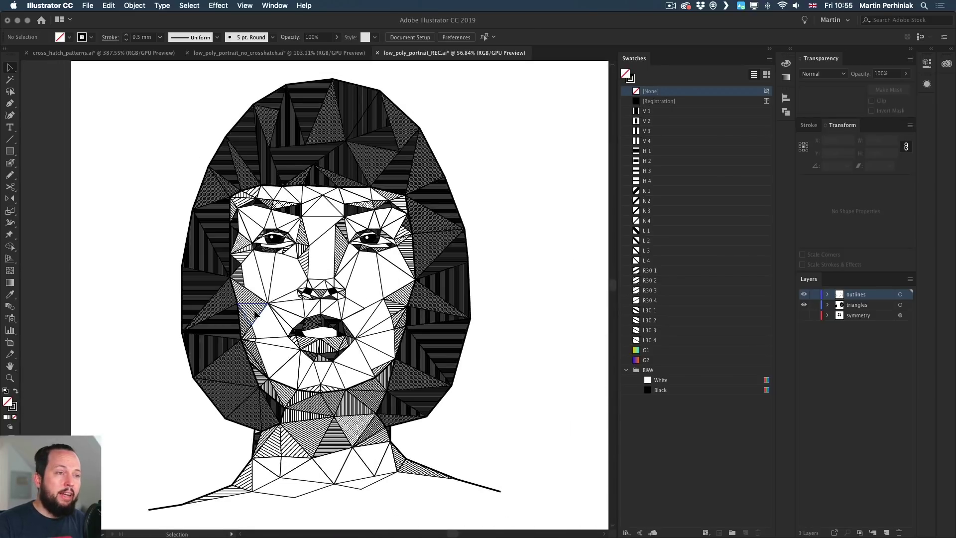
Step: Inspect the enlarged portrait's hair hatching up close and compare it with the full artboard view
drag(289, 139, 414, 147)
drag(348, 156, 419, 165)
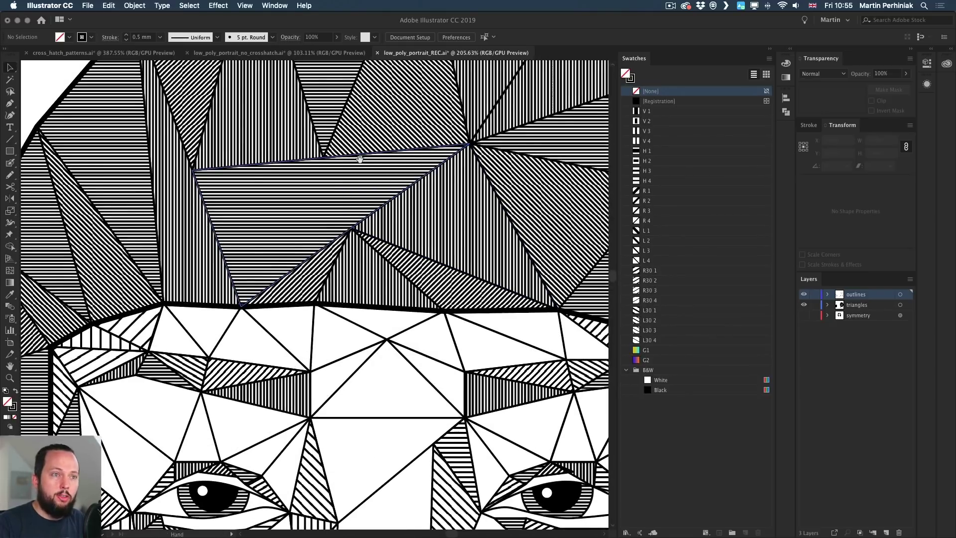
drag(358, 153, 370, 241)
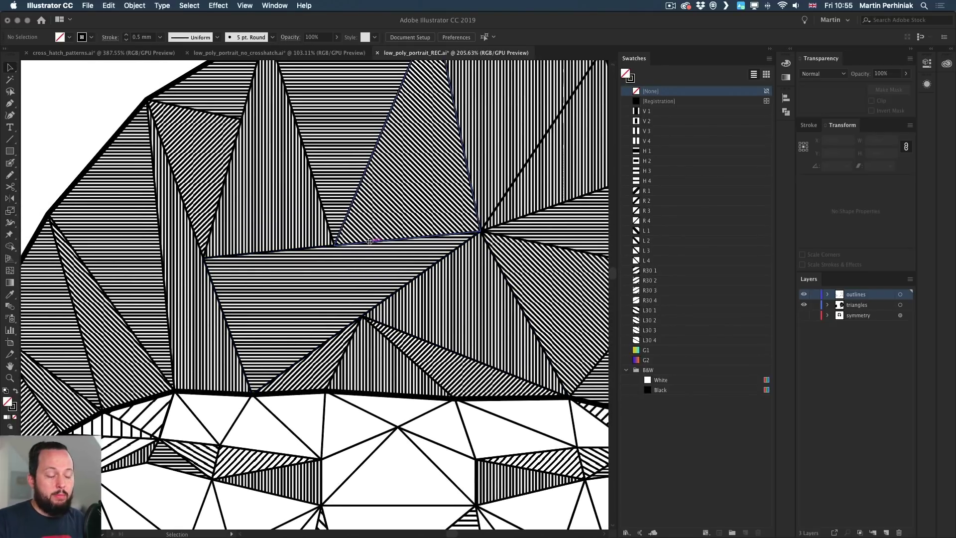
key(super+minus)
key(super+minus)
key(super+minus)
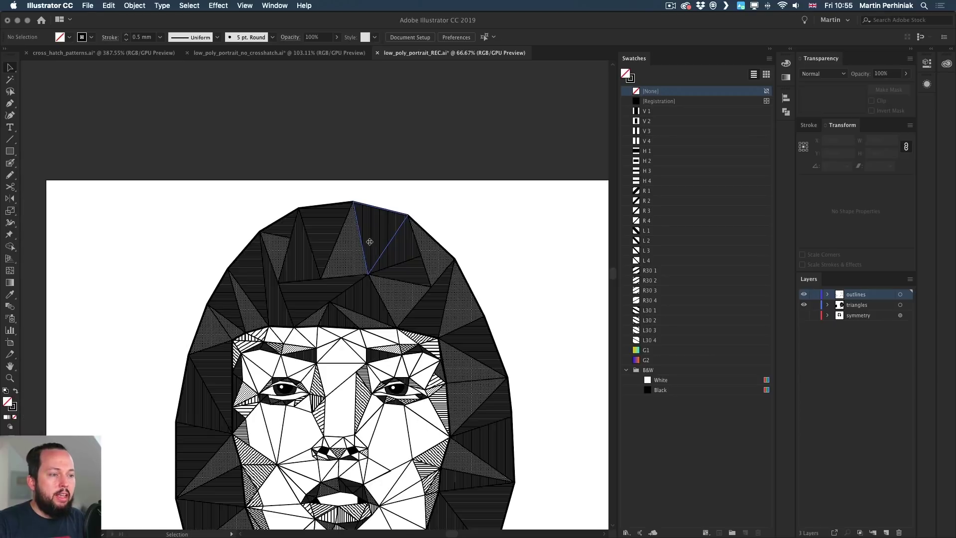
key(super+0)
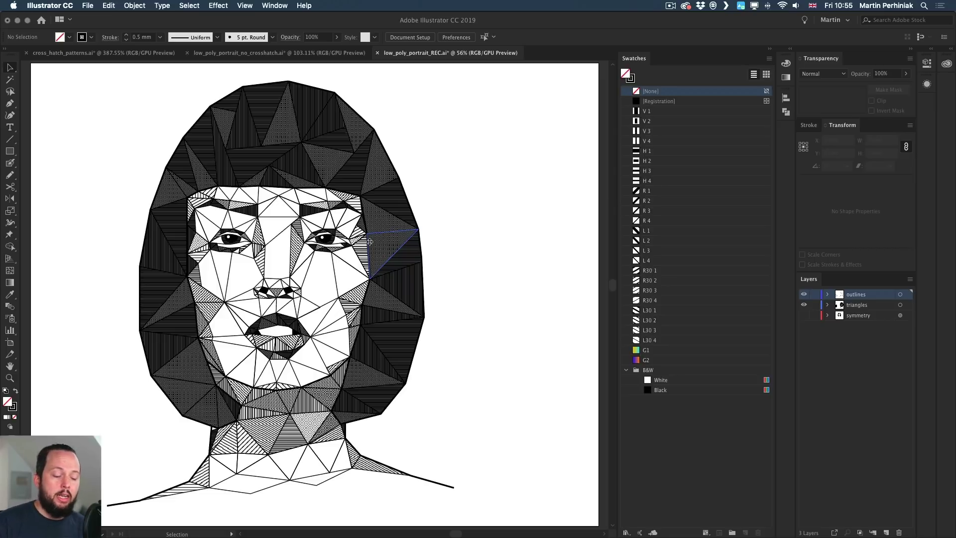
Step: Scale the entire enlarged portrait down proportionally to about 73.5 × 90 mm and deselect it
click(331, 162)
click(483, 98)
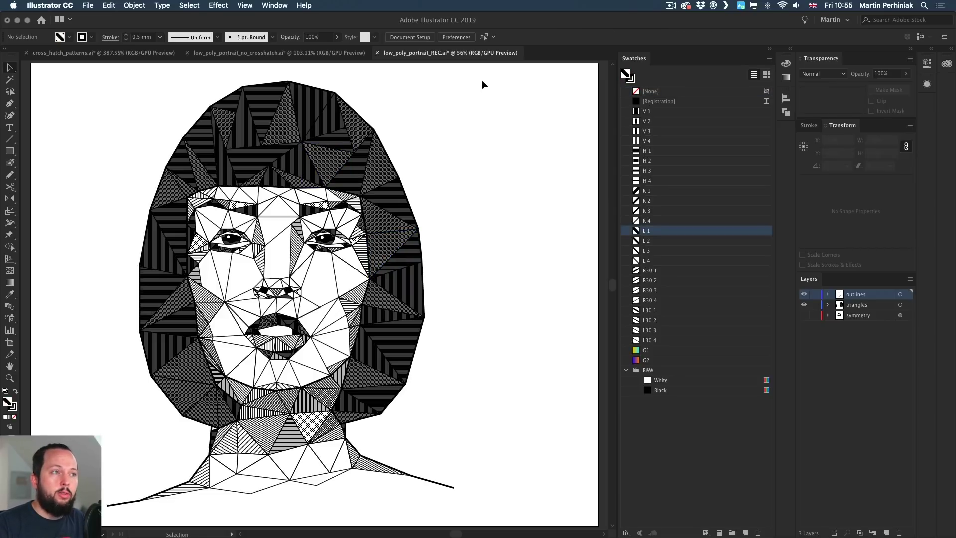
drag(484, 76, 67, 526)
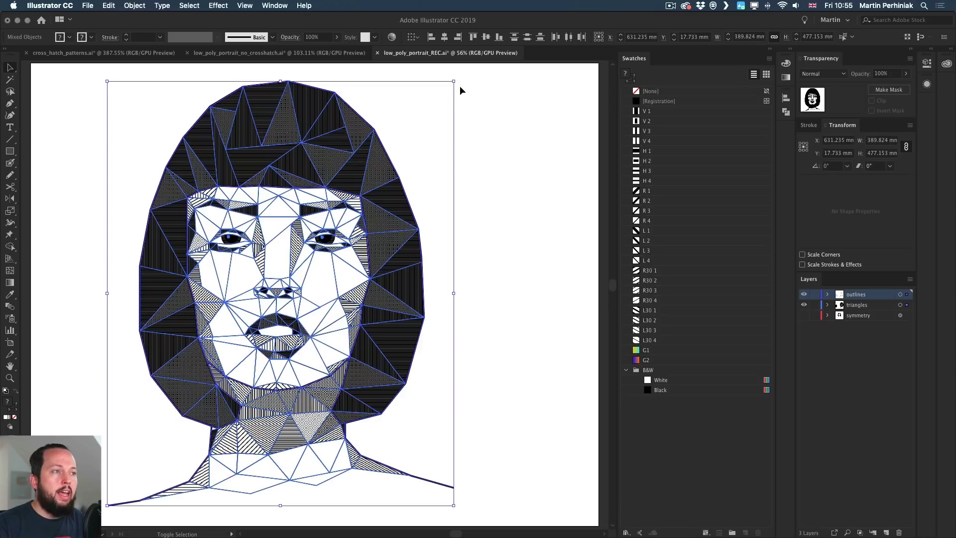
drag(453, 81, 172, 425)
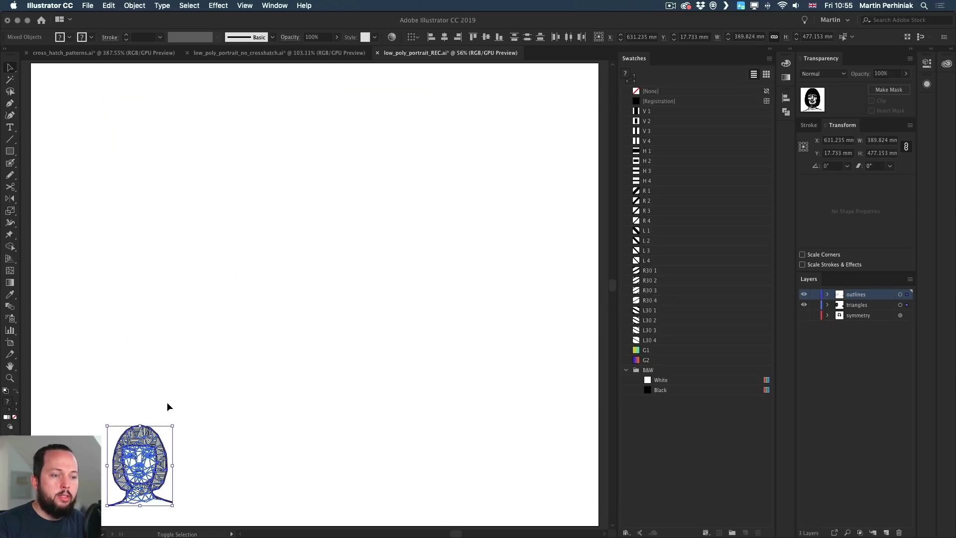
click(85, 354)
Step: Examine the shrunken portrait's stroke weight and hatching, checking the pattern fills of individual hair triangles
drag(87, 354, 432, 220)
drag(564, 248, 450, 399)
drag(492, 318, 493, 154)
click(272, 207)
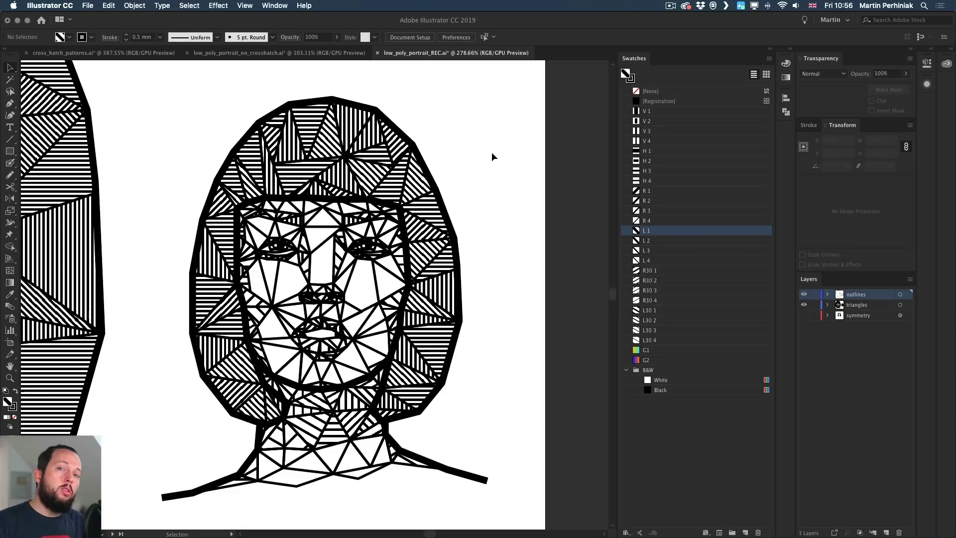
click(301, 172)
click(474, 154)
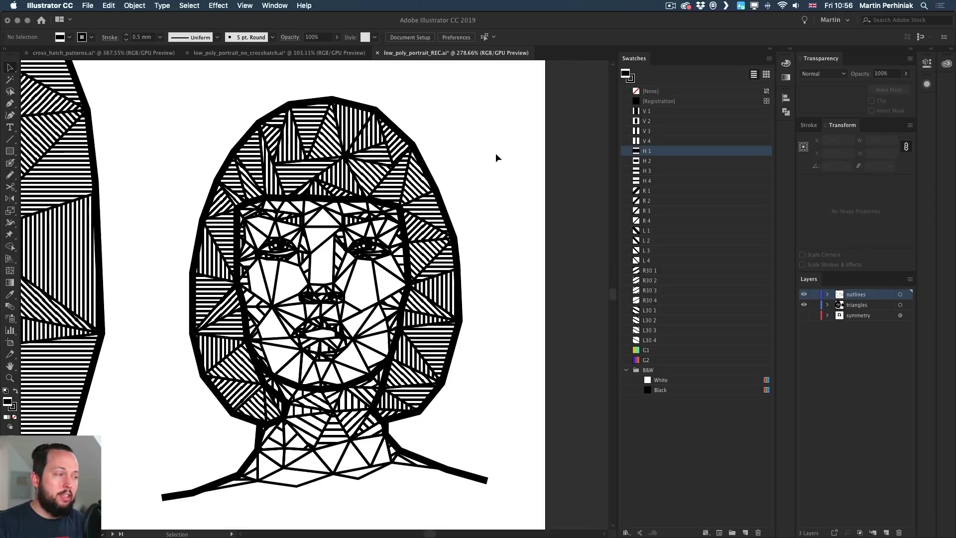
click(412, 263)
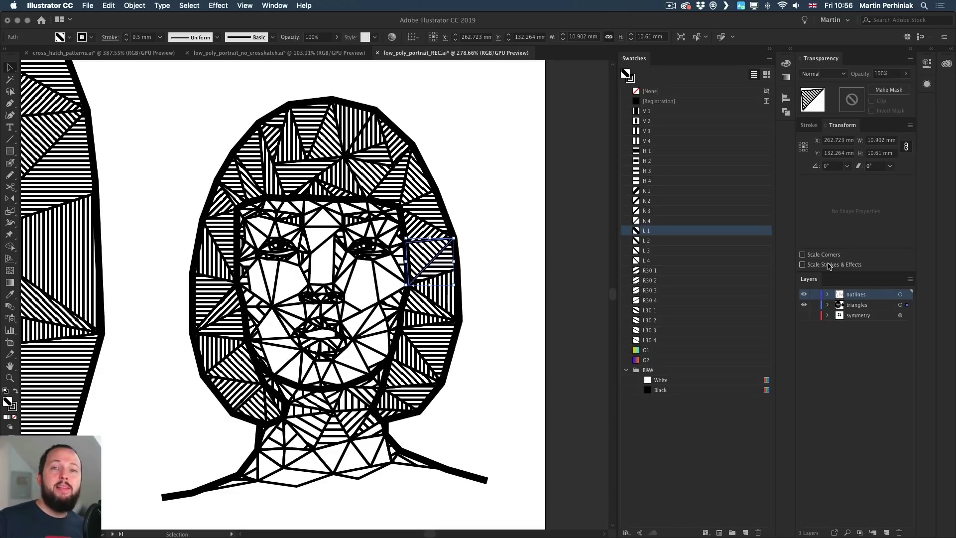
click(502, 204)
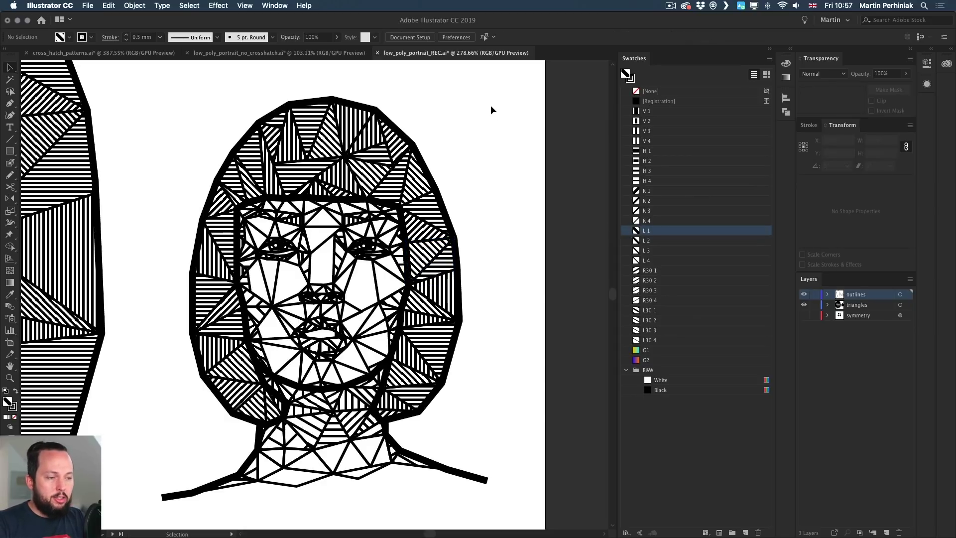
Step: Select all the artwork of the shrunken portrait and undo the resizing of the copy
key(a)
key(super+a)
key(super+minus)
key(super+minus)
key(super+minus)
key(super+minus)
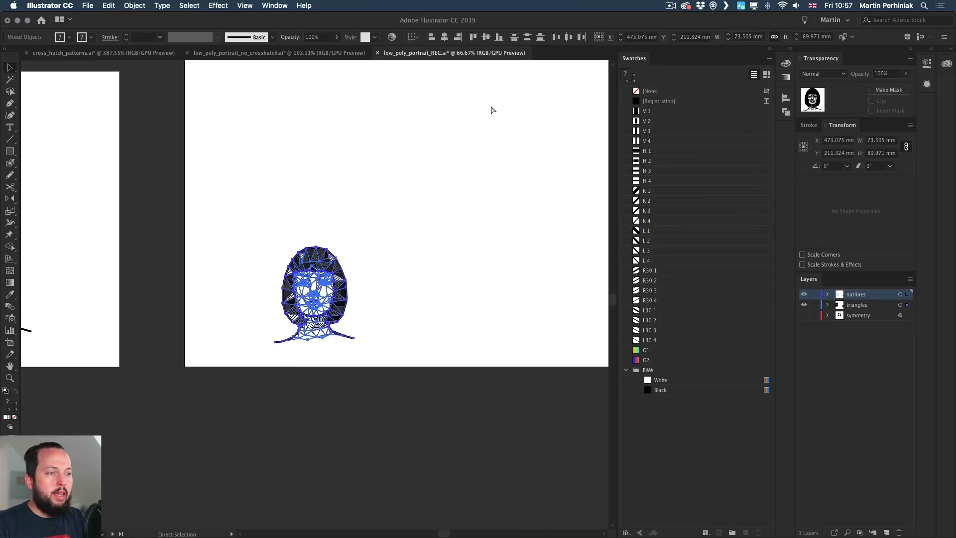
key(v)
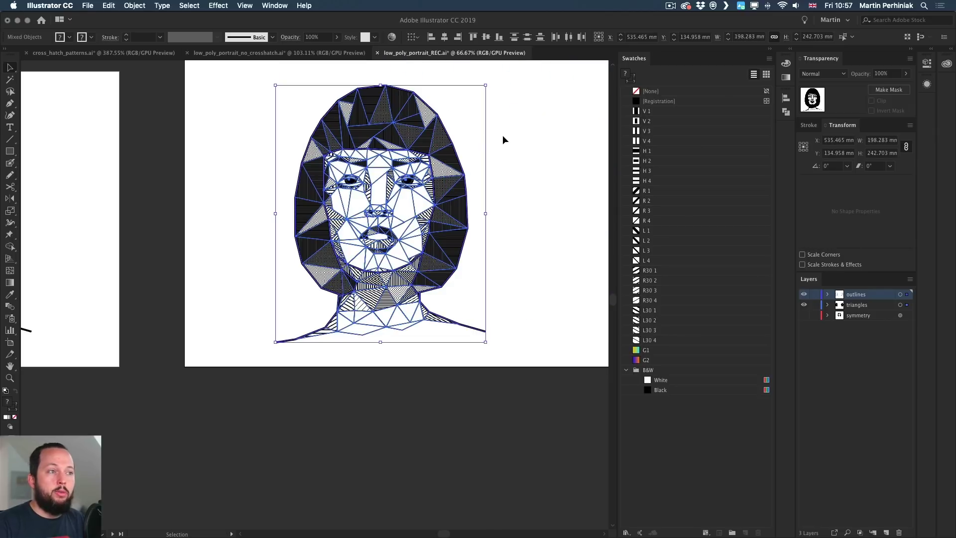
Step: Enable Scale Strokes & Effects, scale the portrait copy down proportionally to about 52.6 × 64.4 mm, and inspect its hatching
scroll(503, 140, up, 5)
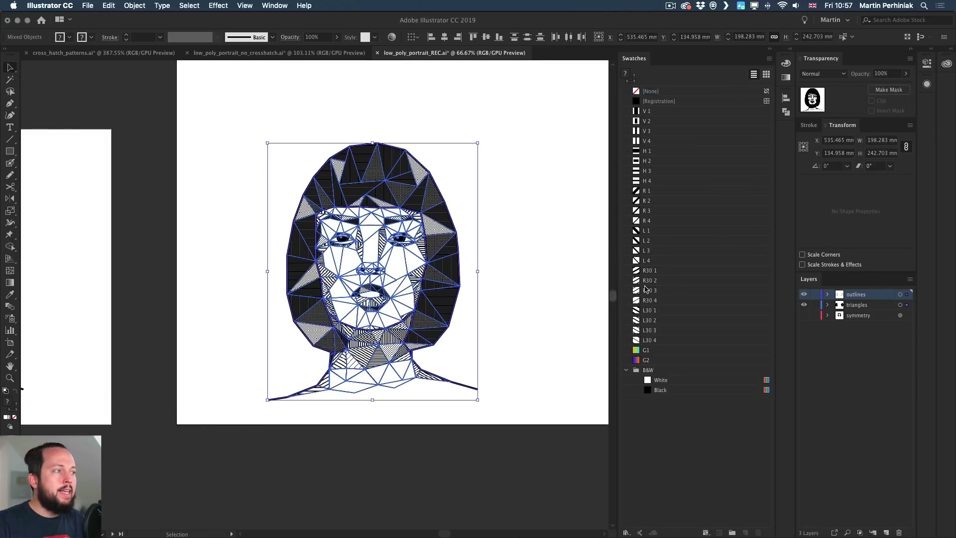
click(802, 265)
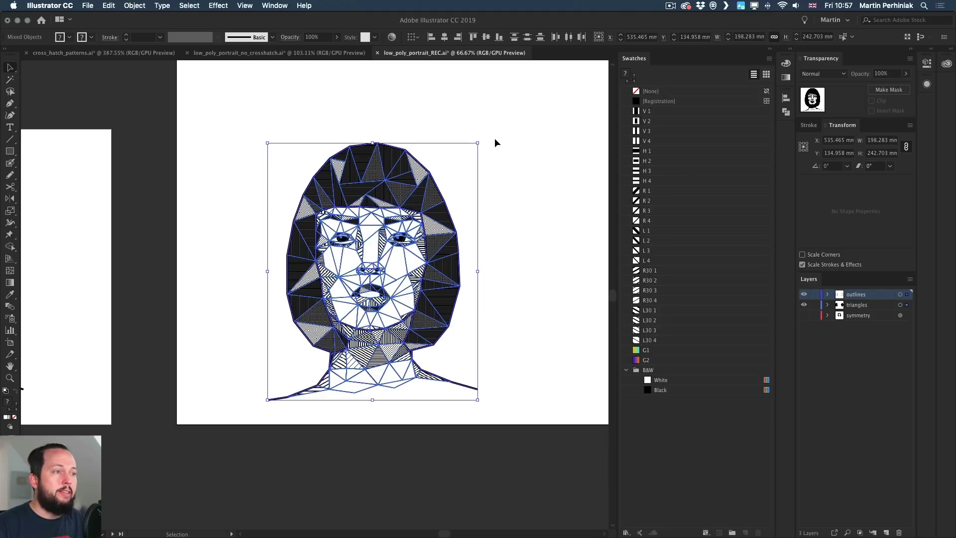
drag(477, 143, 324, 302)
drag(262, 304, 375, 284)
drag(407, 355, 187, 247)
key(z)
drag(139, 203, 360, 205)
click(459, 213)
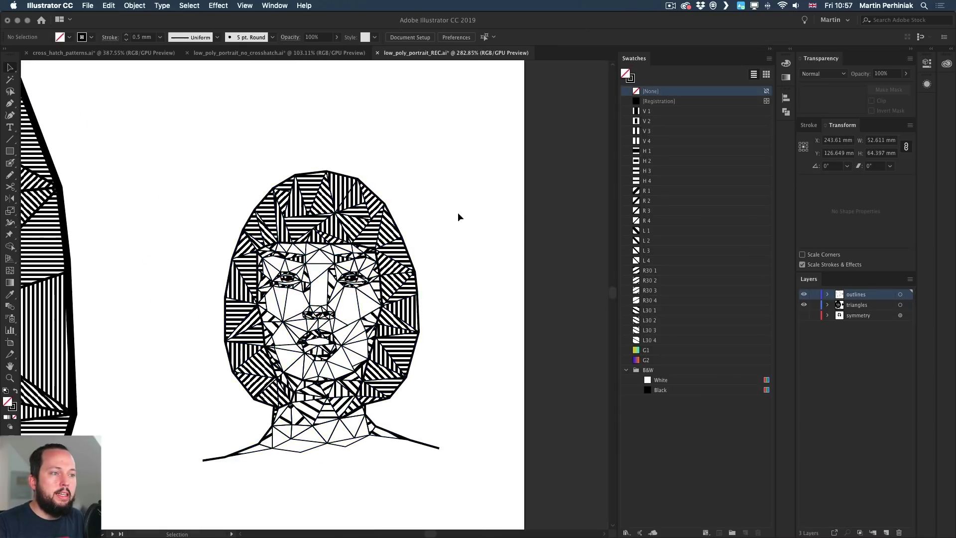
drag(480, 225, 488, 189)
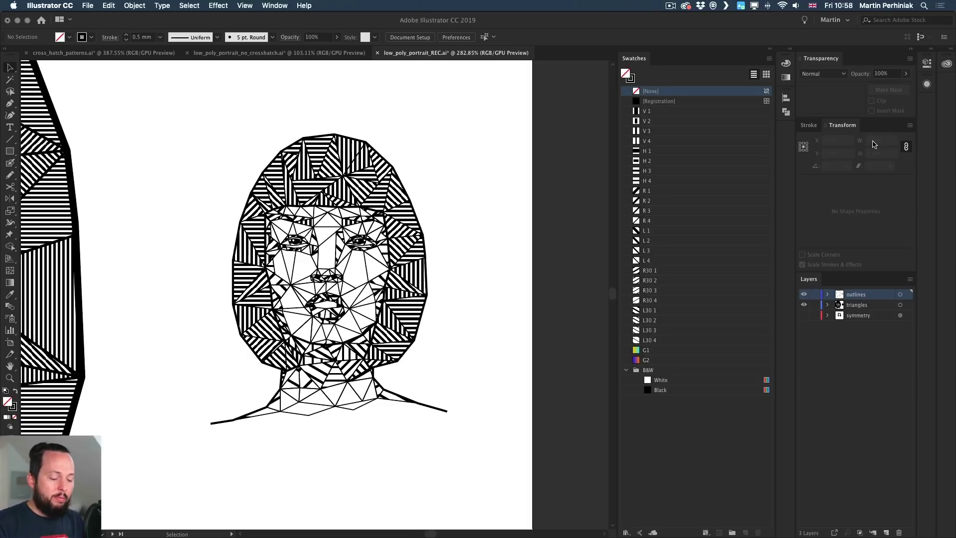
Step: Show only the symmetry layer and shift the large upper triangle on the right of the guide slightly upward
key(super+minus)
key(super+minus)
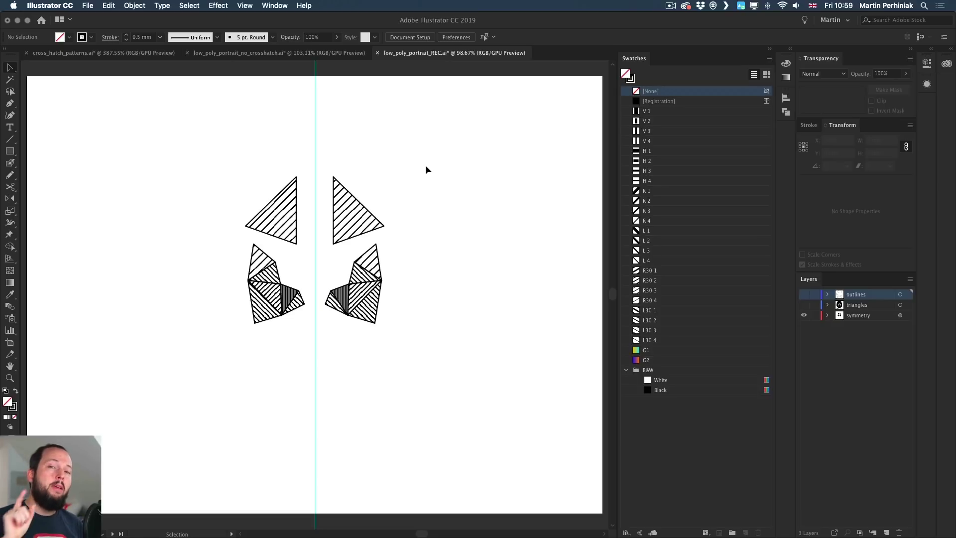
key(z)
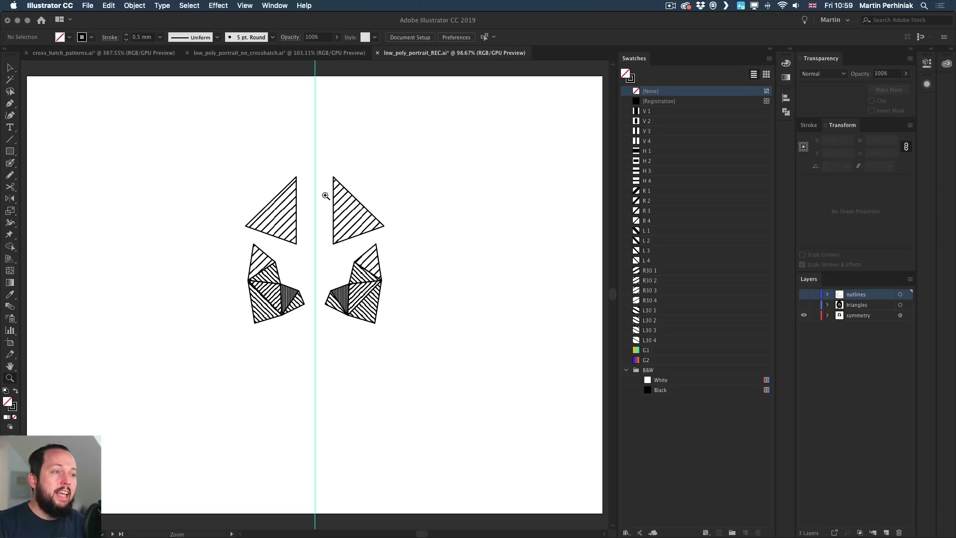
click(317, 200)
key(v)
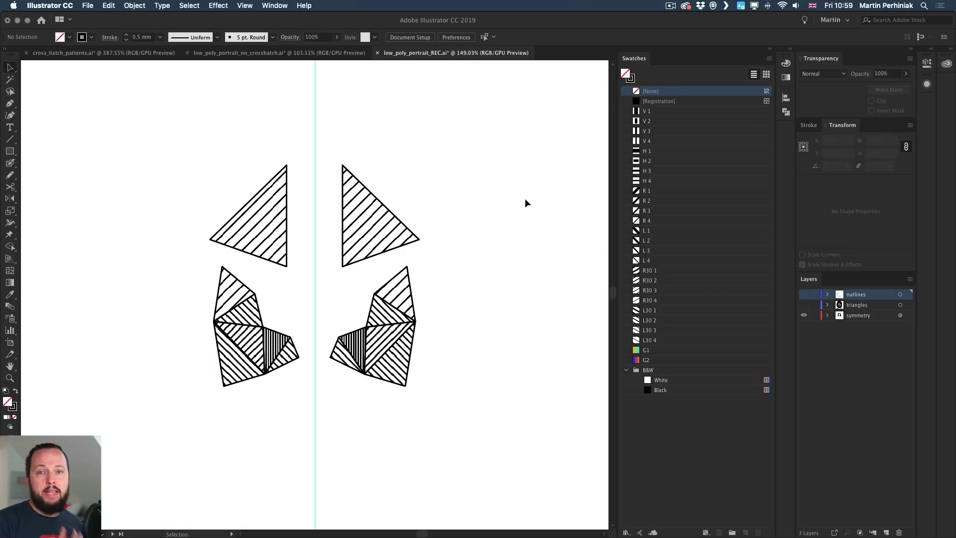
click(369, 218)
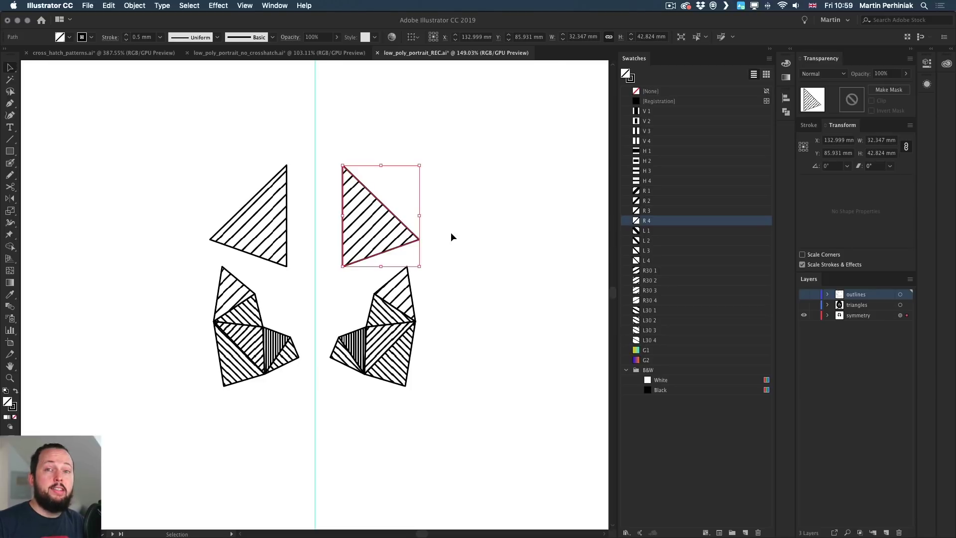
mouse_move(378, 223)
mouse_down()
mouse_move(401, 186)
mouse_move(376, 209)
mouse_move(424, 224)
mouse_move(381, 221)
mouse_up()
Step: Move the small upper triangle of the right cluster up and outward, away from its neighbours, and deselect it
drag(387, 294, 431, 271)
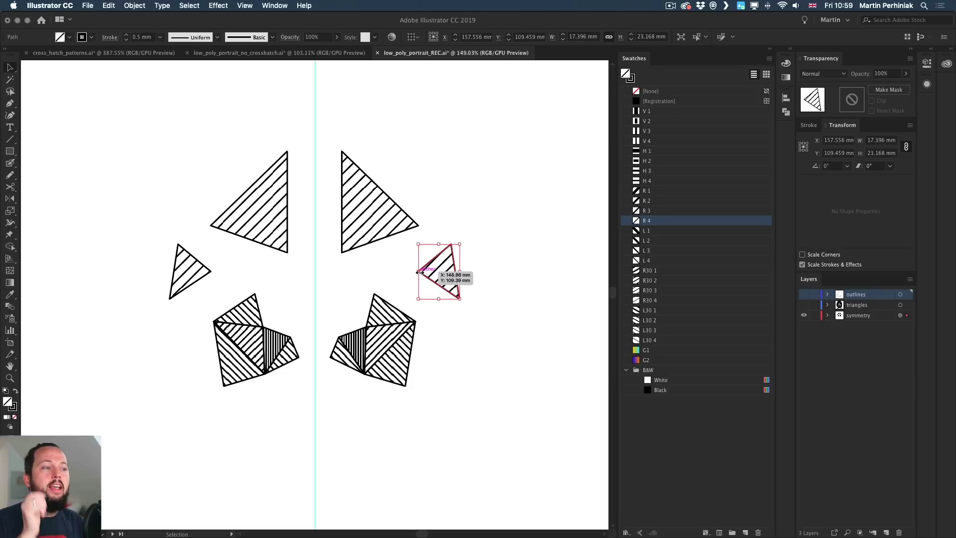
drag(419, 272, 419, 272)
click(491, 218)
Step: Reshape the detached right triangle by its anchor points, placing its upper corner on the large triangle's outer corner and extending its tip outward
key(a)
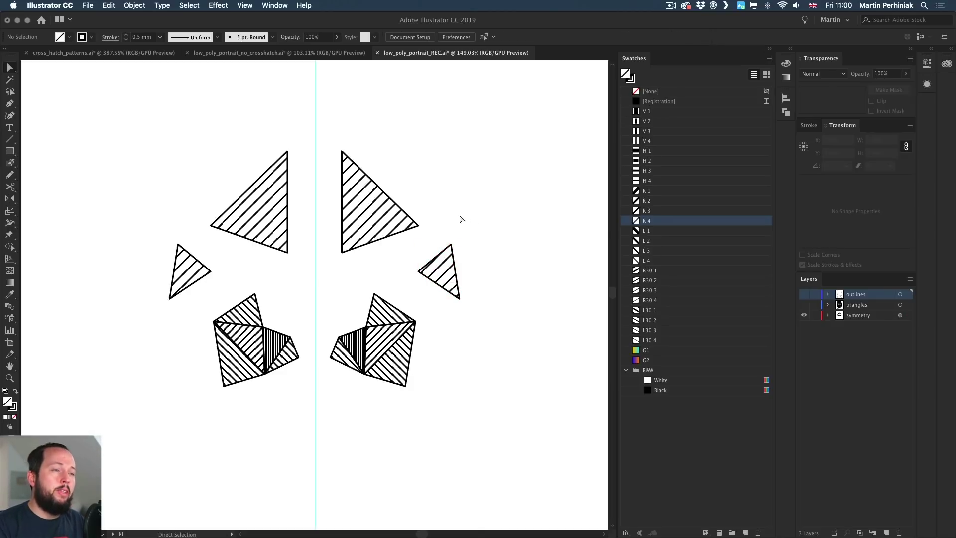
drag(448, 216, 418, 227)
click(416, 229)
click(450, 309)
drag(459, 299, 494, 257)
drag(419, 272, 429, 285)
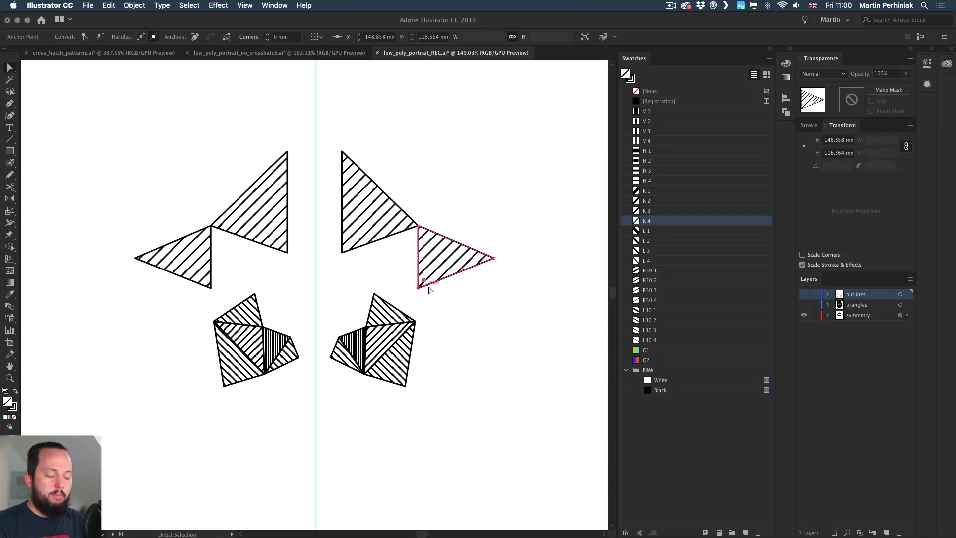
Step: Move the large upper triangle closer to the symmetry guide and slightly upward, separating it from the reshaped triangle
key(v)
click(360, 183)
drag(360, 183, 345, 174)
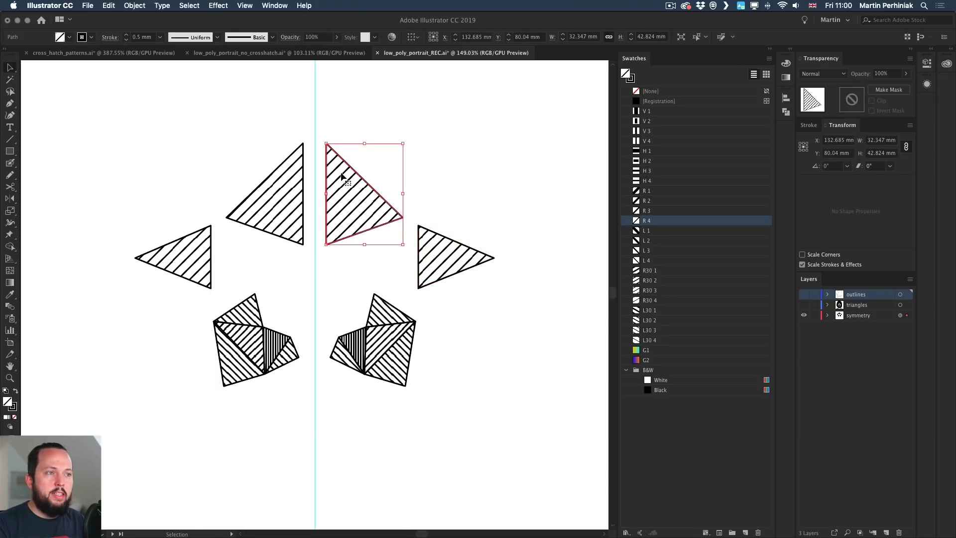
click(448, 219)
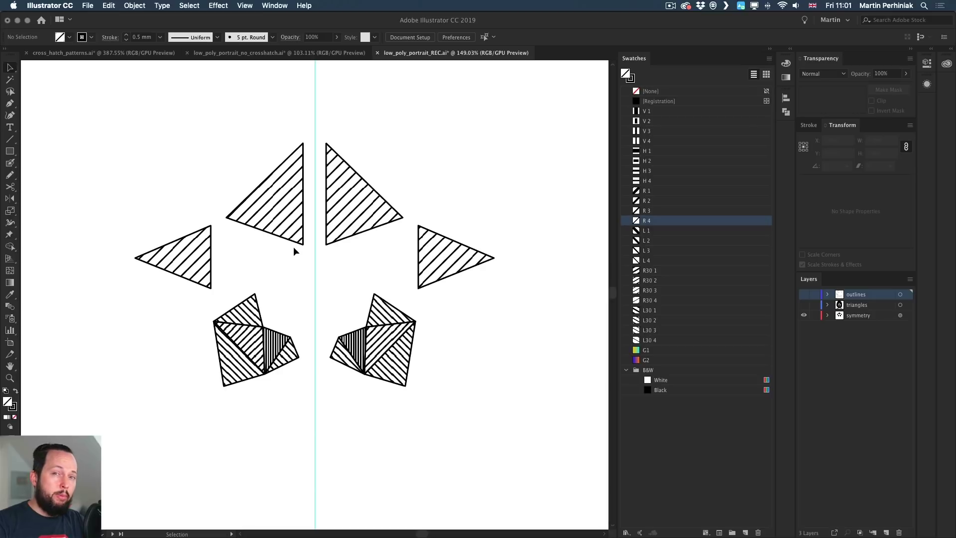
Step: Hide the symmetry layer and show the triangles and outlines layers to bring back the full portrait
key(super+minus)
key(super+minus)
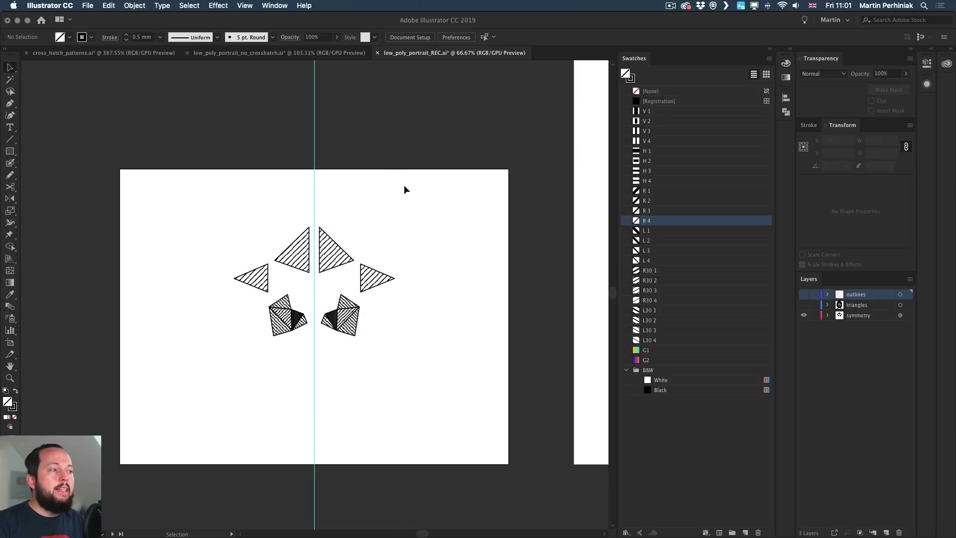
drag(323, 262, 404, 258)
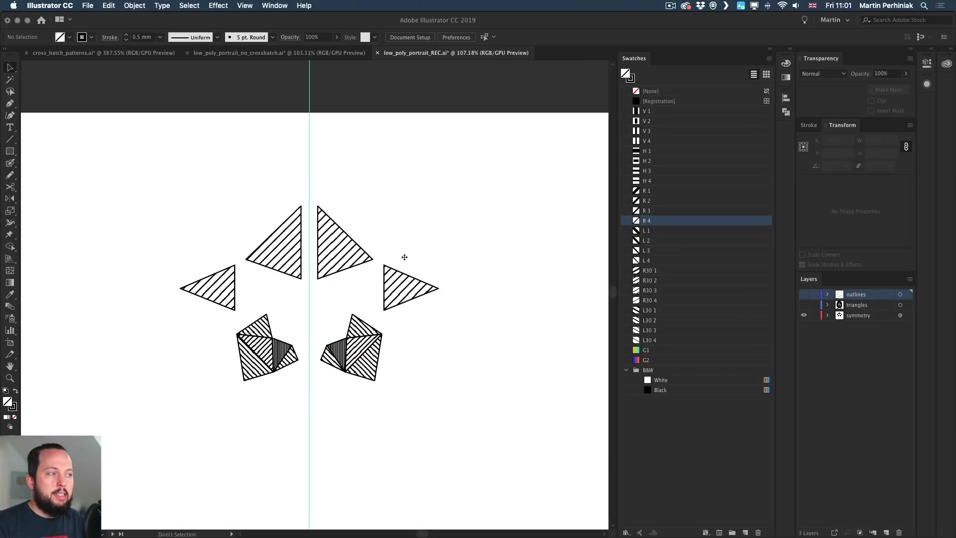
click(803, 316)
click(804, 305)
click(804, 295)
drag(458, 358, 463, 306)
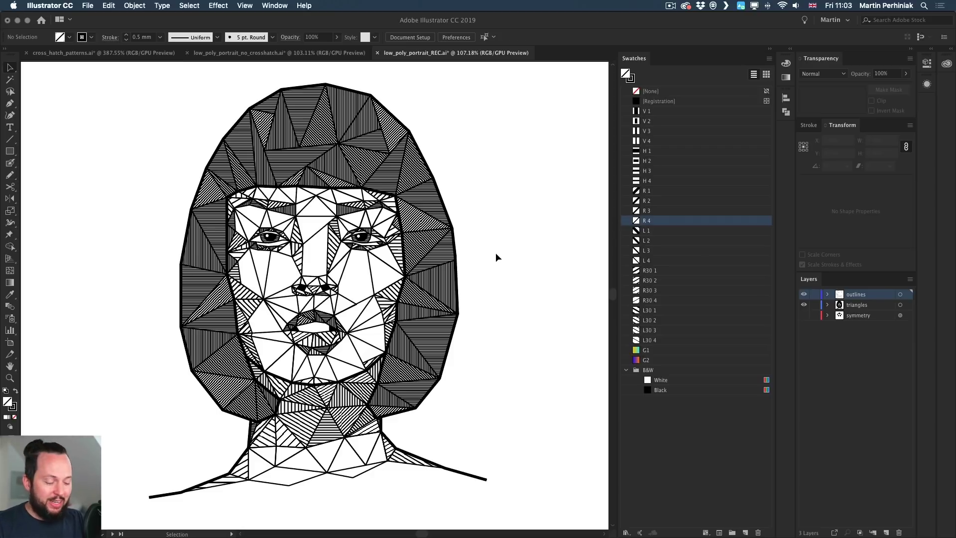
Step: Copy all of the portrait artwork, deselect it, and hide the outlines and triangles layers
scroll(496, 253, down, 1)
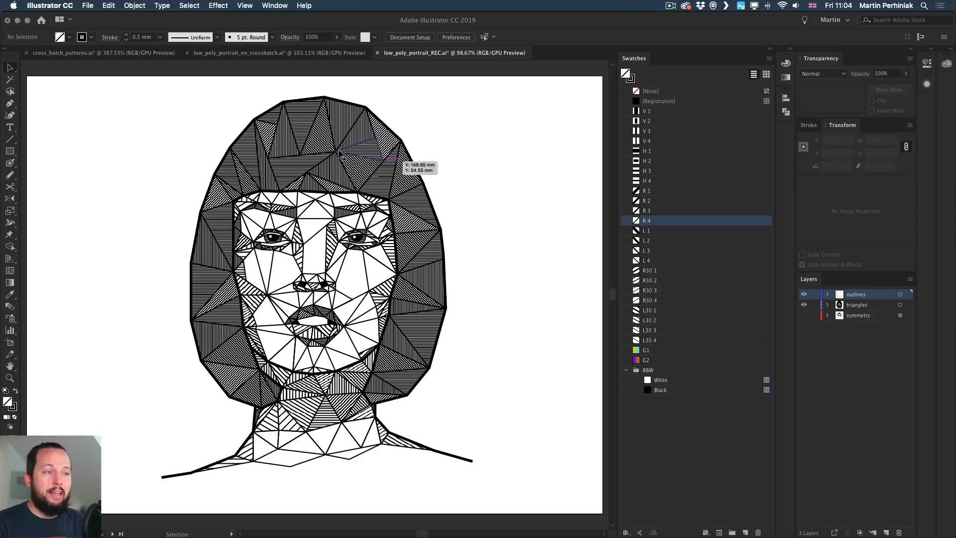
drag(103, 80, 531, 489)
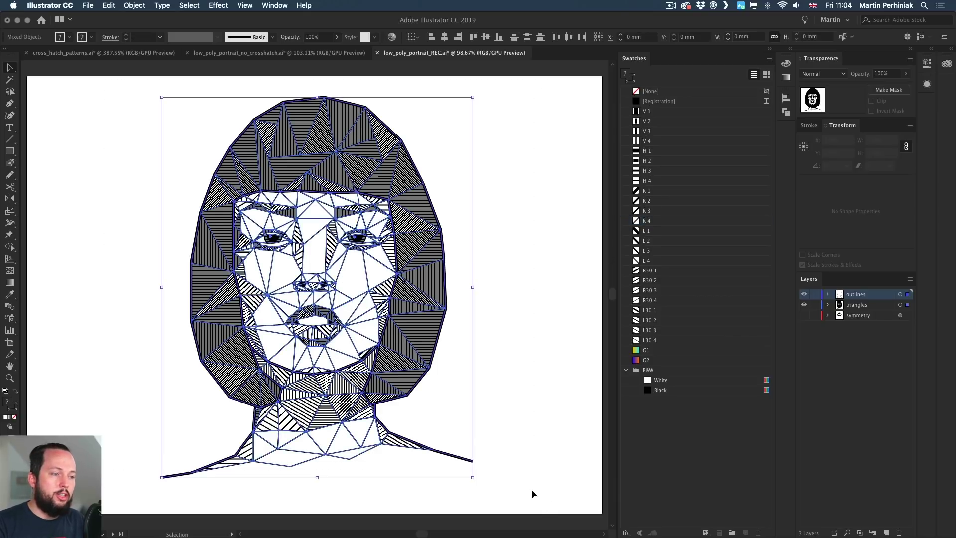
key(super+c)
click(512, 311)
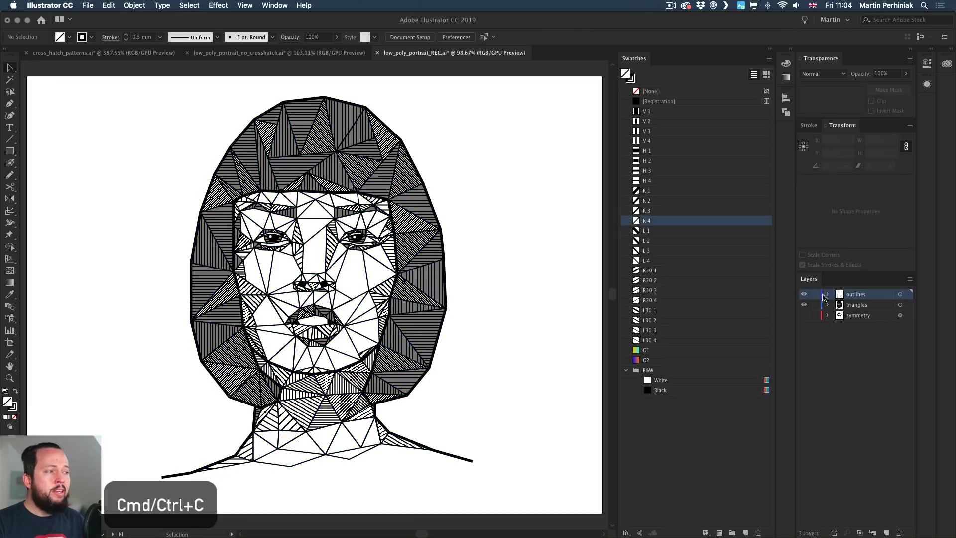
click(804, 294)
click(803, 305)
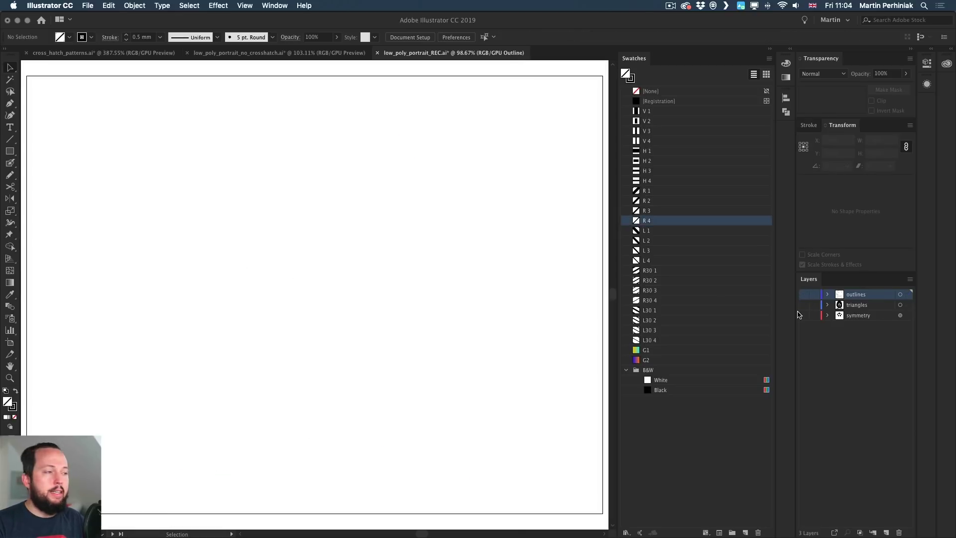
Step: Create a new layer above the others and name it "color version"
click(887, 533)
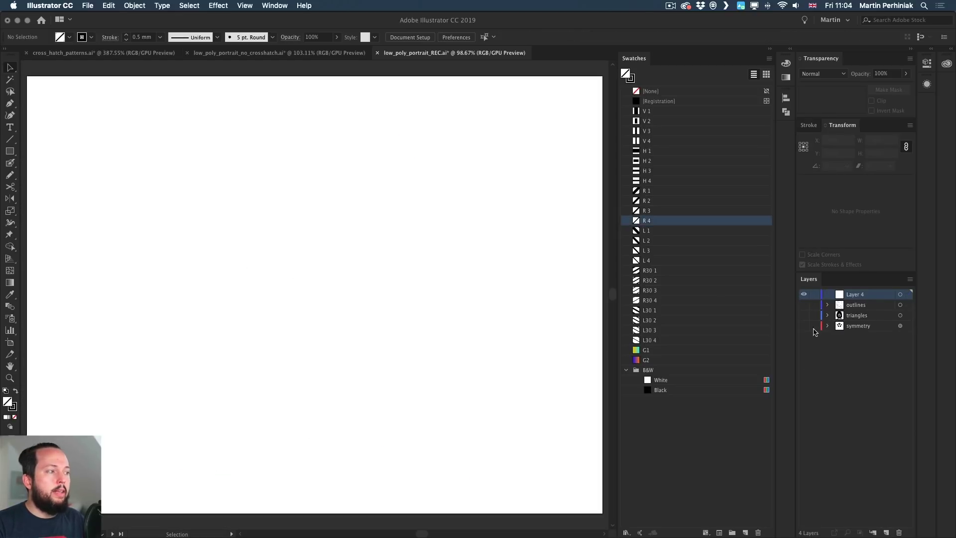
double_click(858, 294)
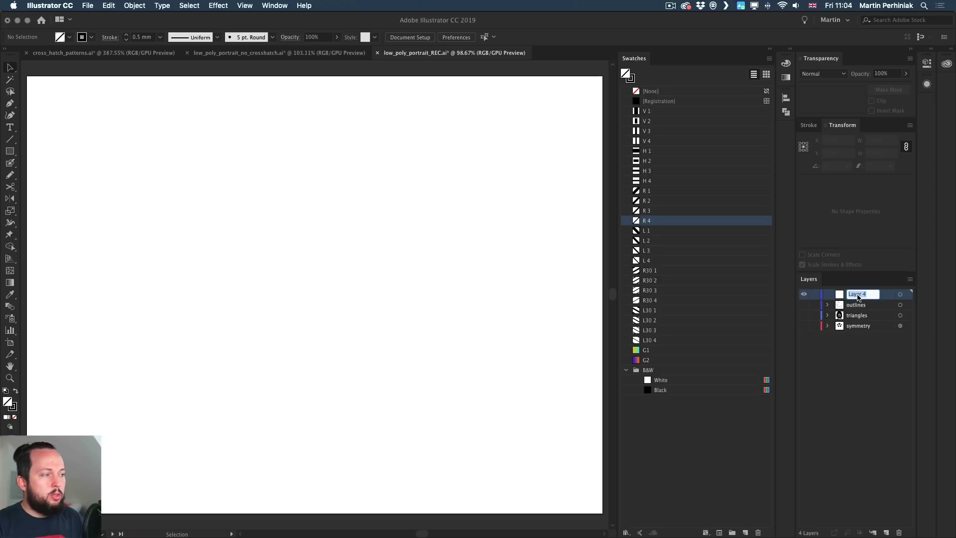
text(color)
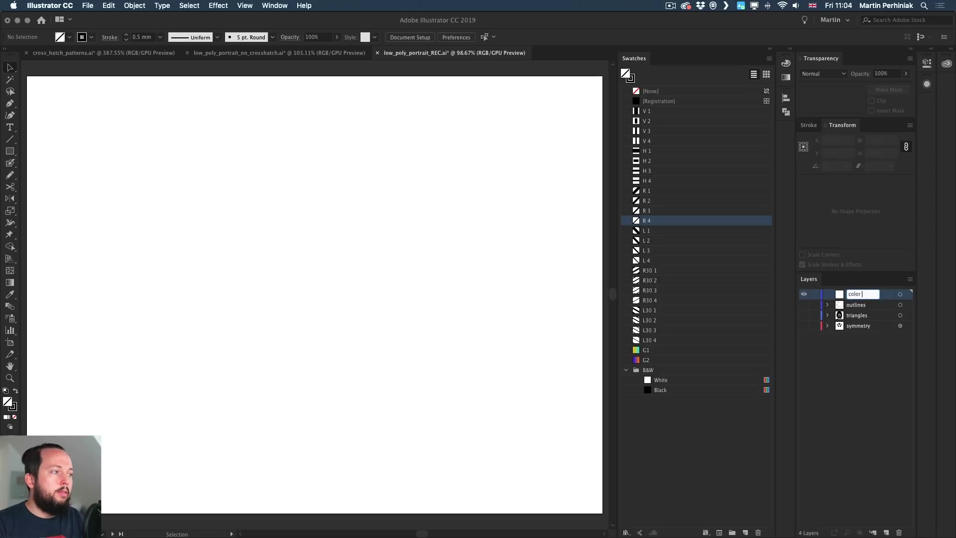
text( version)
key(Return)
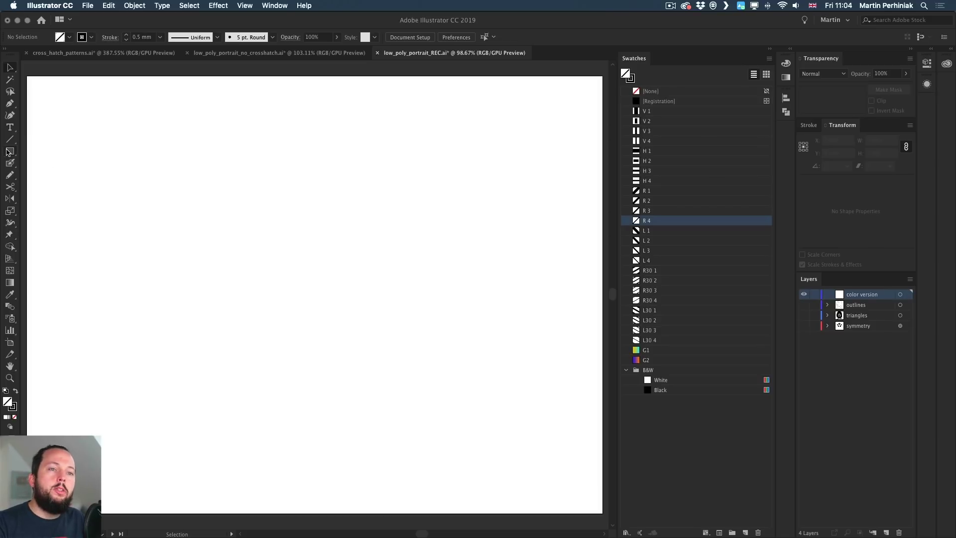
Step: Draw a rectangle about 310 × 258 mm over the artboard, filled with the G2 gradient and with no stroke
key(m)
mouse_move(80, 91)
mouse_down()
mouse_move(106, 145)
mouse_move(495, 520)
mouse_move(562, 506)
mouse_move(565, 495)
mouse_up()
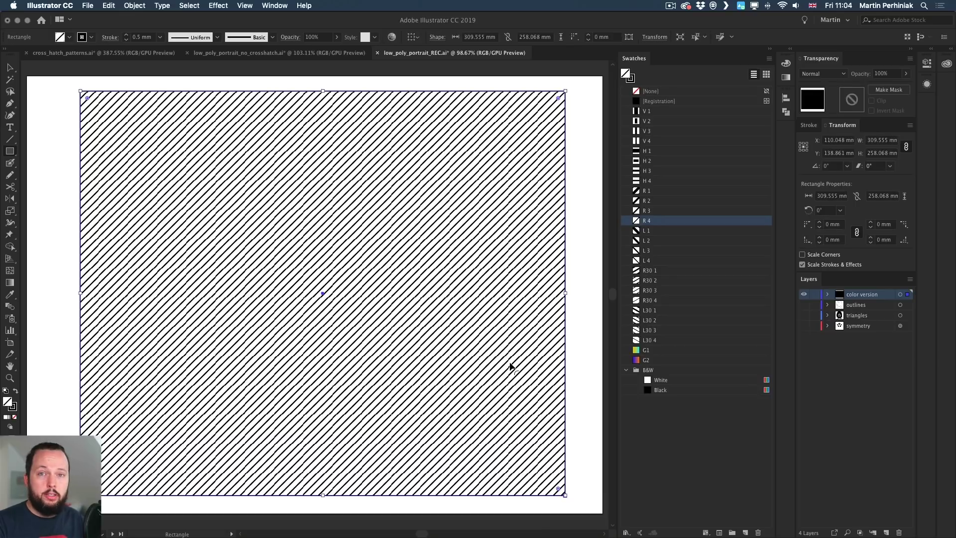
click(651, 355)
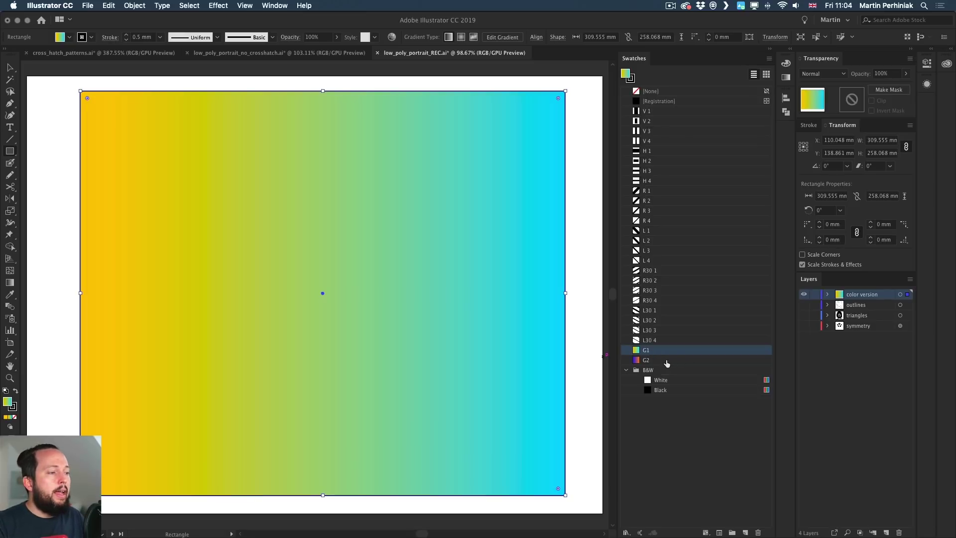
click(658, 361)
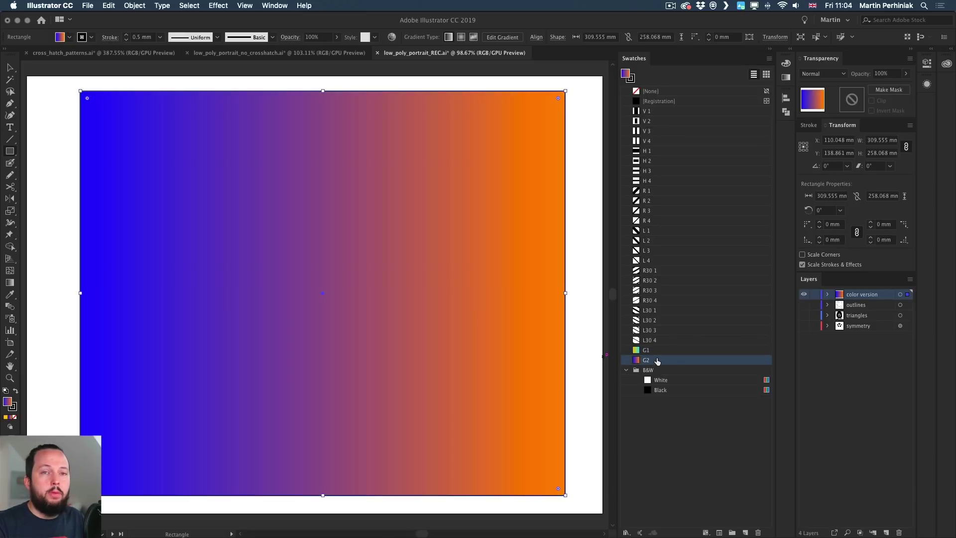
key(x)
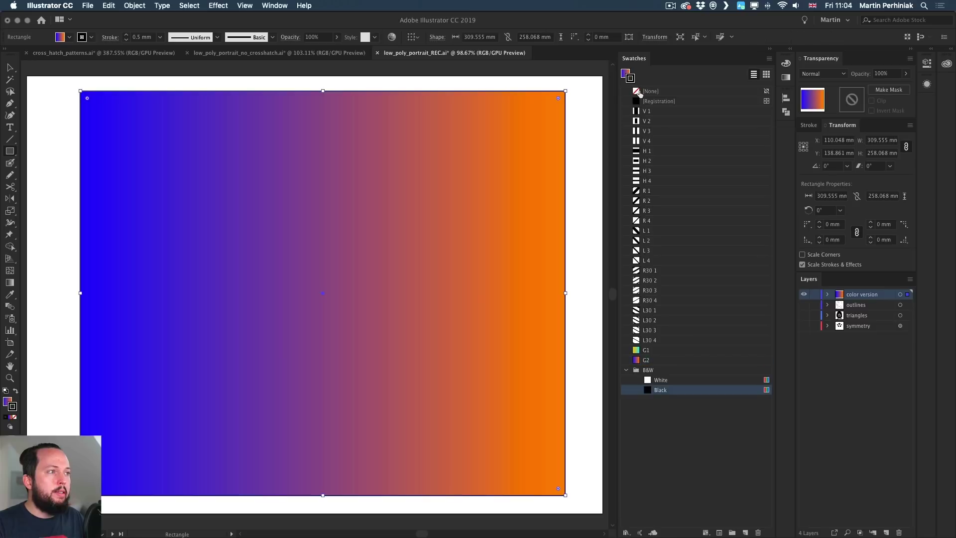
click(638, 92)
key(v)
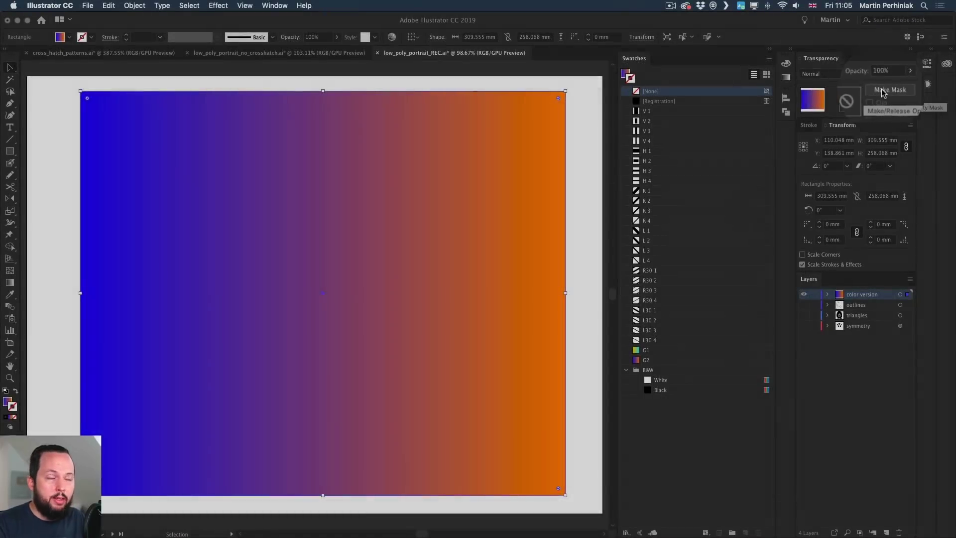
Step: Add an opacity mask to the gradient rectangle and paste the copied portrait in front inside the mask
click(878, 91)
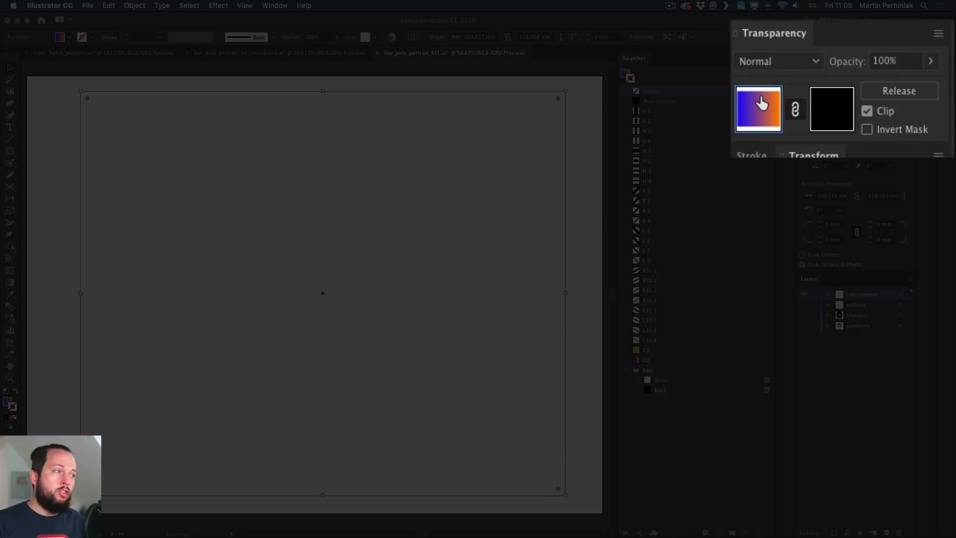
click(819, 114)
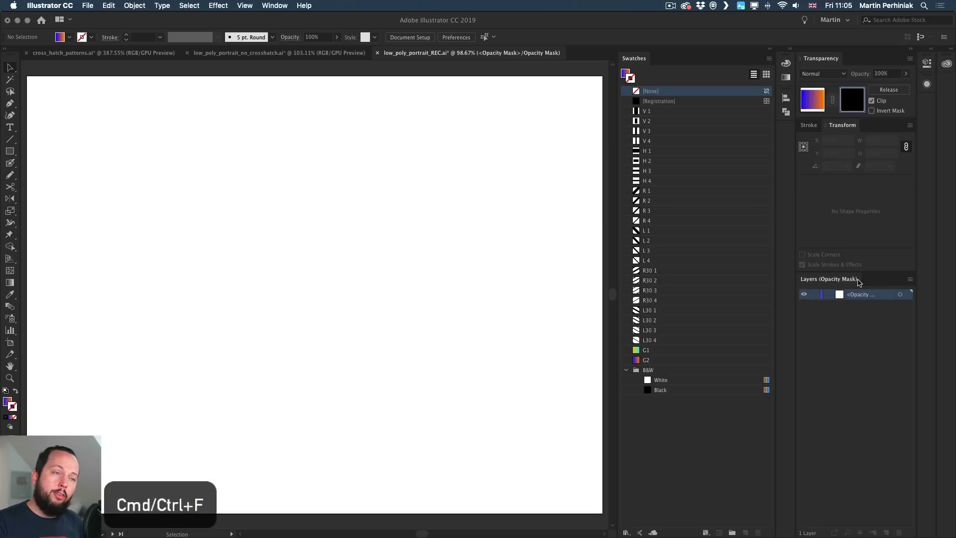
key(super+f)
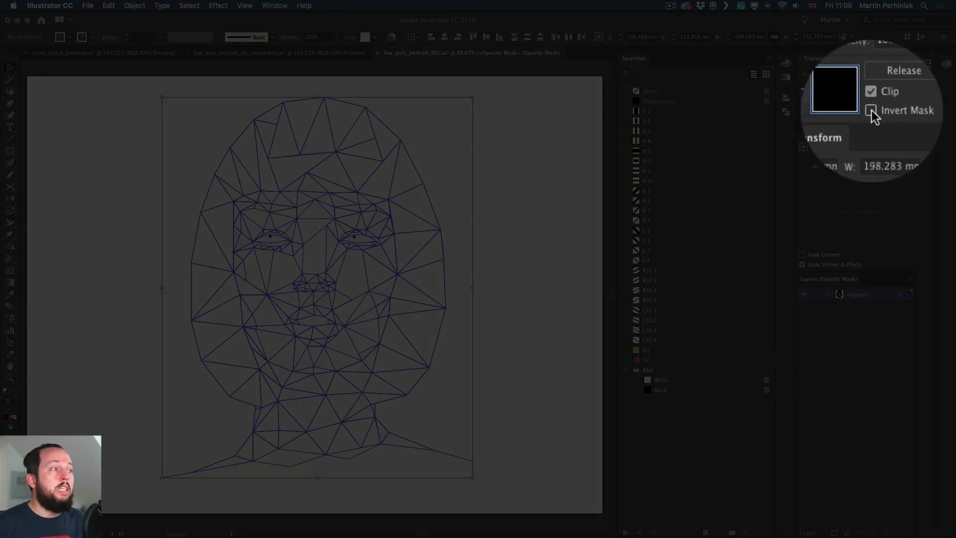
Step: Invert the opacity mask and leave mask editing to work on the gradient rectangle again
click(872, 111)
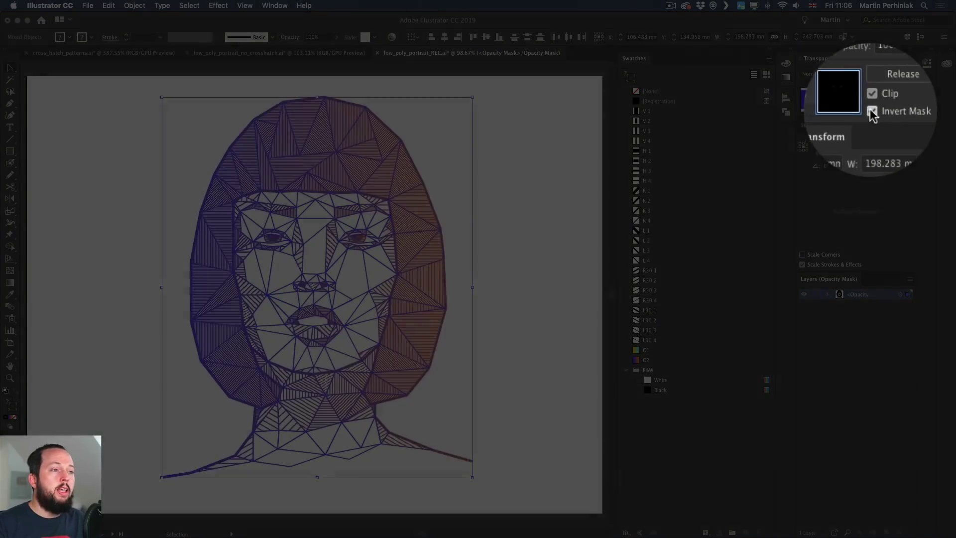
click(576, 121)
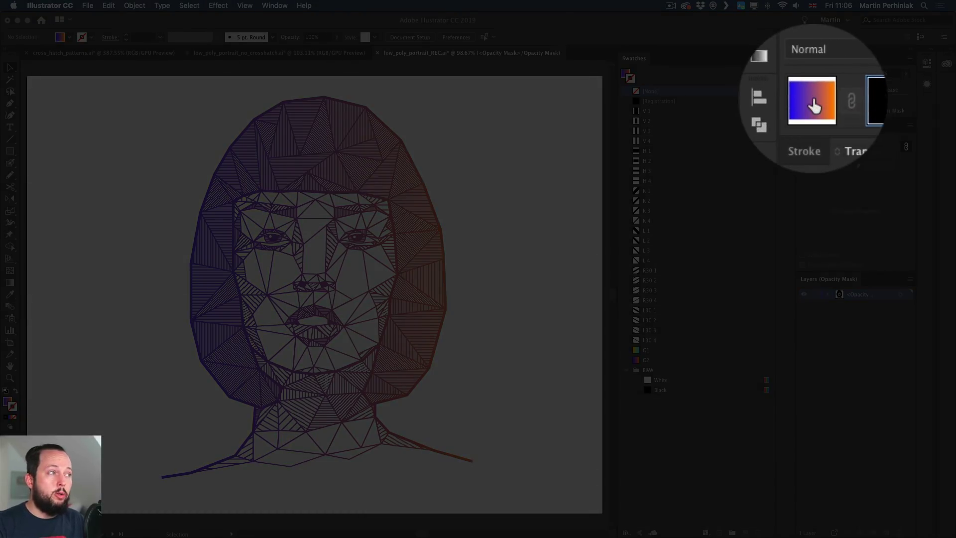
click(811, 99)
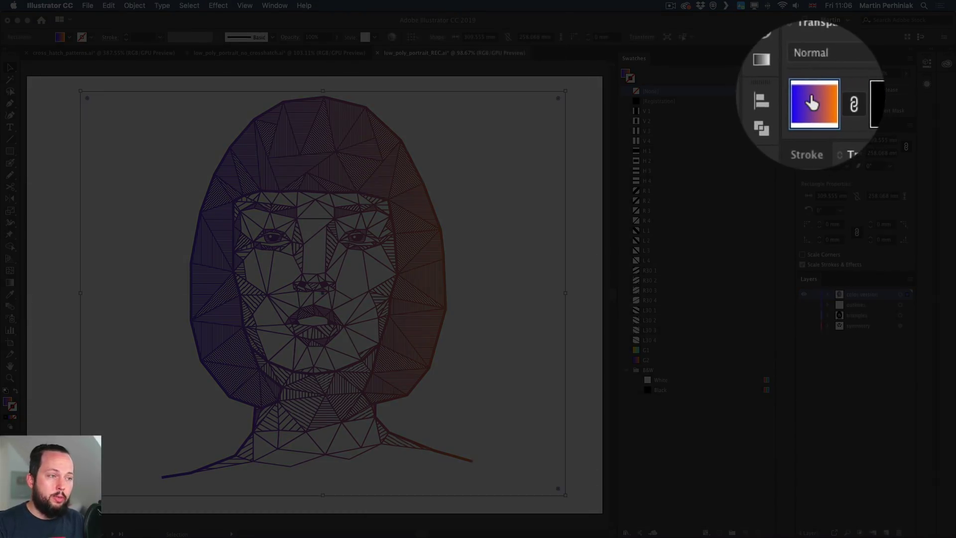
Step: Run the rectangle's gradient vertically down the portrait's centre, blue at the top and orange at the bottom, and pull both end stops inward
key(g)
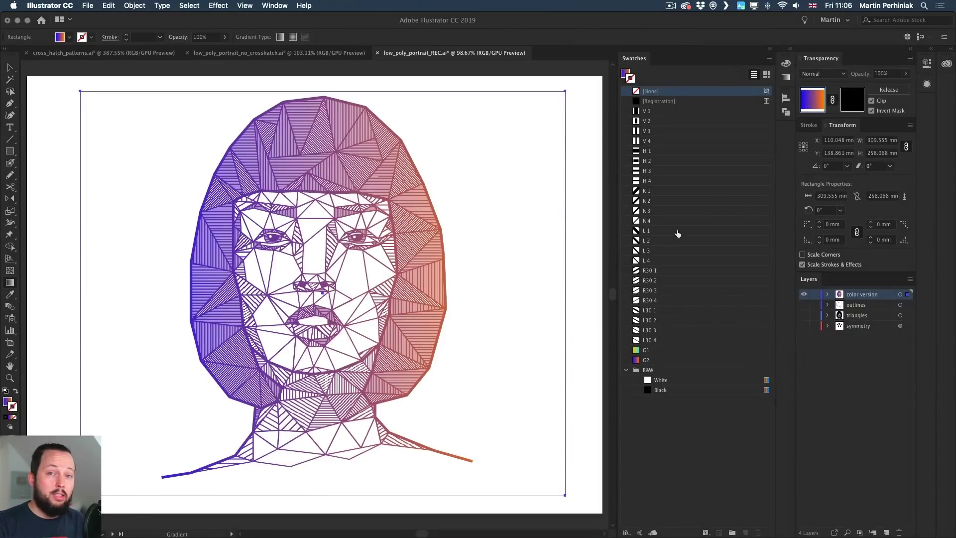
click(10, 404)
key(x)
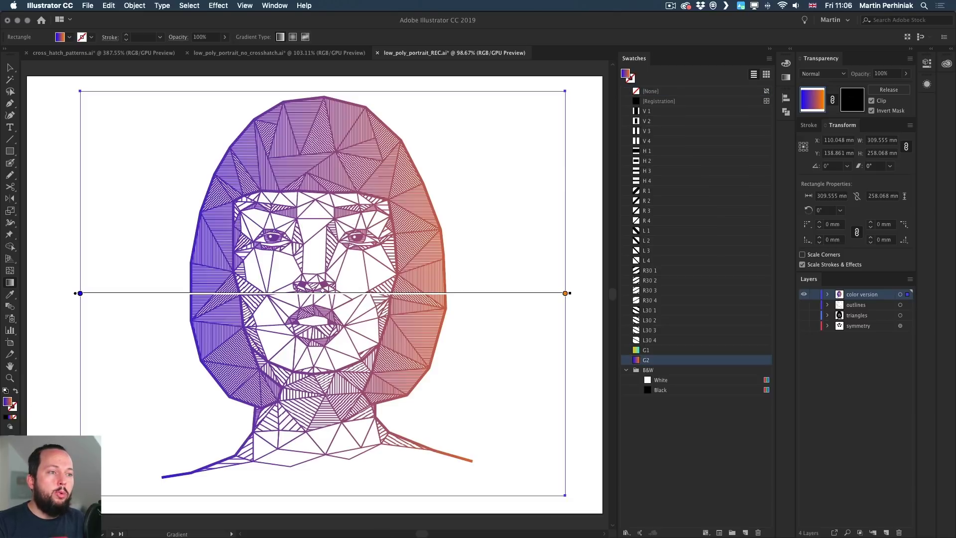
drag(266, 137, 289, 326)
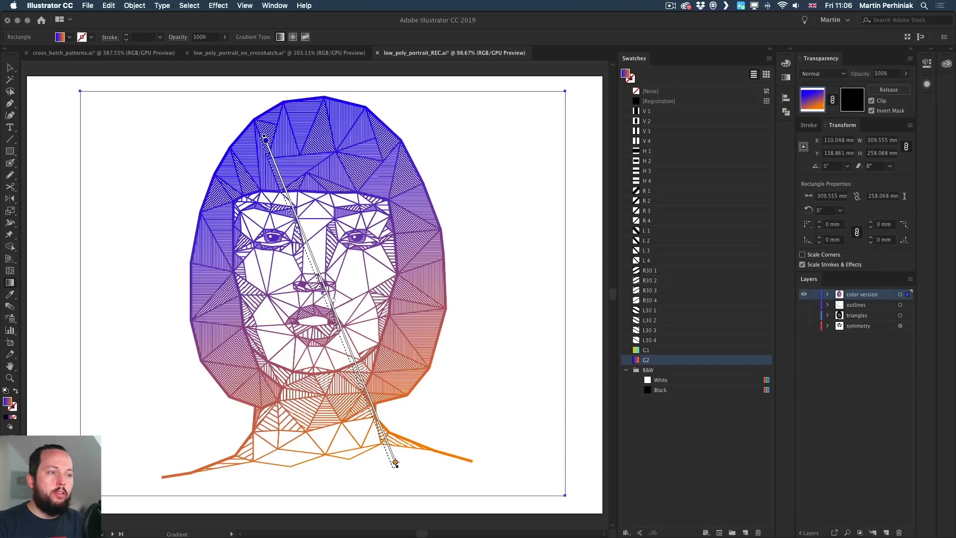
drag(485, 154, 483, 435)
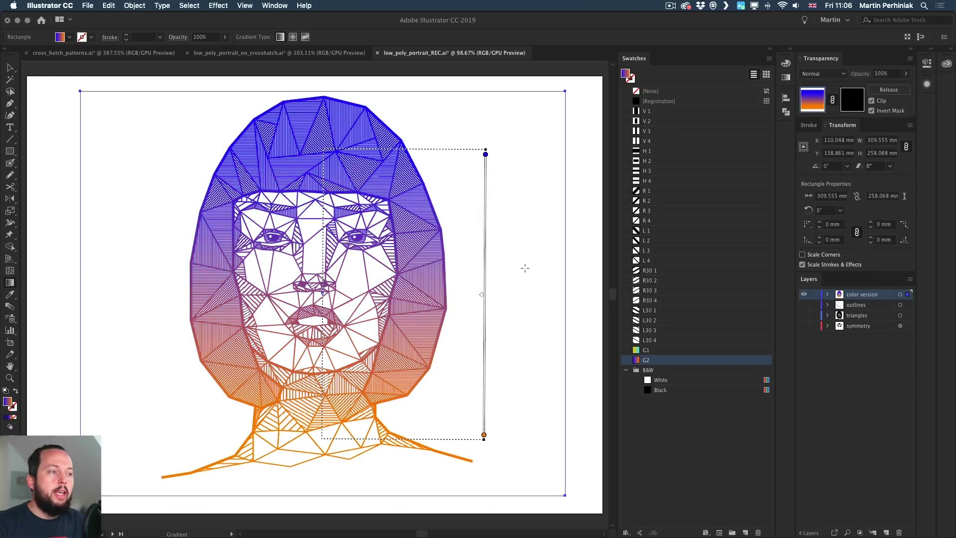
mouse_move(486, 272)
mouse_down()
mouse_move(255, 244)
mouse_move(324, 253)
mouse_up()
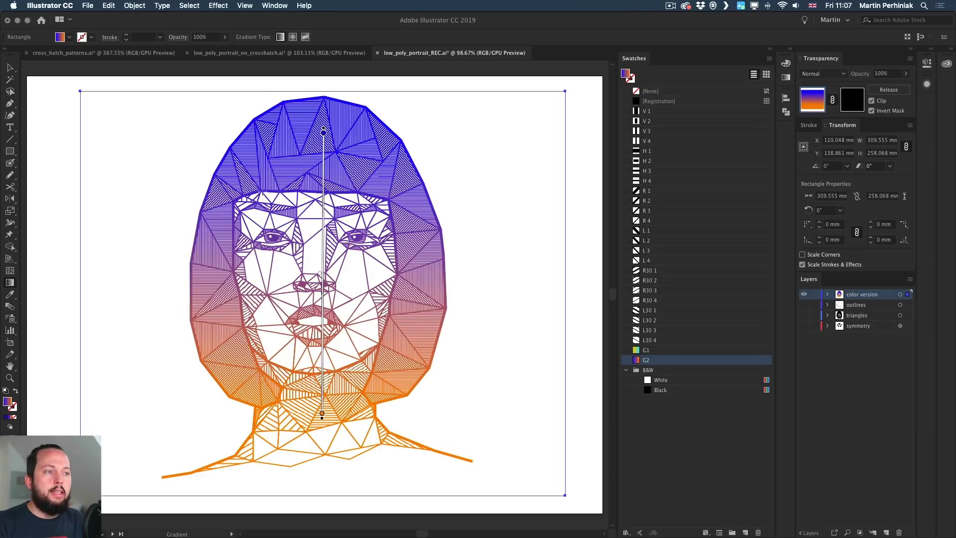
mouse_move(322, 413)
mouse_down()
mouse_move(332, 288)
mouse_move(325, 394)
mouse_up()
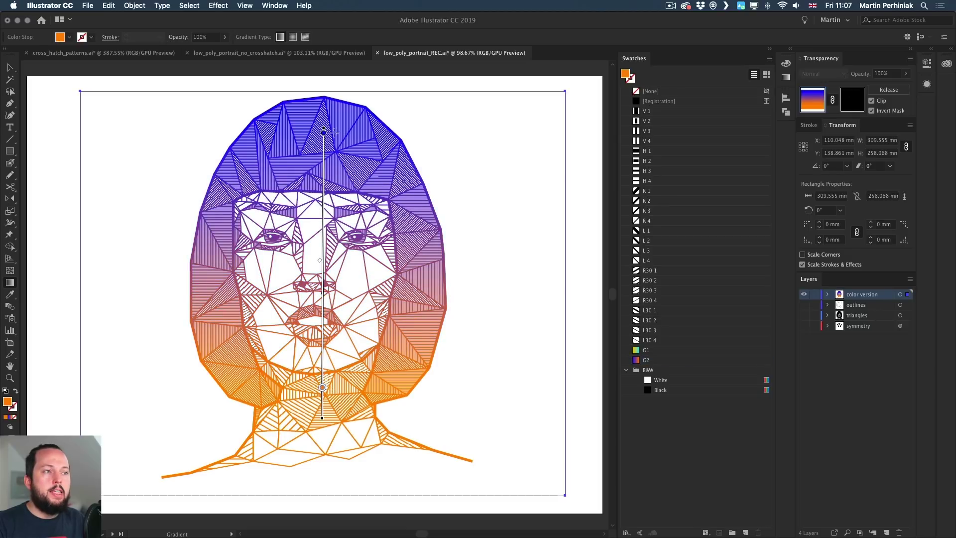
mouse_move(324, 130)
mouse_down()
mouse_move(325, 289)
mouse_move(323, 210)
mouse_up()
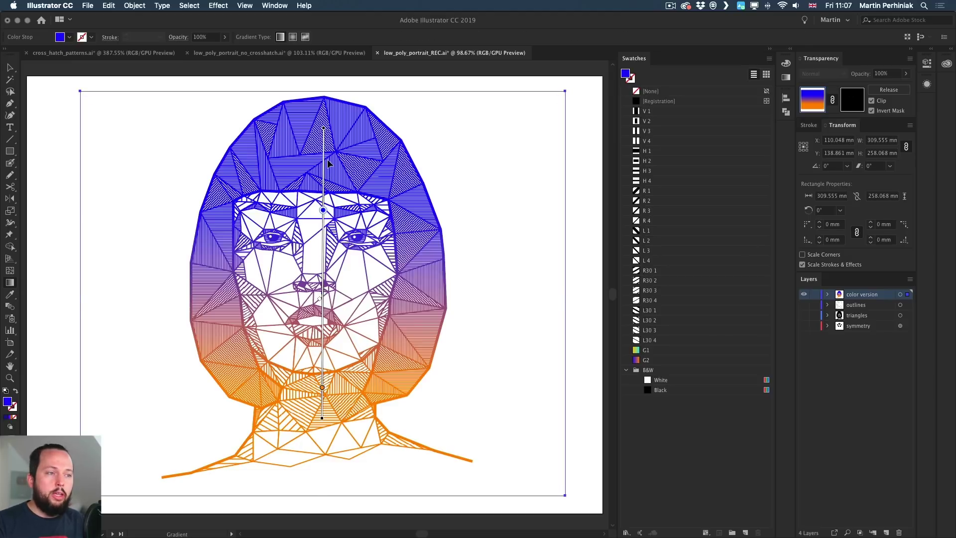
Step: Recolour the gradient's blue stop to green and move it up to just above the fringe
double_click(323, 210)
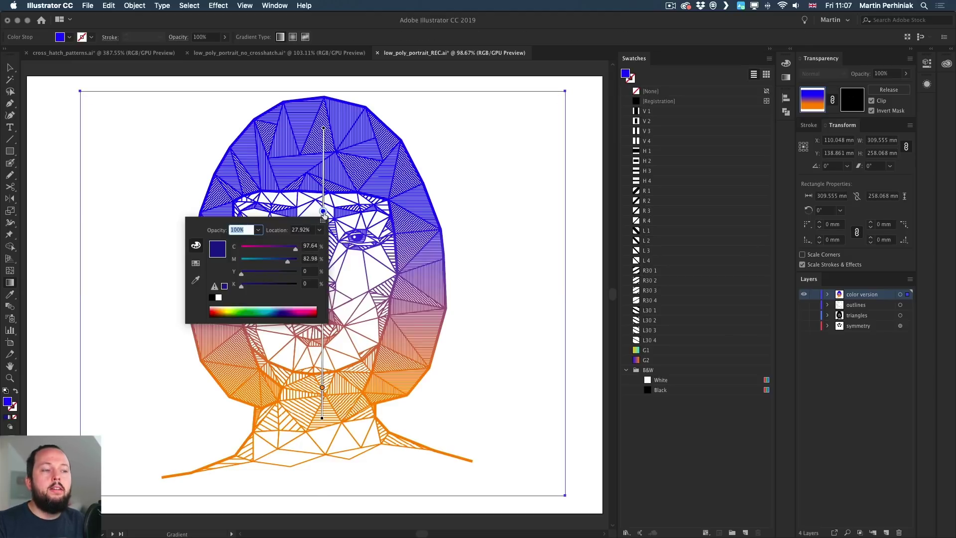
click(230, 311)
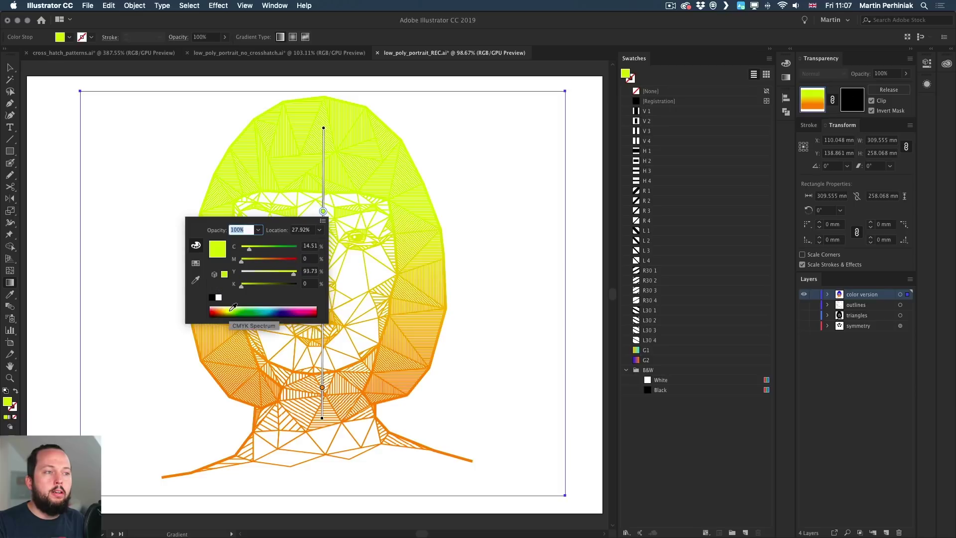
click(261, 309)
click(322, 214)
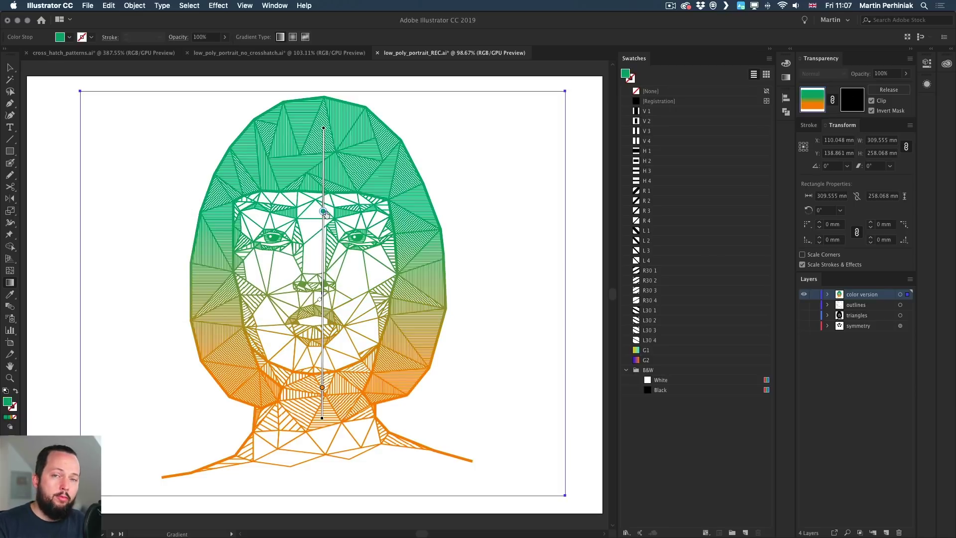
drag(324, 211, 324, 180)
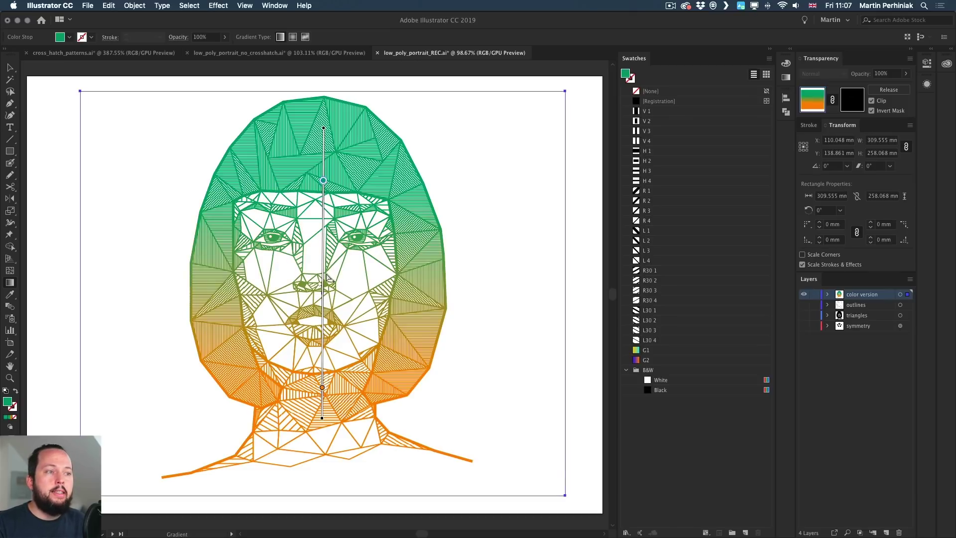
Step: Add a middle colour stop to the gradient at about 47% and colour it magenta
click(324, 265)
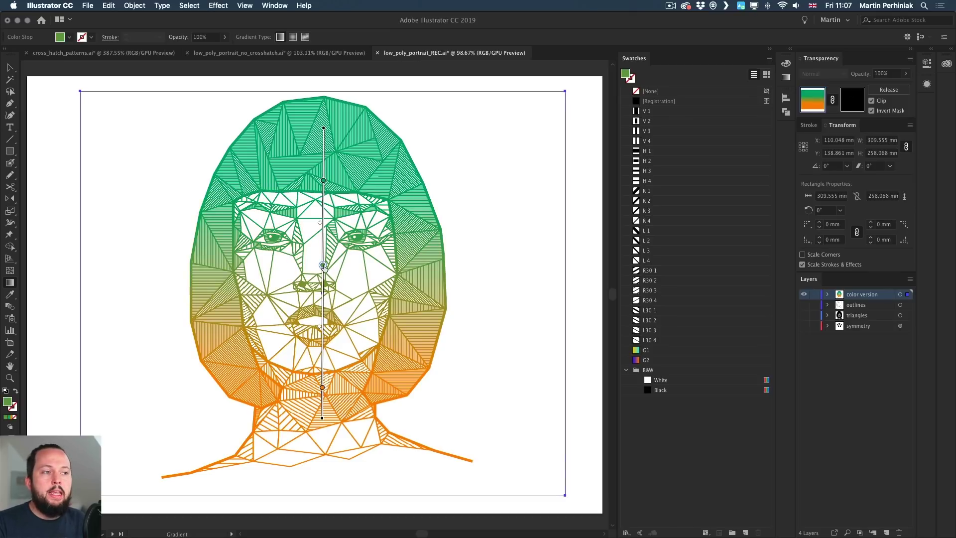
double_click(324, 266)
click(238, 365)
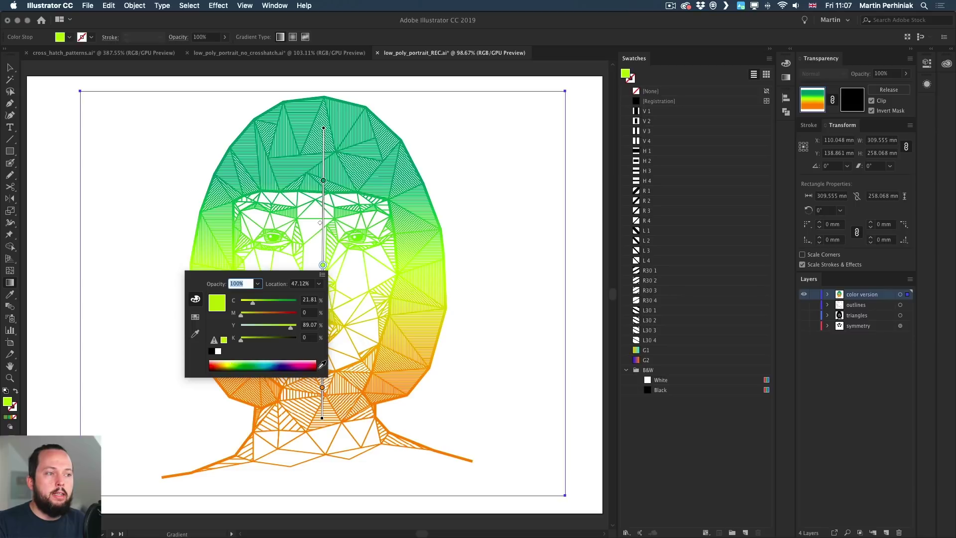
click(315, 366)
click(323, 265)
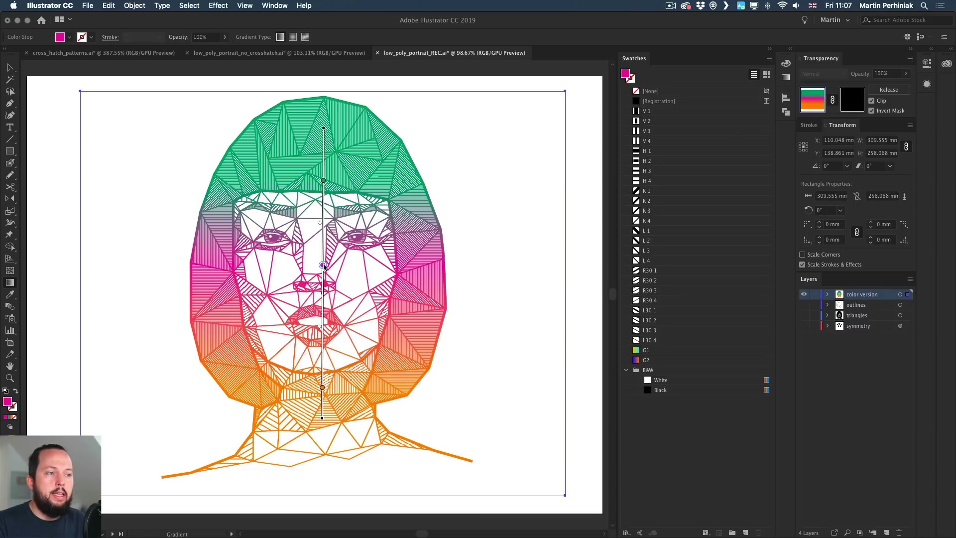
Step: Use Recolor Artwork's colour wheel to shift the green to teal, the magenta to a redder pink and the orange to a softer tone
key(v)
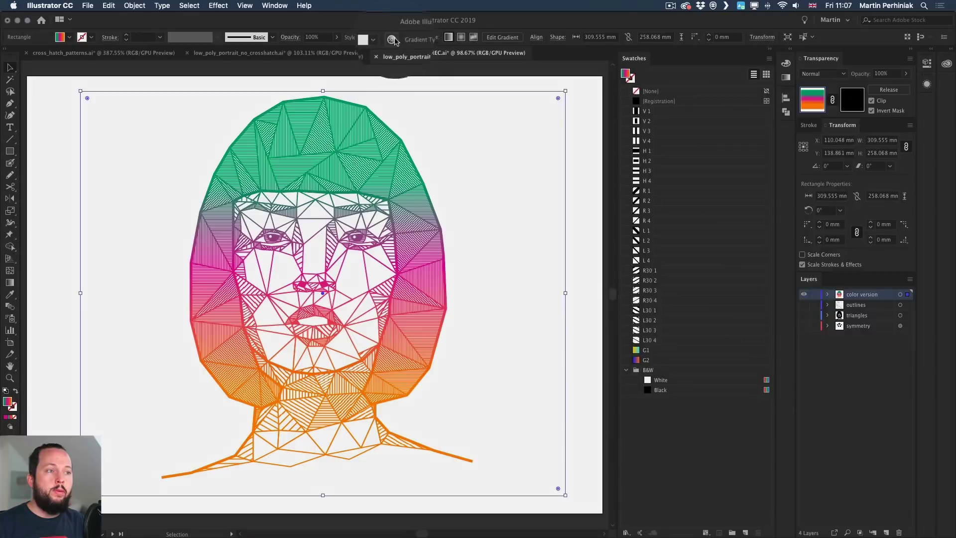
click(392, 37)
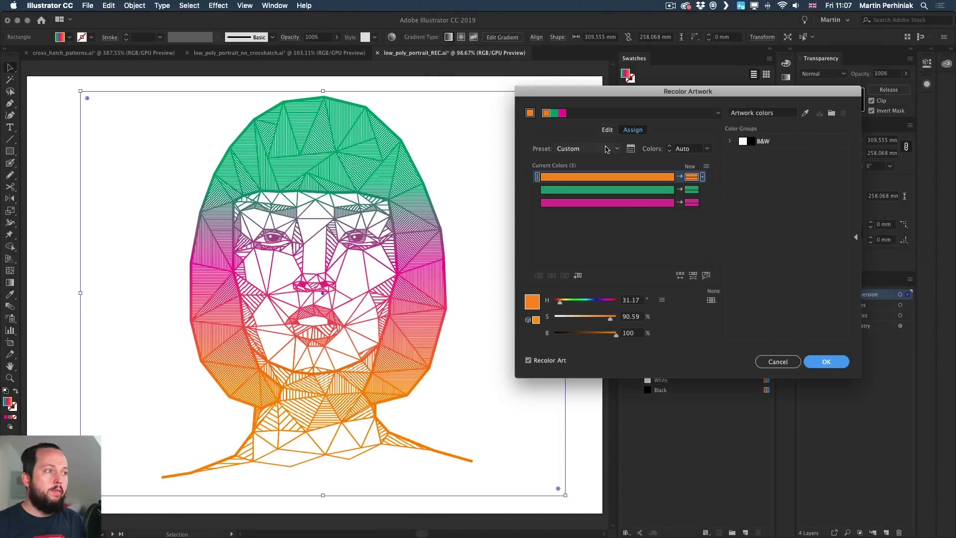
click(608, 130)
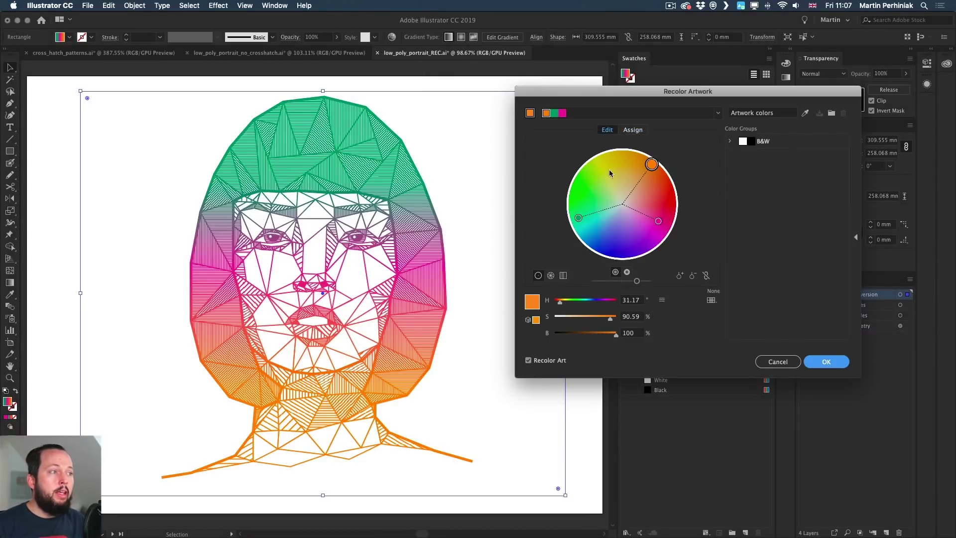
drag(579, 219, 595, 230)
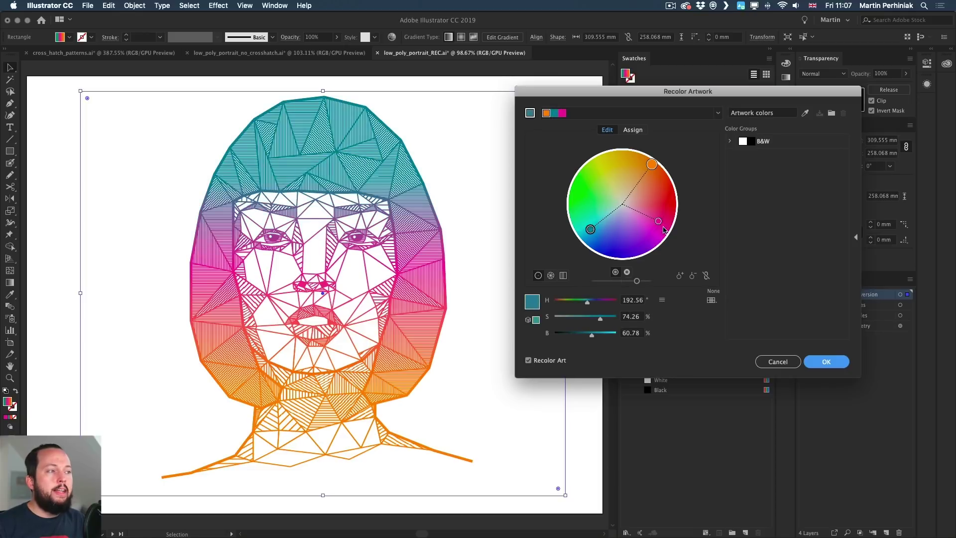
mouse_move(659, 220)
mouse_down()
mouse_move(637, 233)
mouse_move(632, 220)
mouse_move(661, 213)
mouse_up()
drag(652, 165, 652, 180)
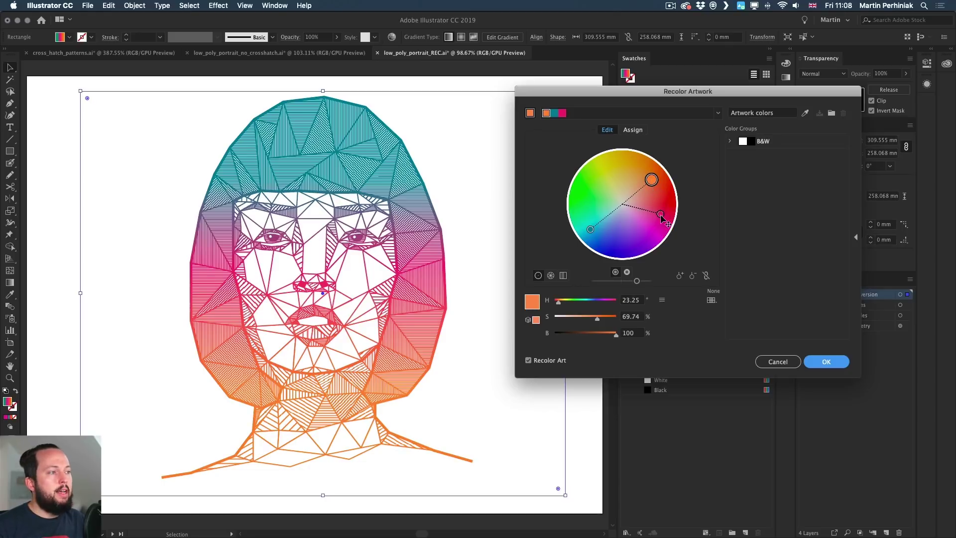
Step: Fine-tune the pink and teal on the colour wheel, then link the harmony colours and shift them together from the orange marker
mouse_move(661, 214)
mouse_down()
mouse_move(655, 206)
mouse_move(660, 214)
mouse_up()
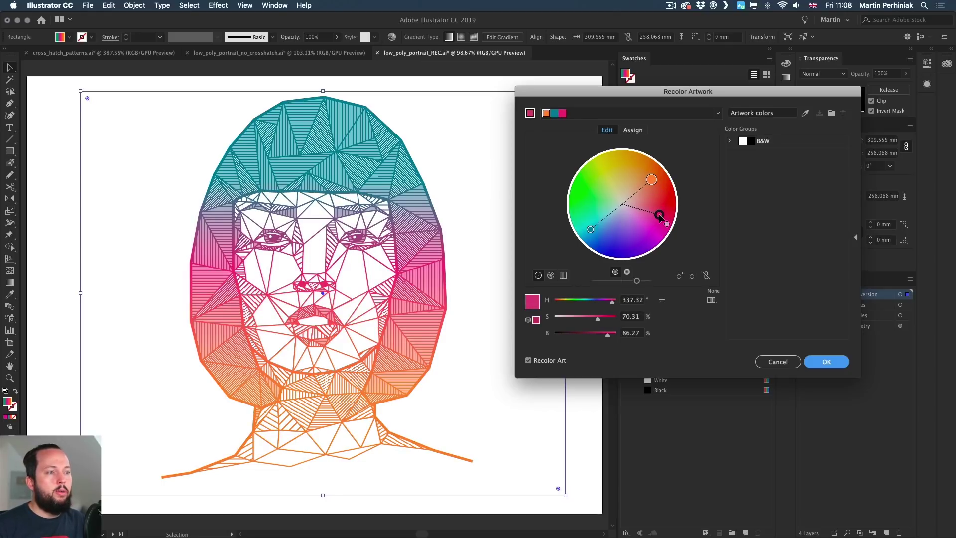
click(590, 230)
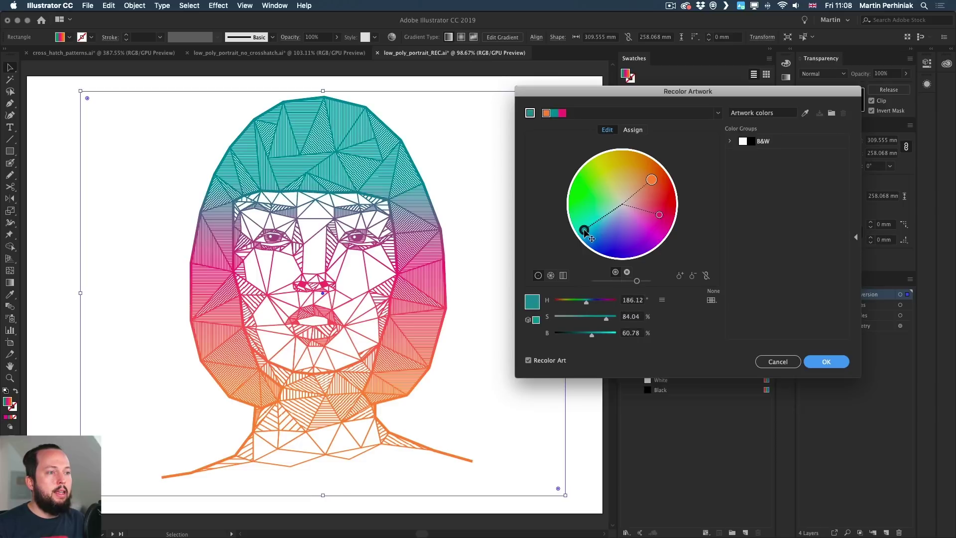
drag(590, 229, 591, 226)
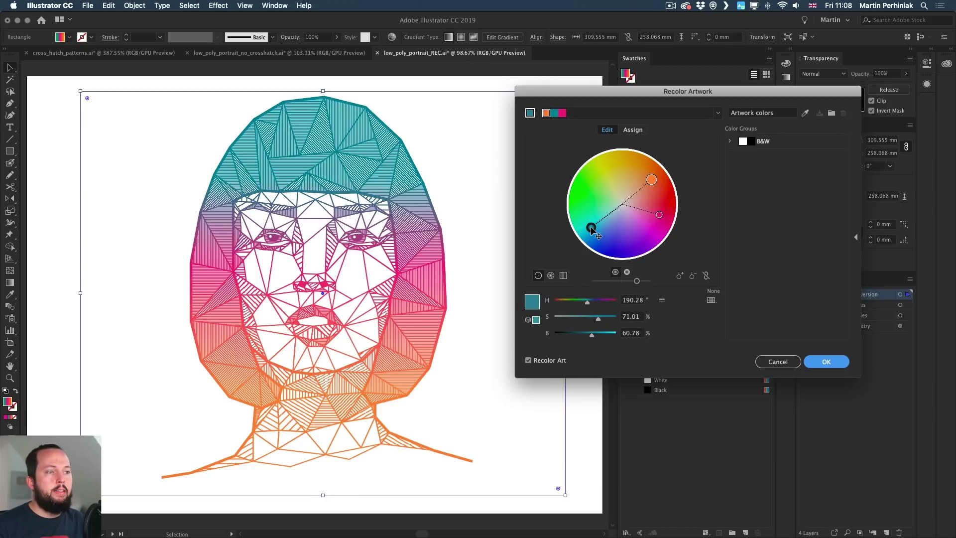
click(706, 276)
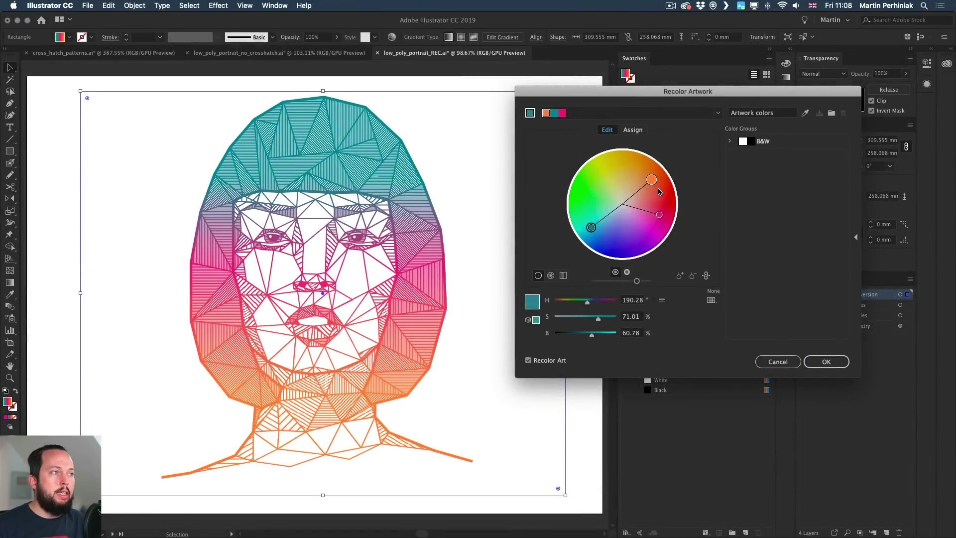
mouse_move(651, 180)
mouse_down()
mouse_move(661, 209)
mouse_move(650, 233)
mouse_move(618, 238)
mouse_move(591, 222)
mouse_move(591, 206)
mouse_move(629, 177)
mouse_move(672, 202)
mouse_move(640, 191)
mouse_move(650, 189)
mouse_up()
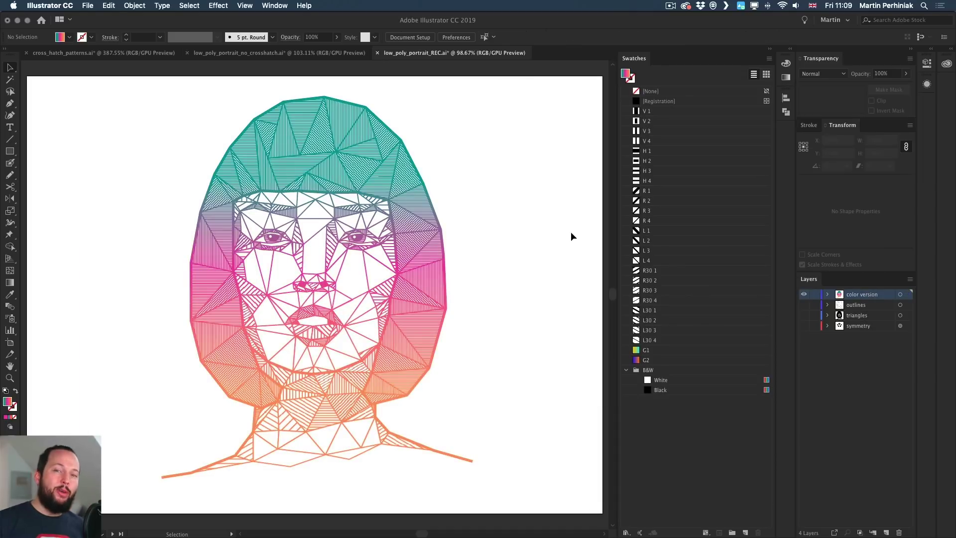